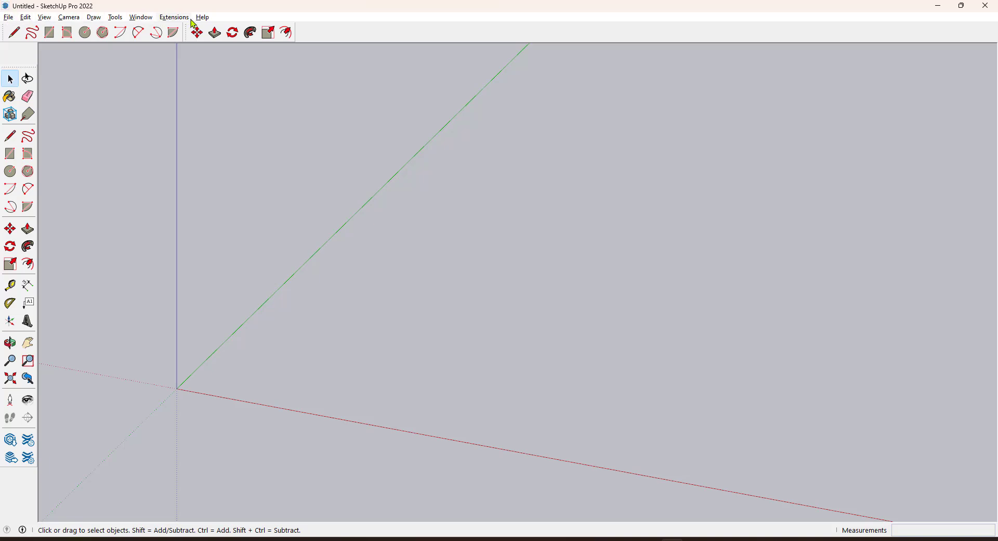
Step: Create a new blank model, discarding the changes to the untitled one
click(9, 18)
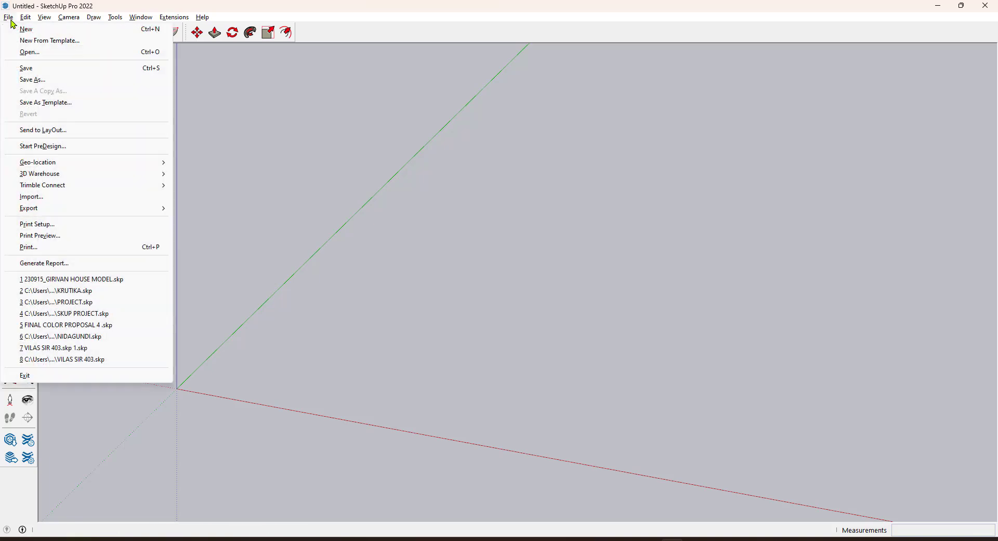
click(41, 30)
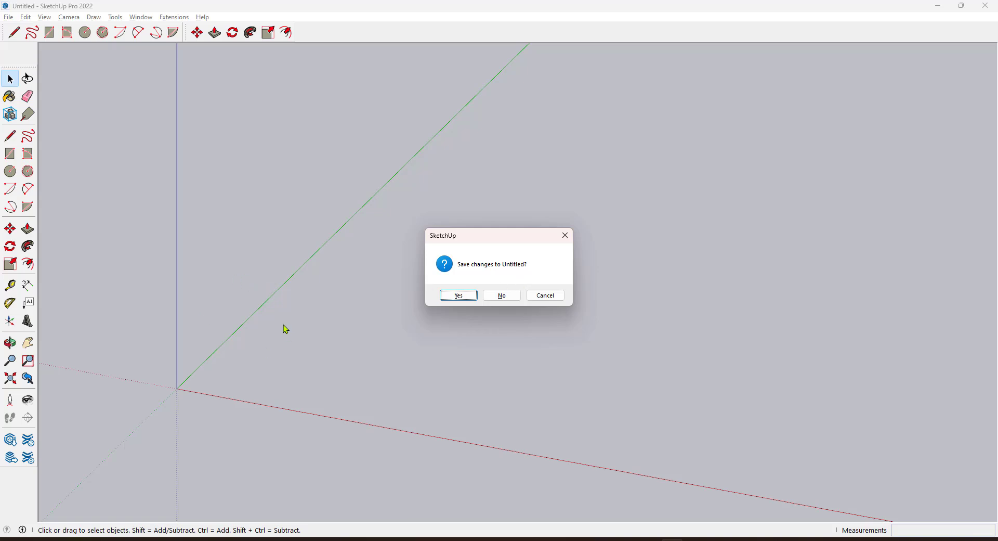
click(502, 295)
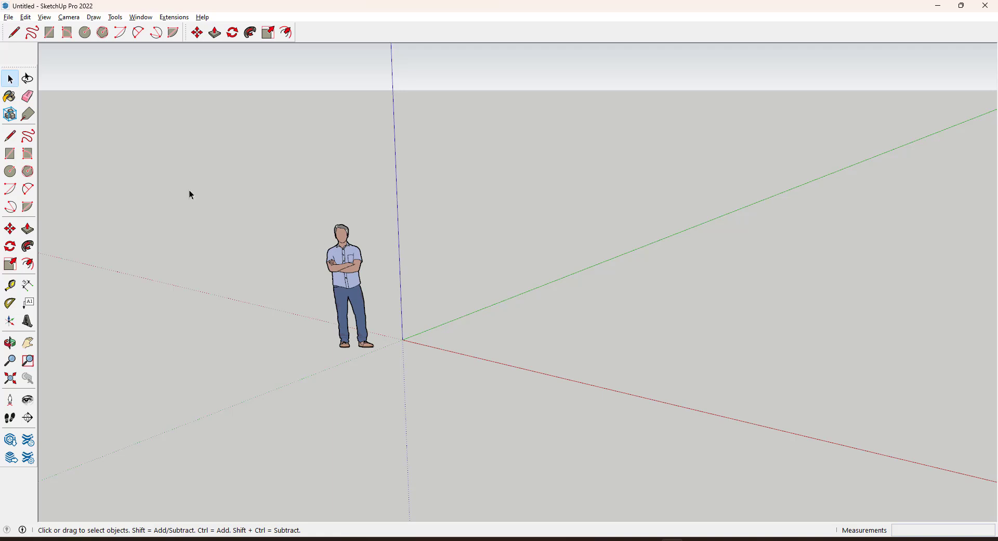
Step: View the default templates available for a new model, and close the template chooser without picking one
click(9, 17)
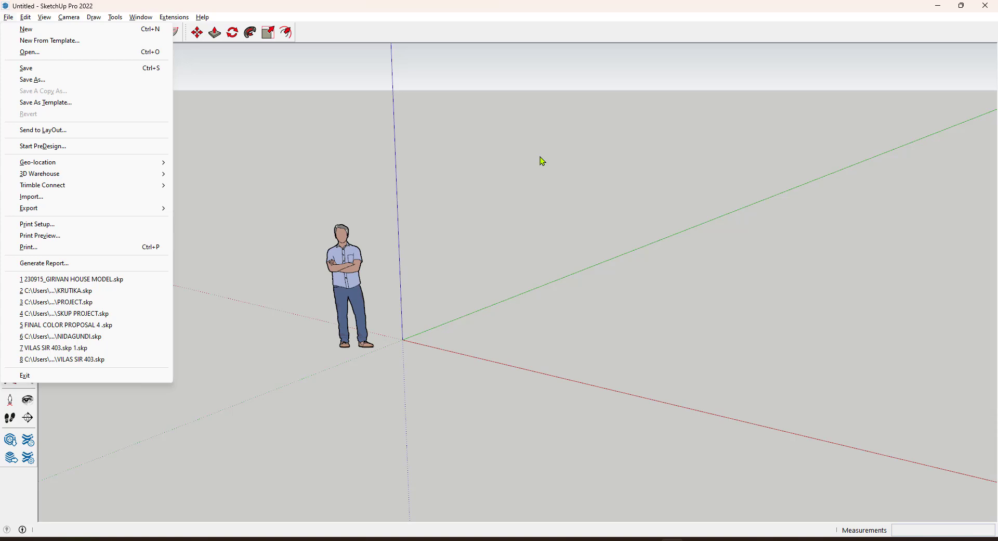
click(42, 44)
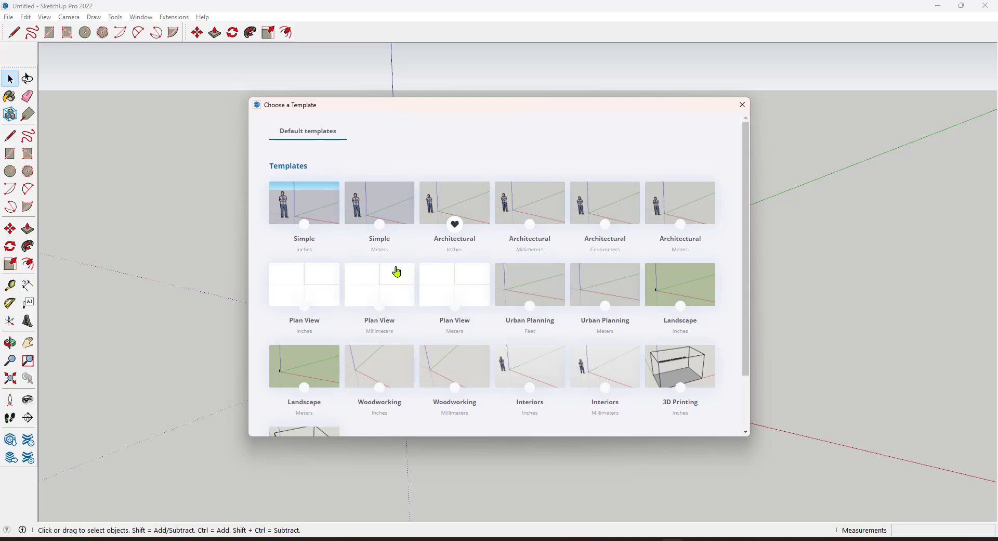
click(742, 104)
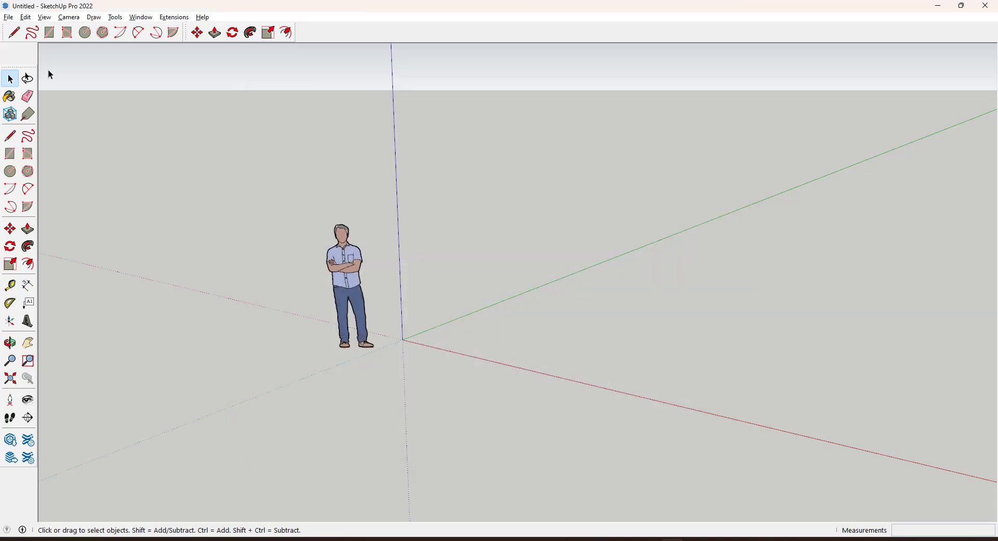
Step: Bring up the dialog for opening an existing SketchUp model and dismiss it without choosing a file
click(8, 17)
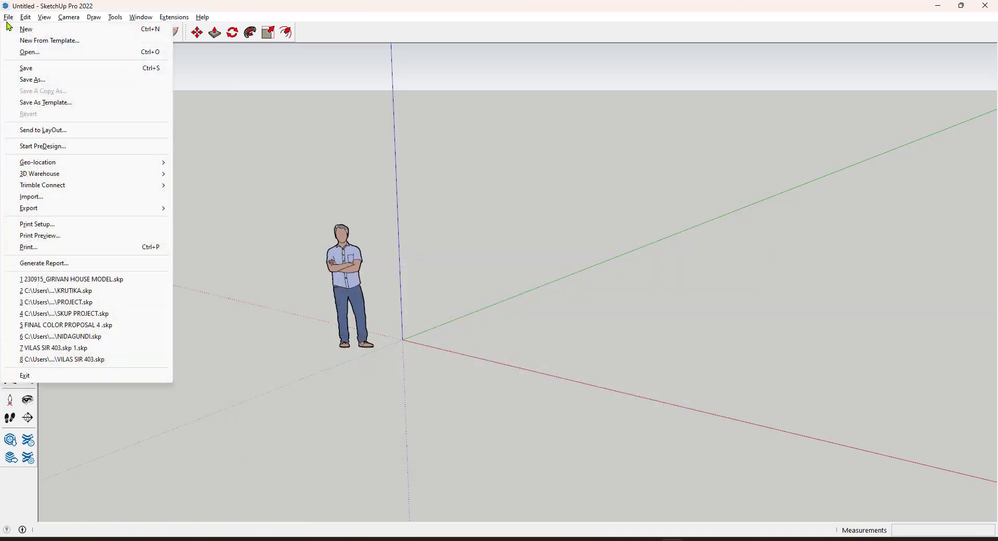
click(25, 53)
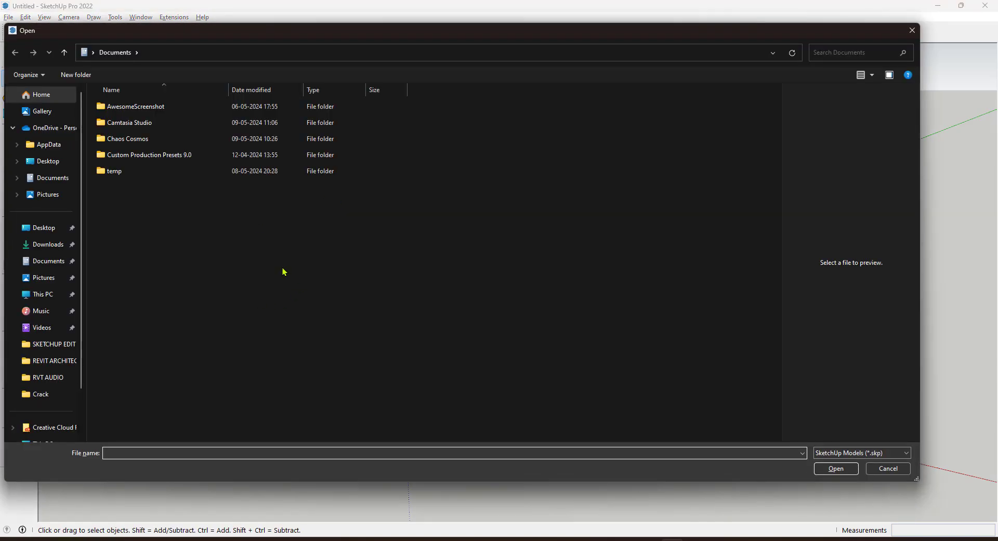
click(912, 30)
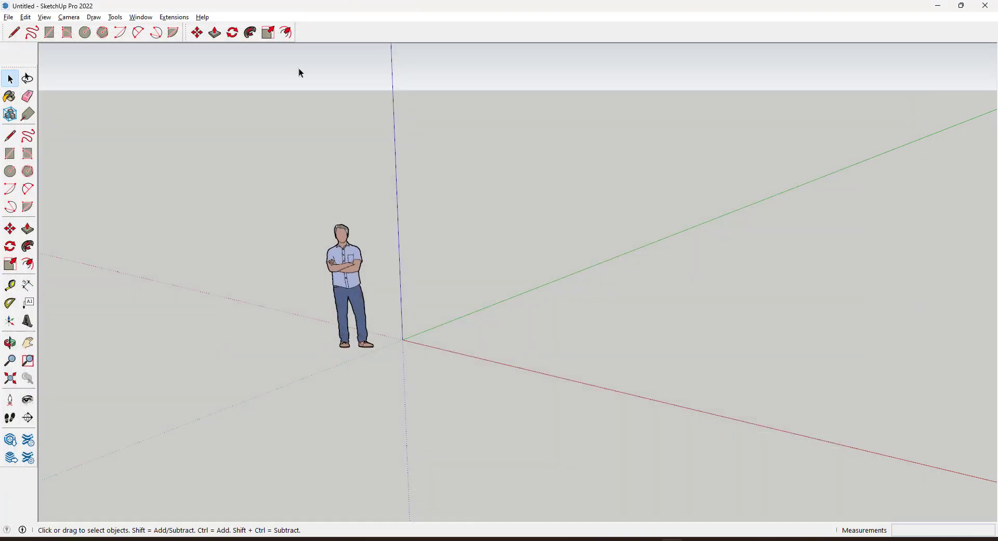
Step: Examine the SketchUp version formats offered when saving the model under a new name, and leave without saving
click(9, 17)
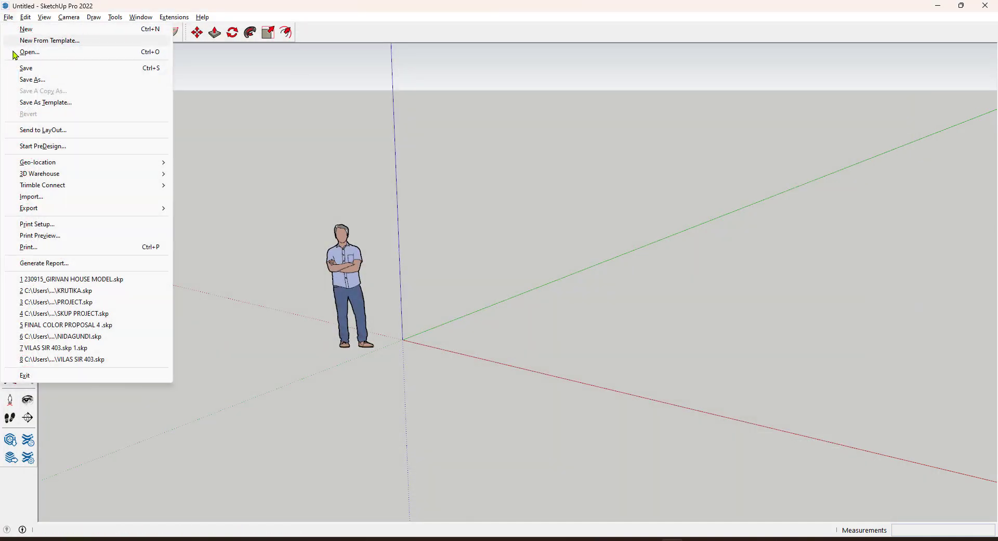
click(33, 80)
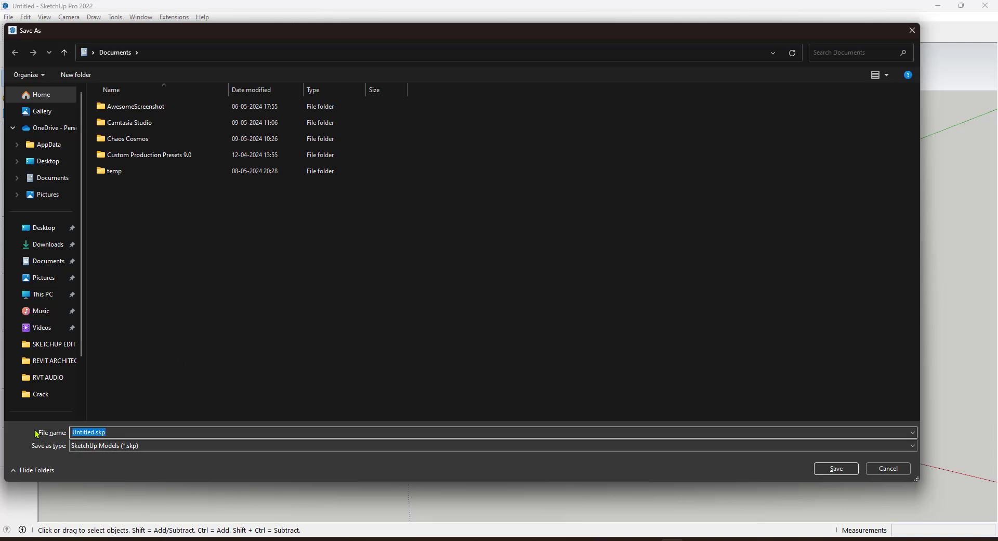
click(138, 447)
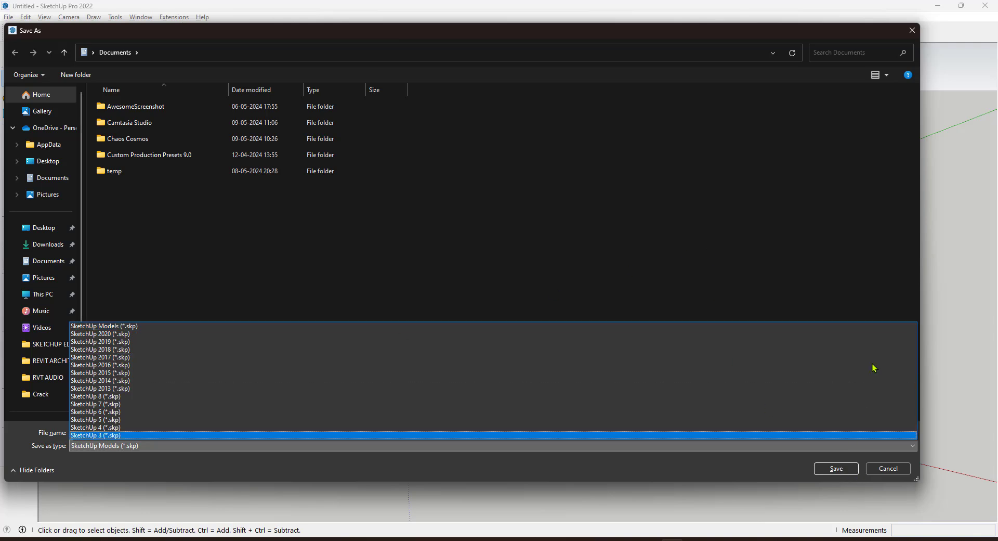
click(912, 31)
click(912, 31)
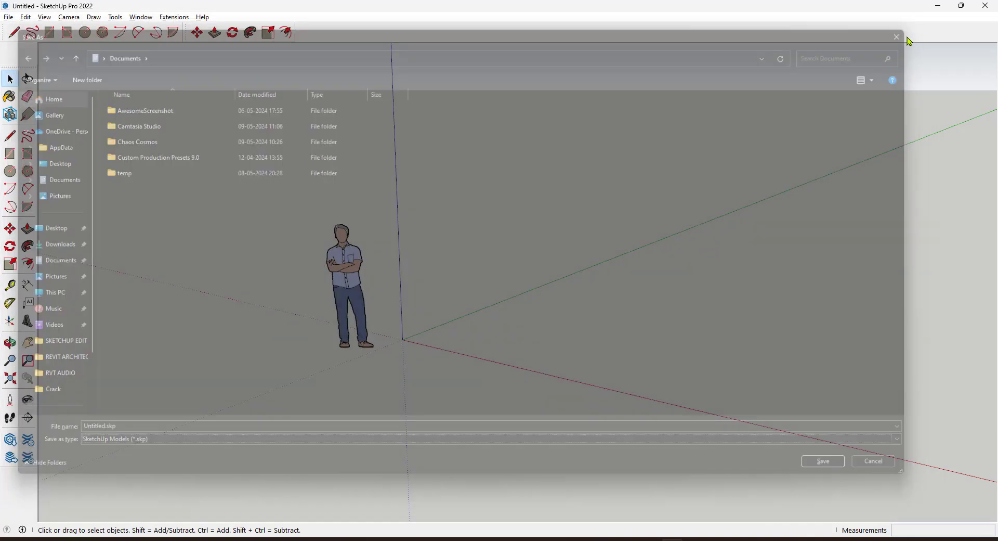
Step: Try to add a geo-location to the model
click(8, 17)
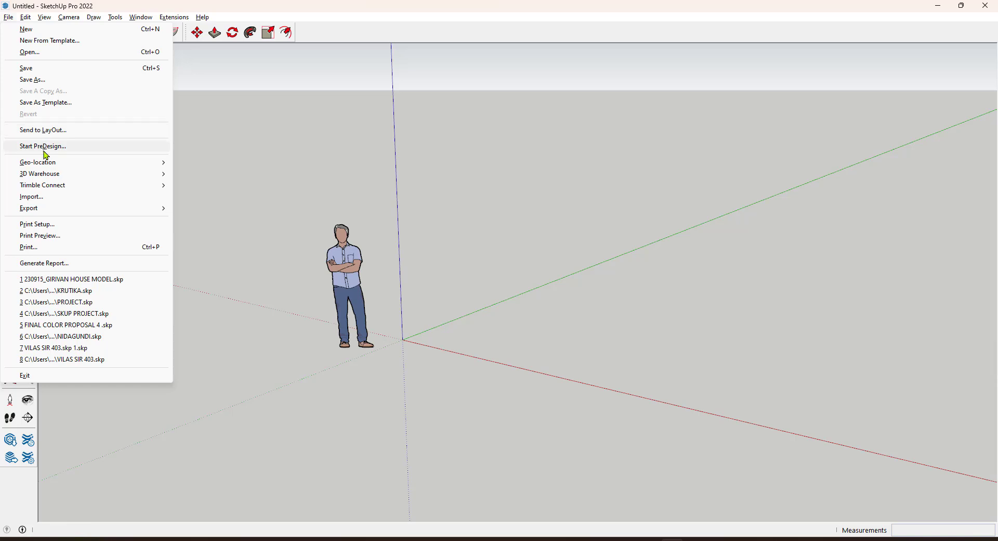
mouse_move(46, 166)
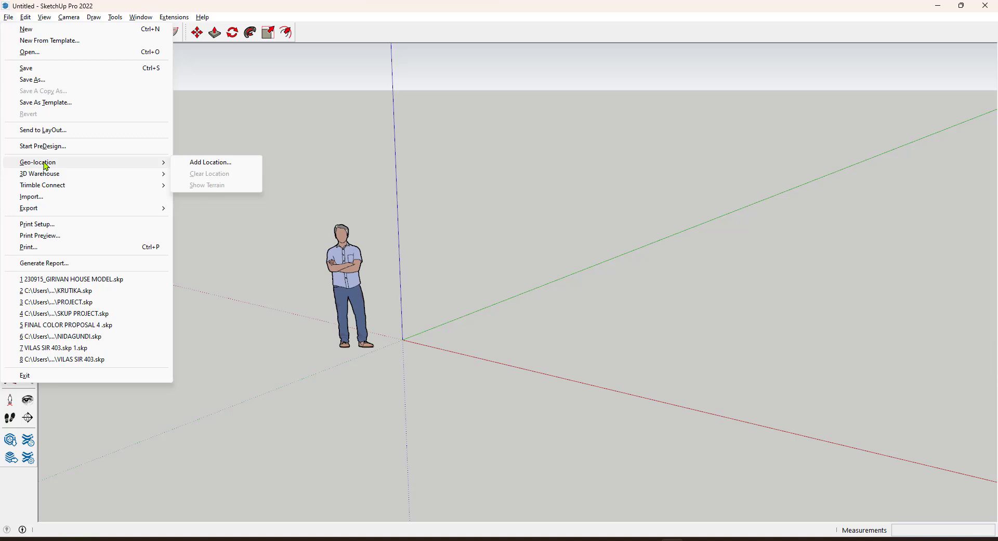
click(219, 169)
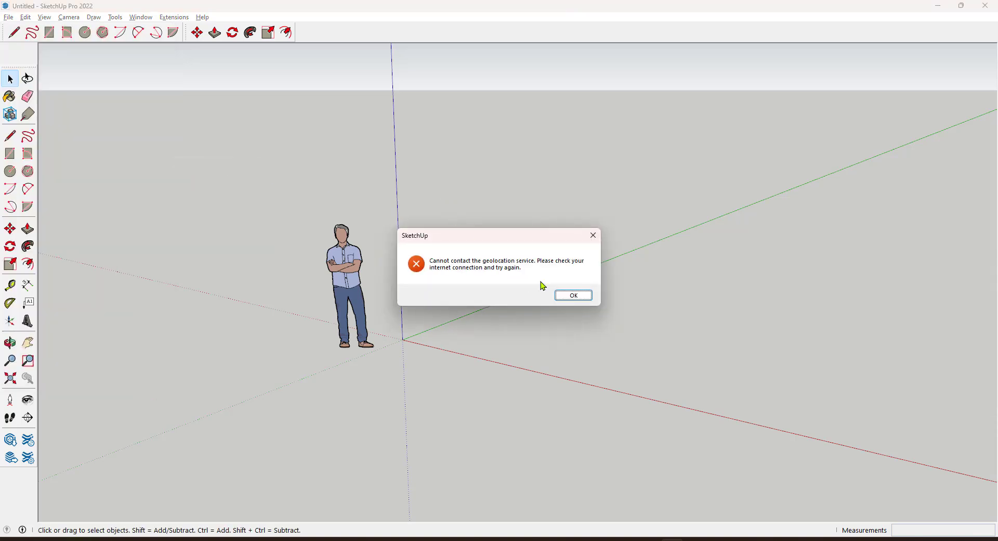
click(594, 236)
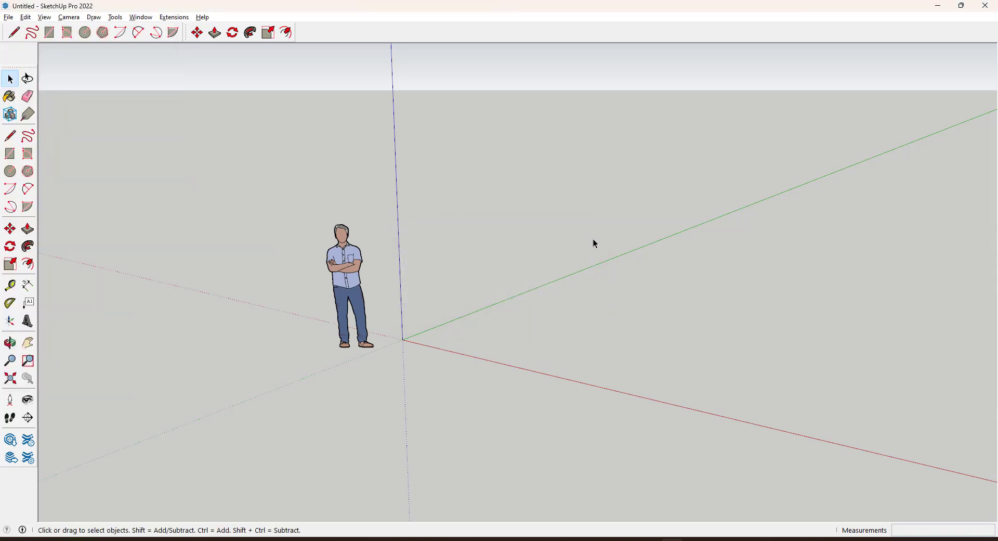
Step: Check the computer's Wi-Fi connection and the available networks
click(906, 539)
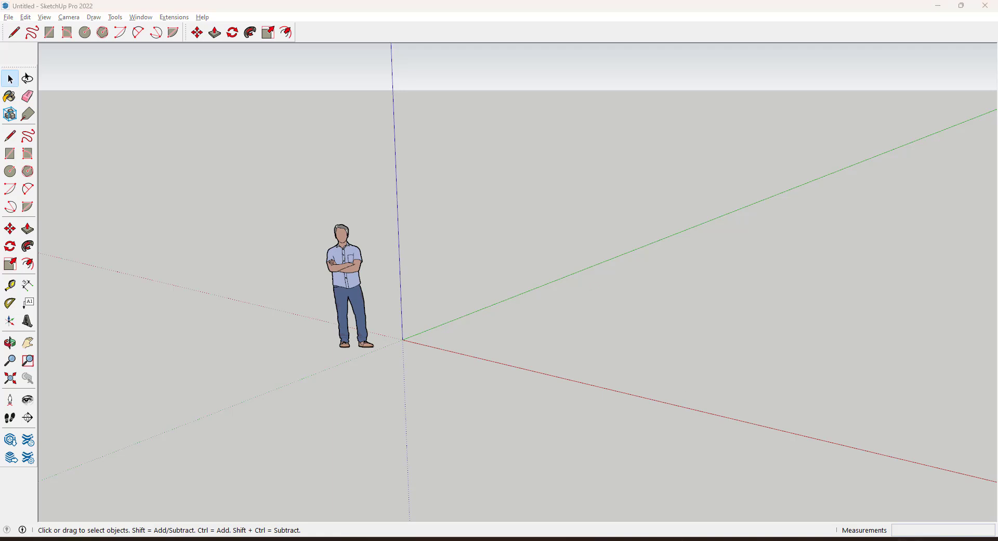
click(830, 353)
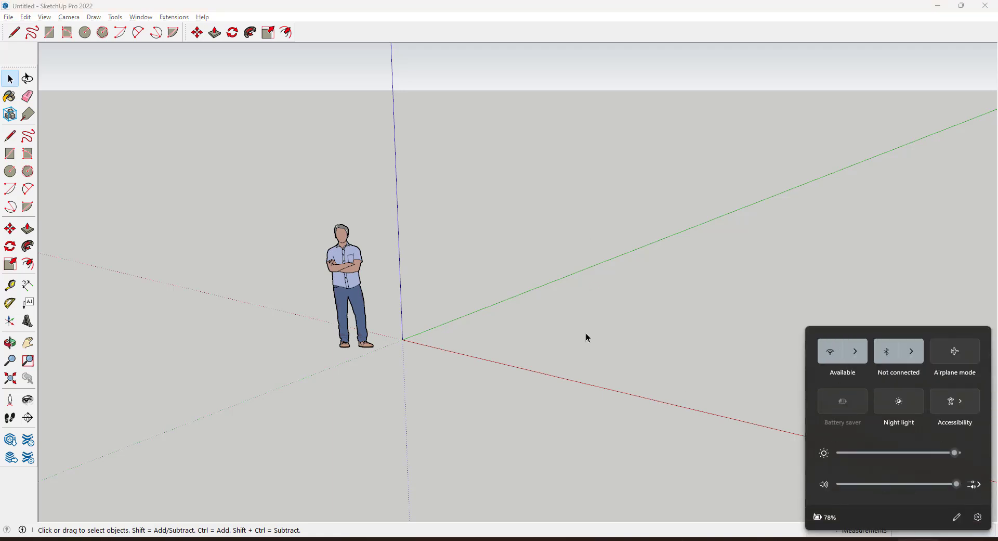
click(857, 354)
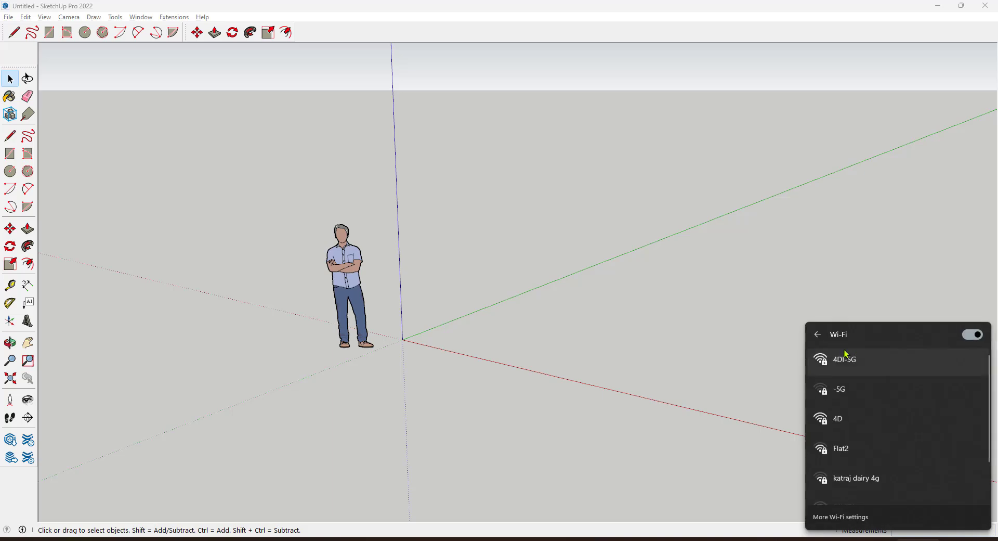
click(607, 348)
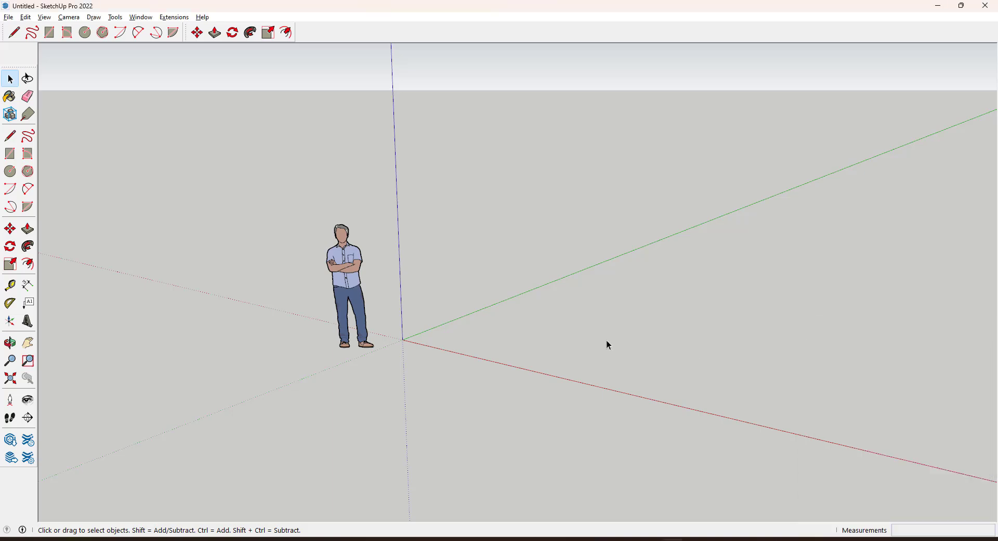
Step: Open the geo-location map for adding a location and search it for PUNE
click(9, 17)
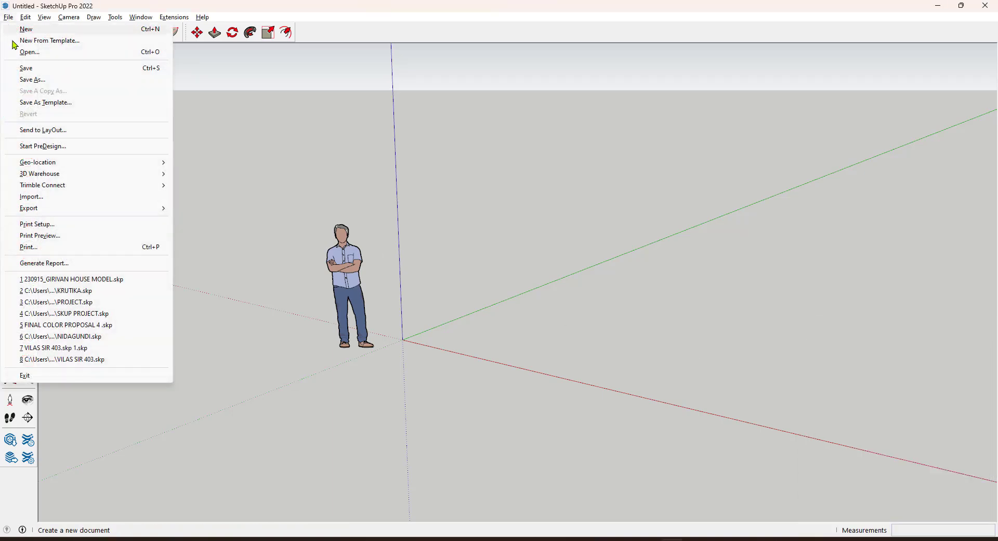
mouse_move(65, 164)
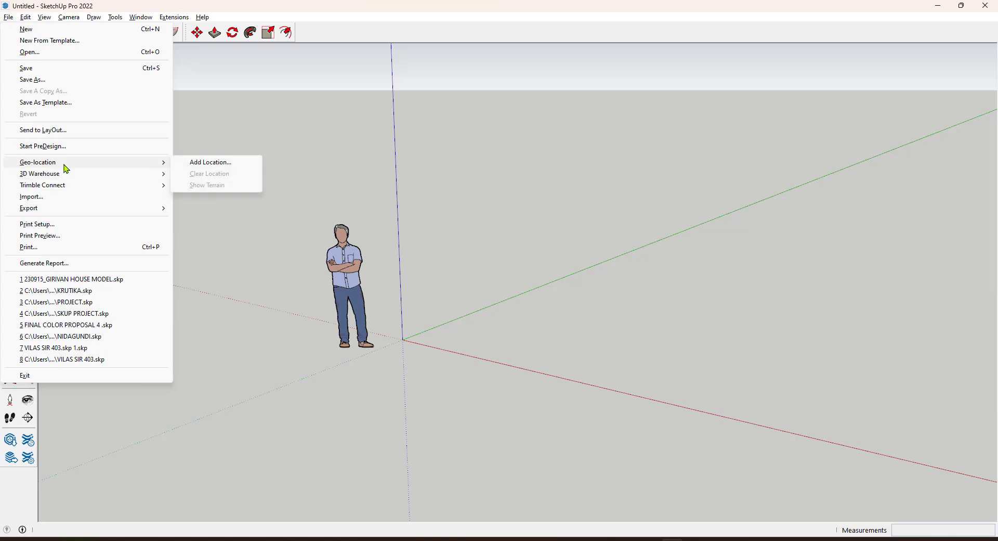
click(201, 167)
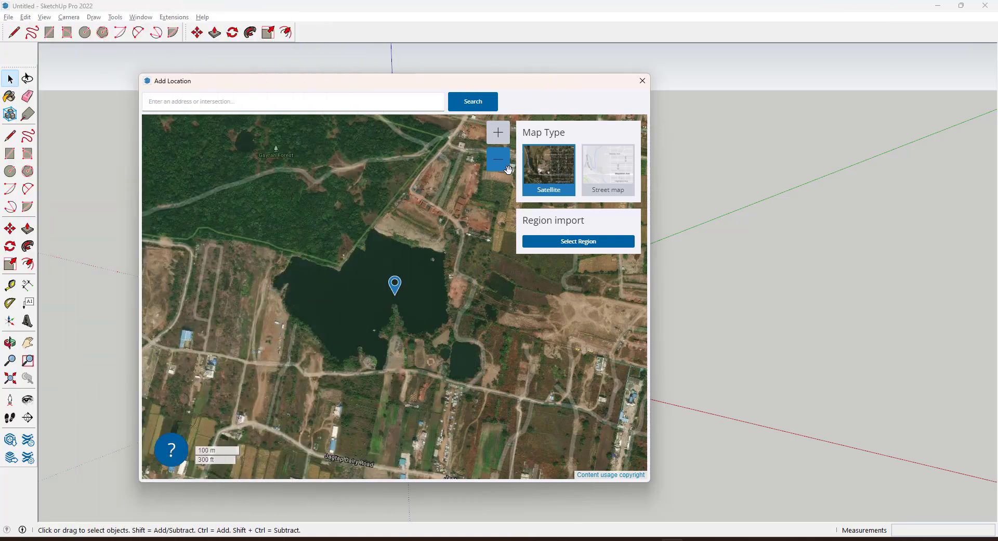
click(236, 101)
text(pune)
key(BackSpace)
key(BackSpace)
key(BackSpace)
key(BackSpace)
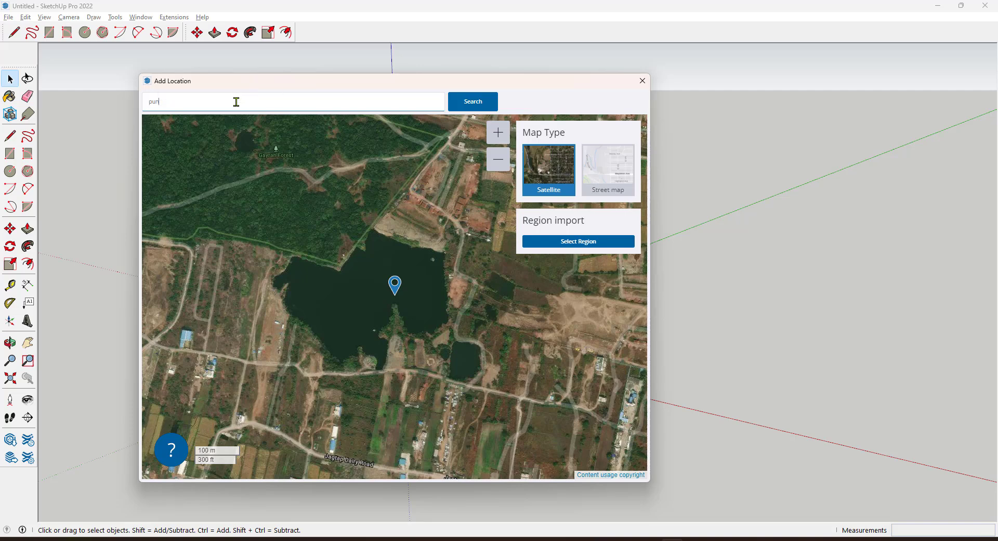
text(PU)
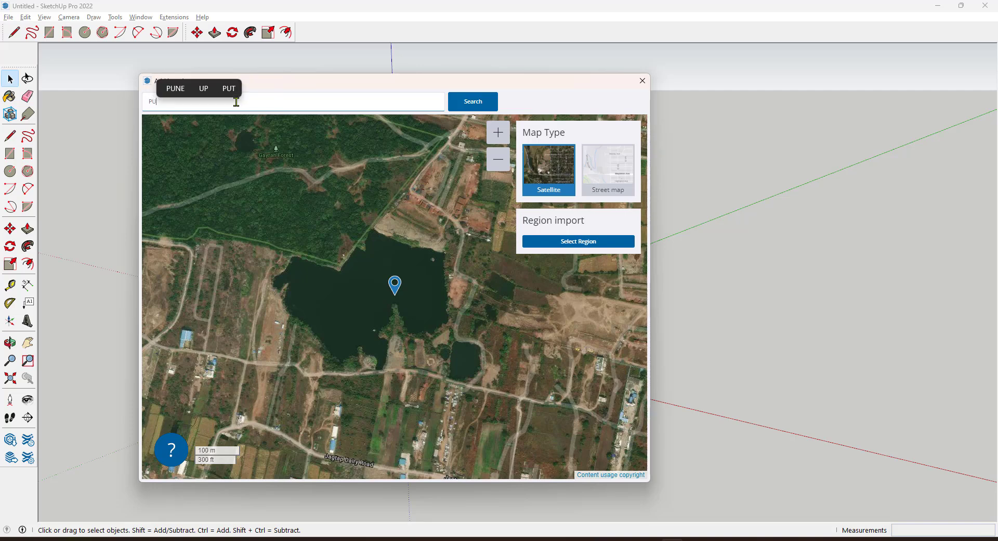
text(NE)
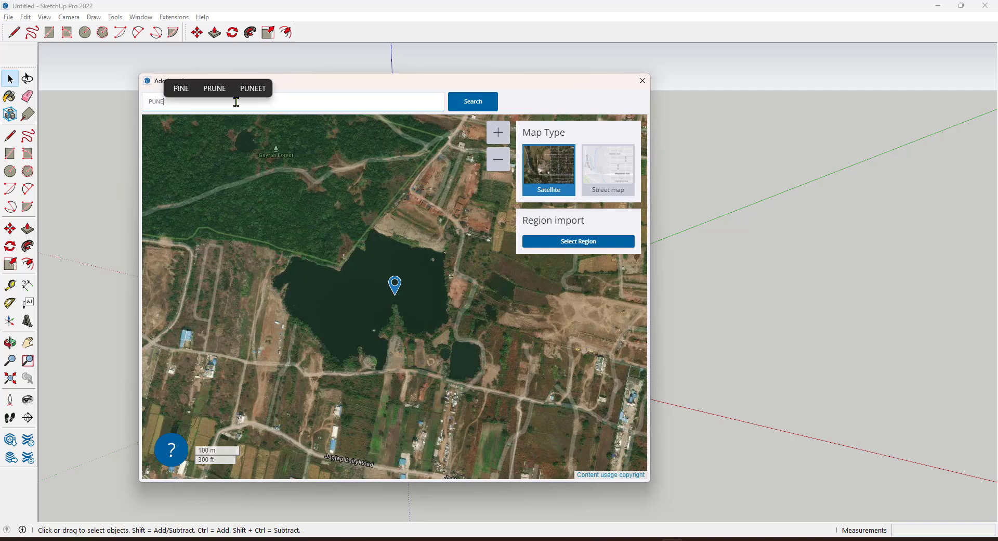
click(479, 110)
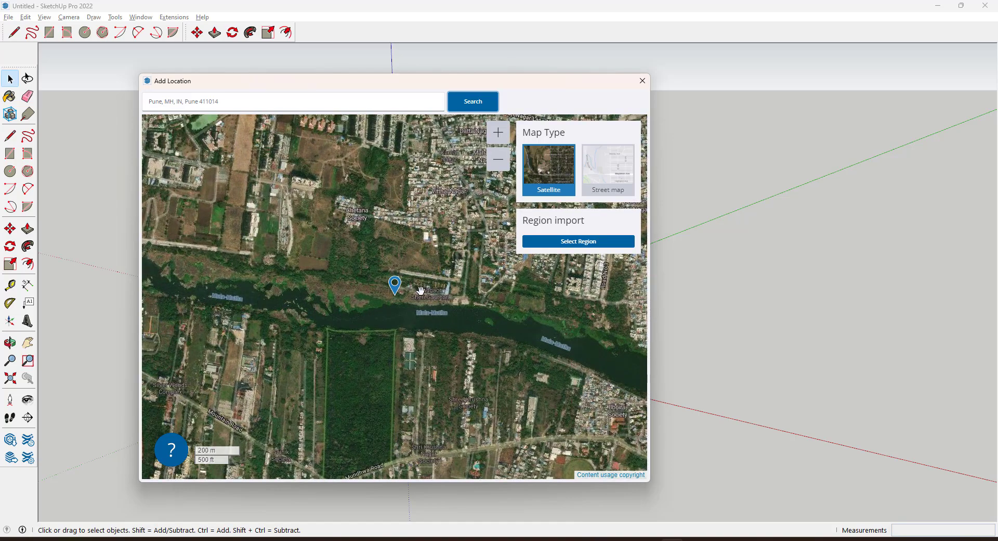
Step: Select a region of the satellite map around the riverbank and import it with DigitalGlobe as image provider
scroll(421, 291, up, 2)
scroll(416, 287, down, 2)
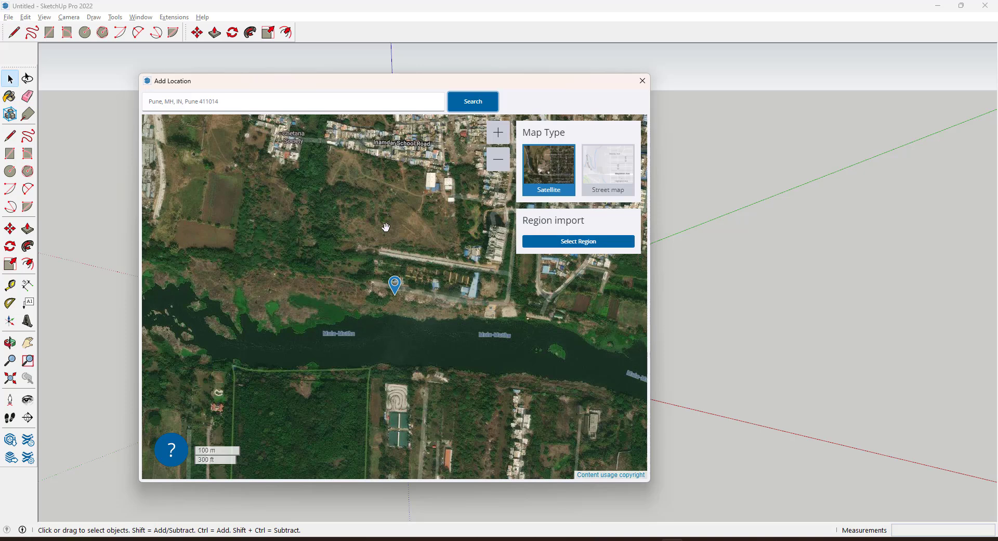
click(577, 242)
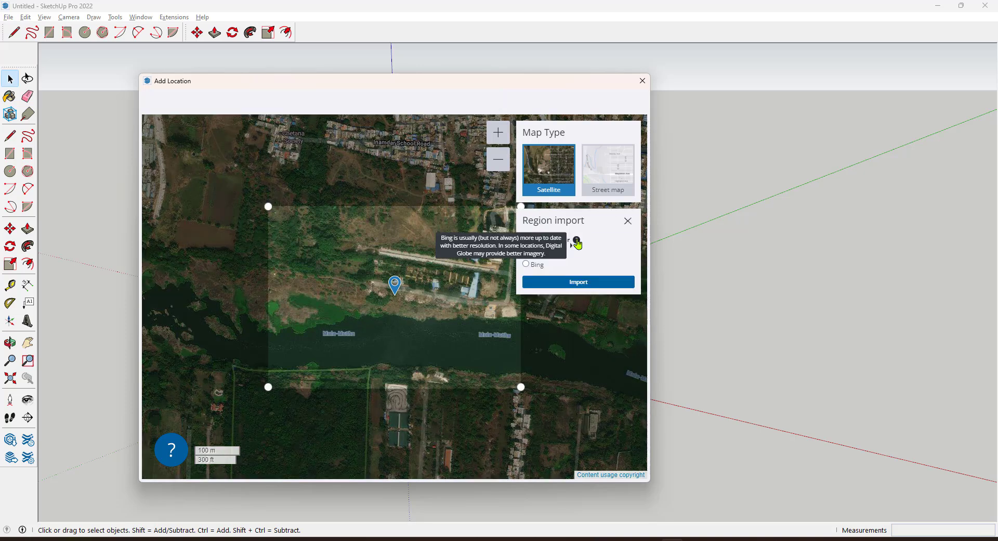
drag(417, 247, 384, 249)
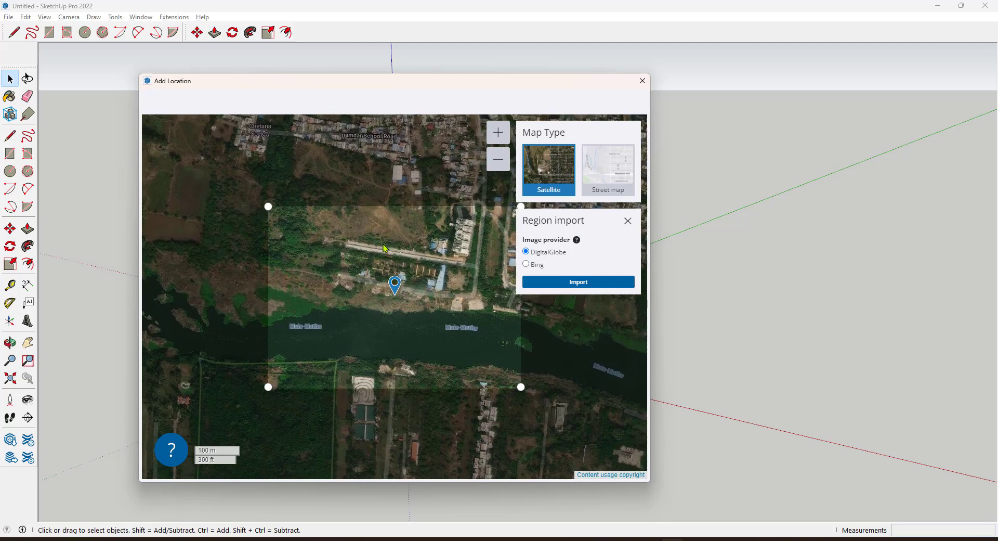
click(597, 288)
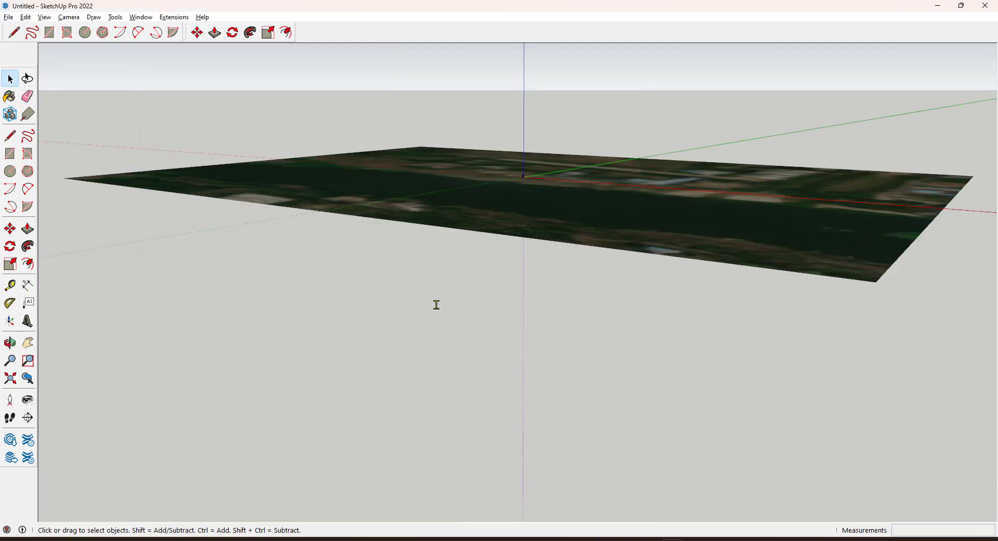
Step: Draw a long rectangle on the satellite image, over the land beside the riverbank near the origin
scroll(436, 305, down, 1)
middle_drag(469, 227, 462, 357)
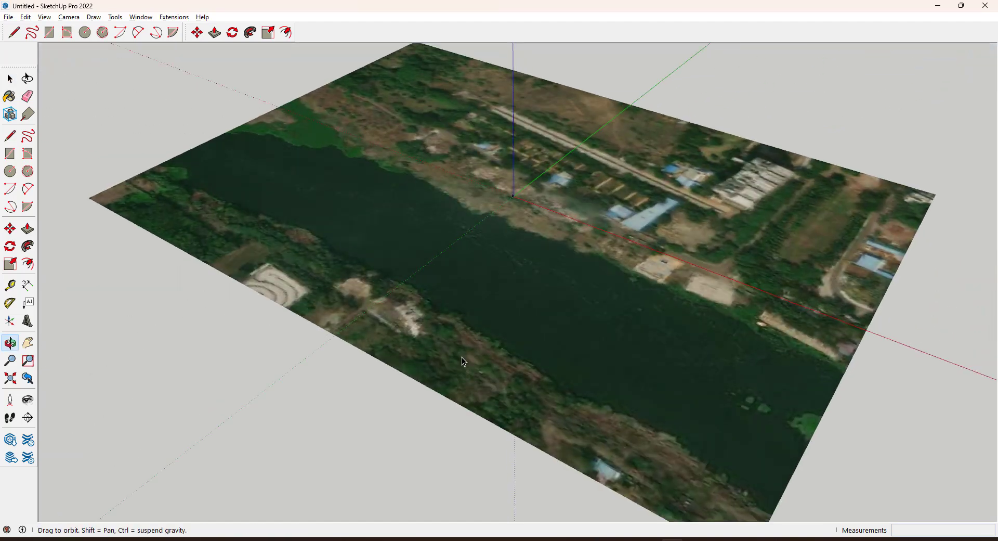
scroll(308, 309, down, 4)
middle_drag(413, 279, 610, 303)
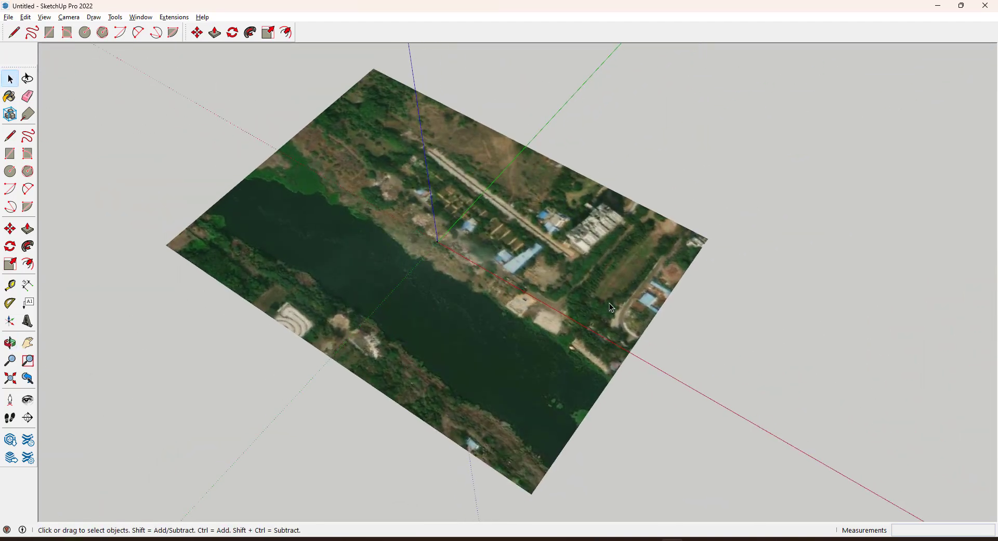
scroll(606, 293, up, 3)
click(10, 154)
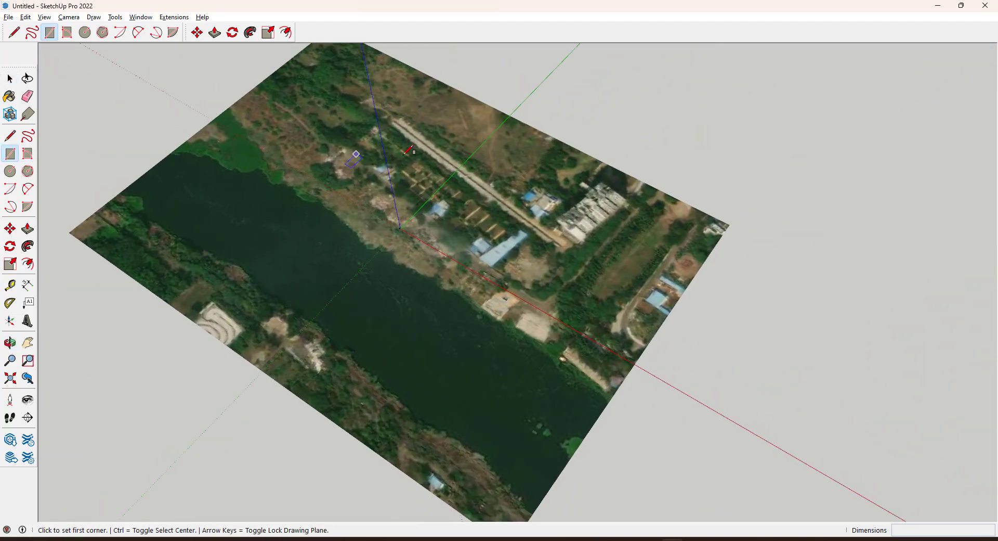
click(368, 156)
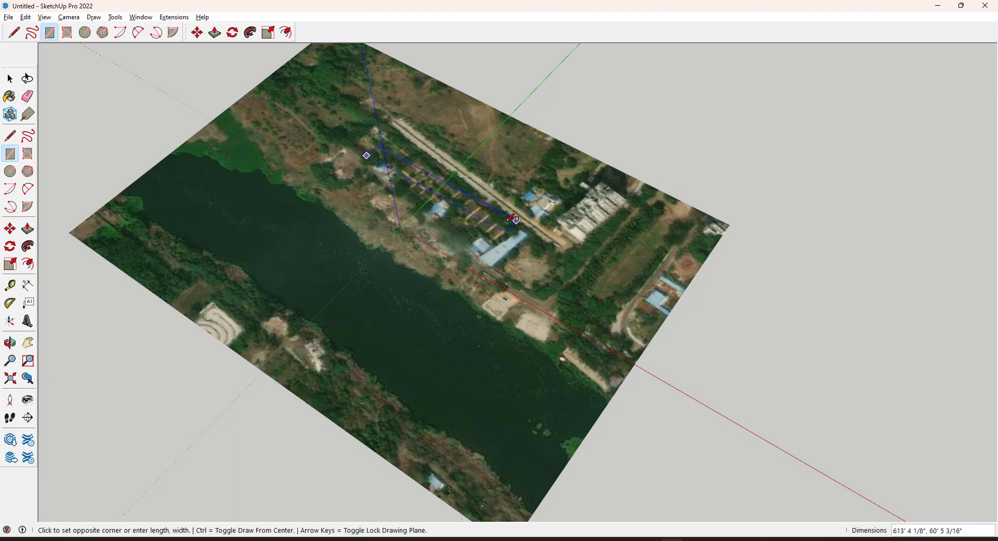
click(466, 243)
key(space)
Step: Push/Pull the rectangle on the satellite image up into a tall block and delete the whole block
key(p)
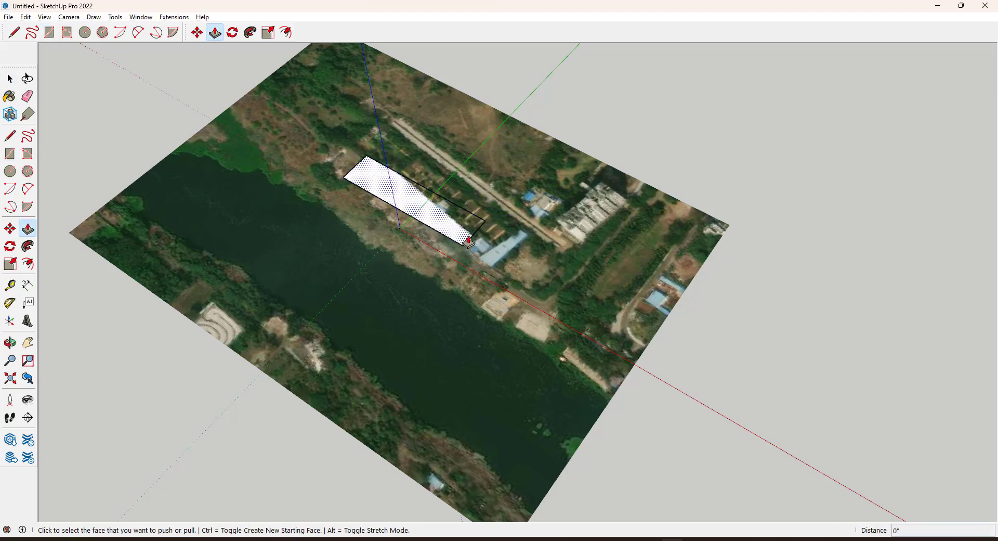
click(470, 240)
click(475, 167)
middle_drag(475, 167, 486, 148)
key(space)
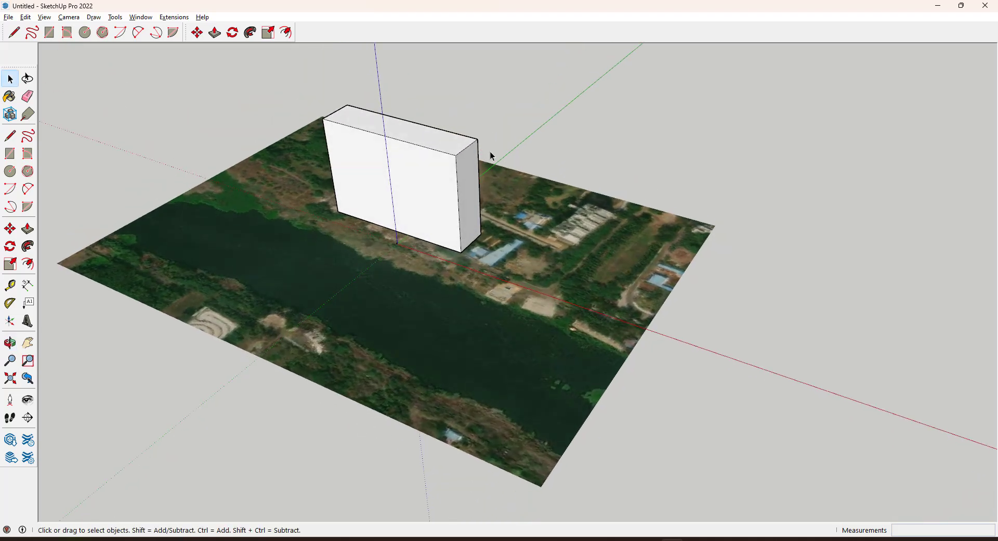
triple_click(447, 201)
key(Delete)
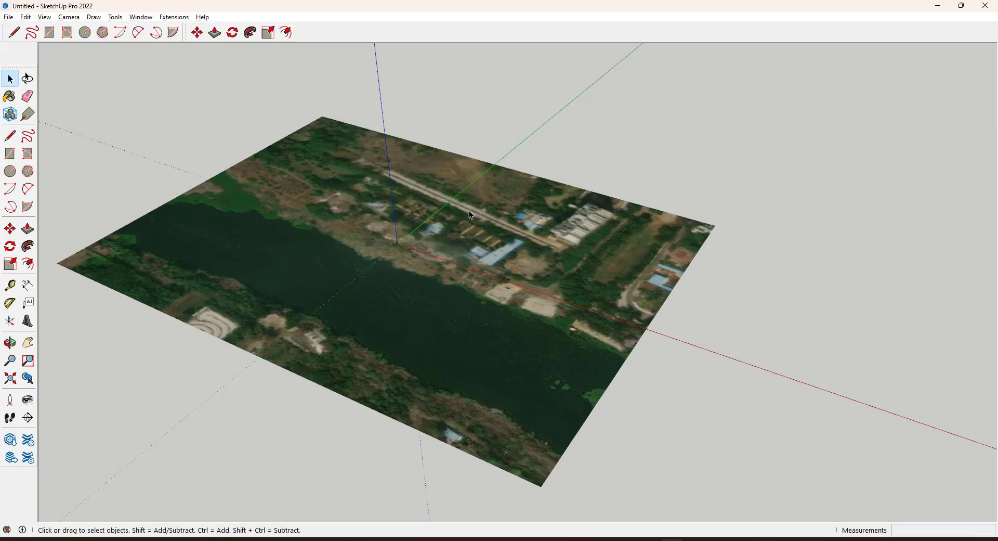
Step: Unlock the imported satellite site image and delete it from the model
click(524, 224)
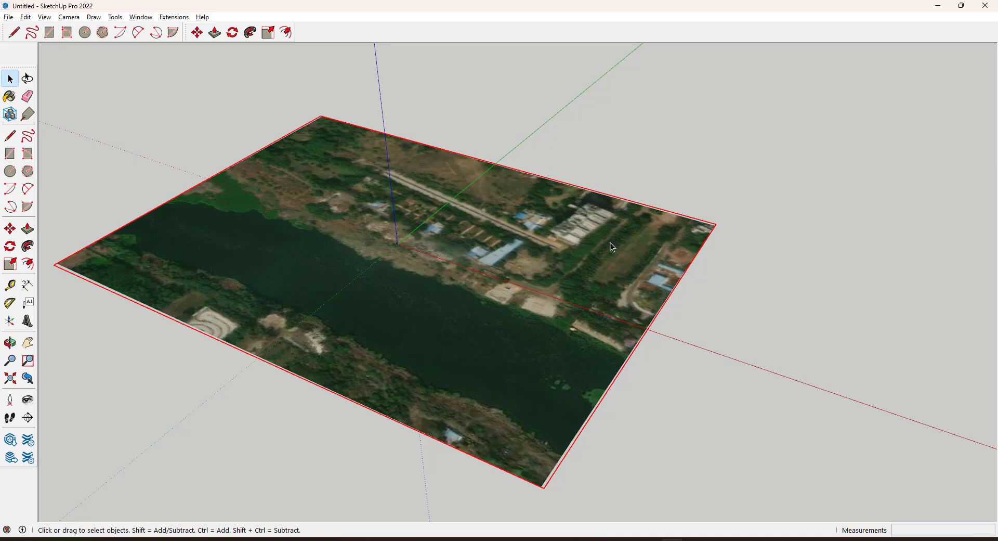
right_click(541, 251)
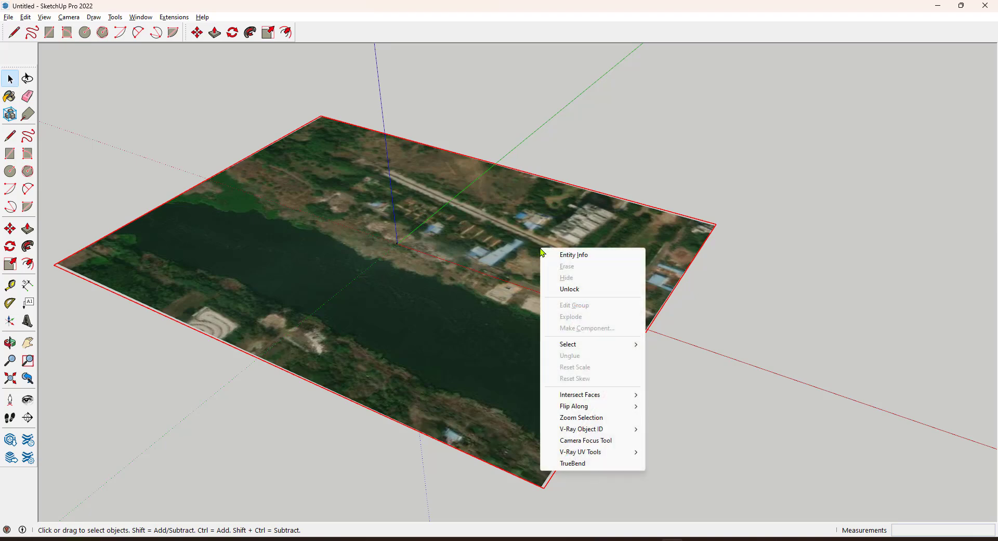
click(571, 289)
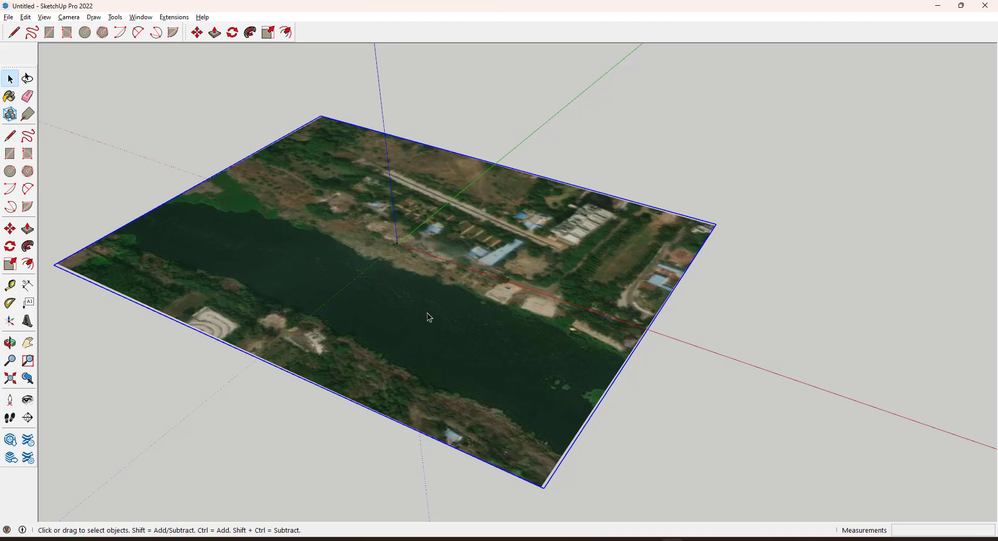
key(Delete)
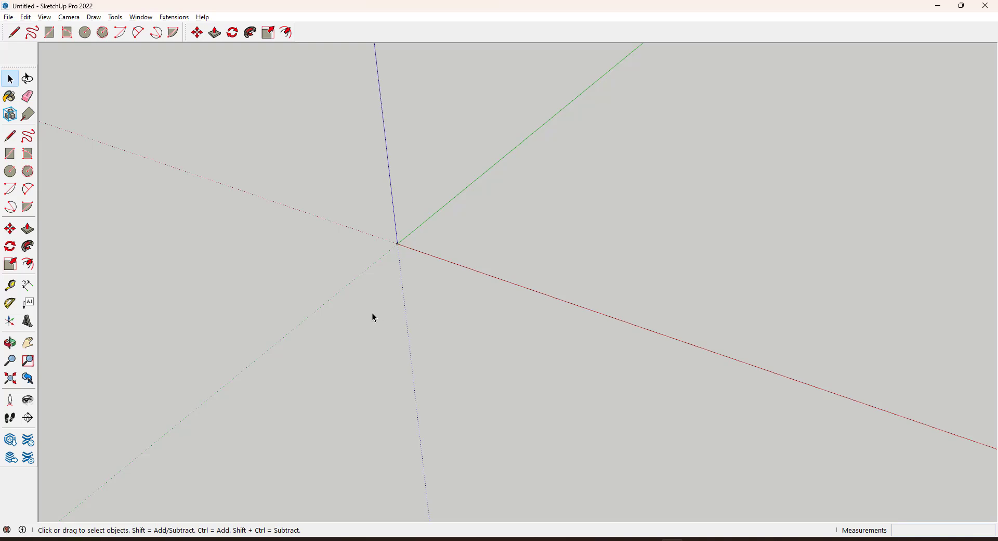
Step: Draw a rectangle on the ground near the origin and Push/Pull it up into a box
click(10, 154)
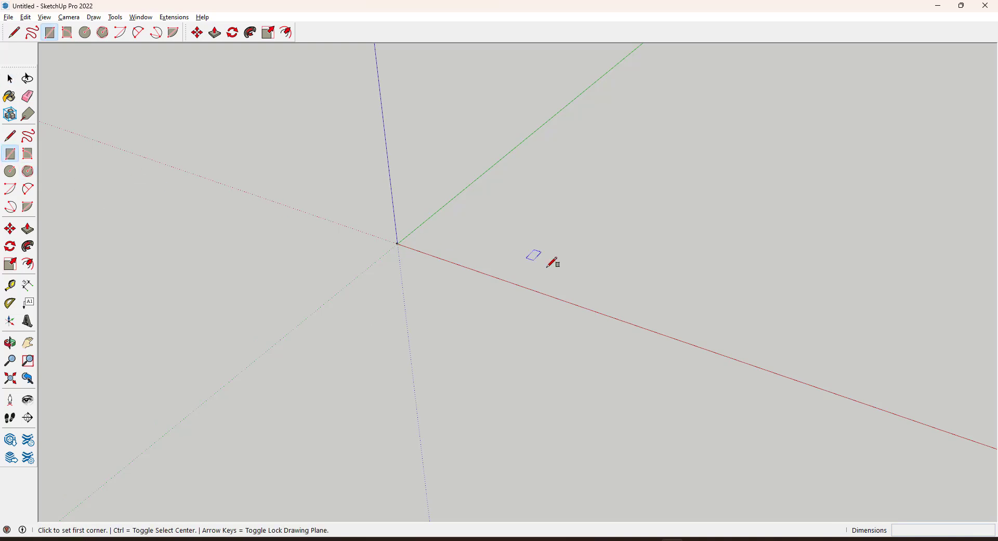
click(461, 271)
click(650, 256)
key(space)
key(p)
click(604, 274)
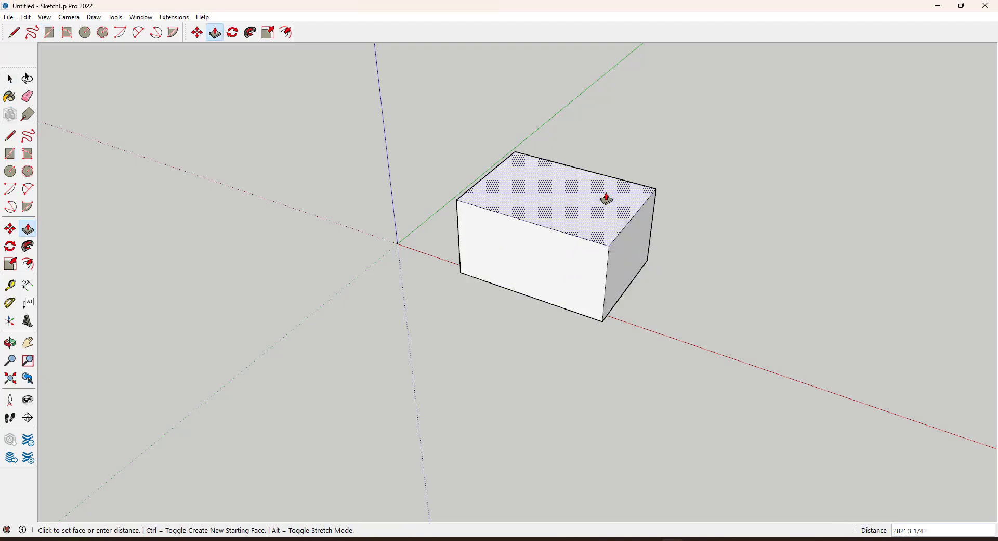
click(605, 182)
key(space)
scroll(364, 341, down, 1)
middle_drag(592, 375, 578, 220)
scroll(577, 218, up, 2)
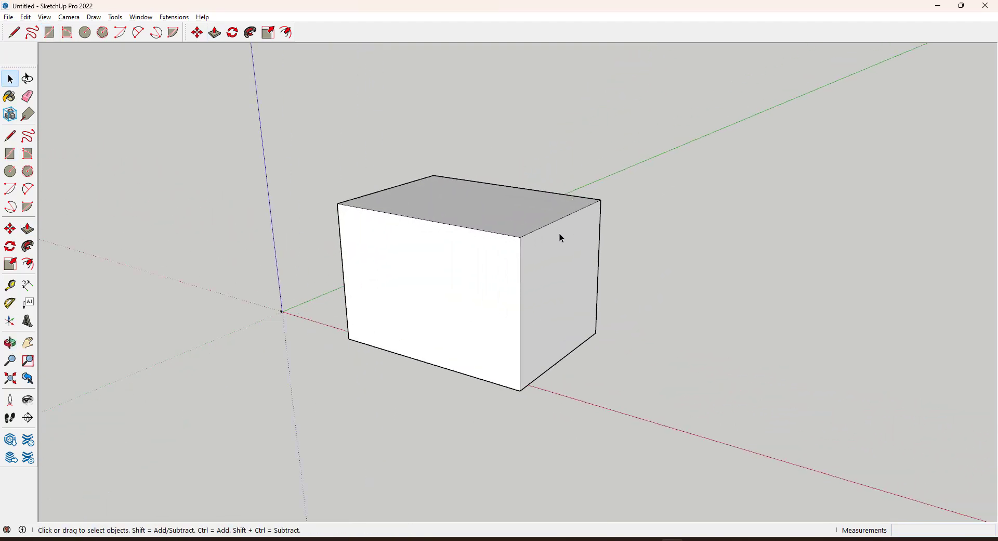
Step: Make a group from all of the box's geometry and lock the group
double_click(533, 246)
triple_click(535, 252)
right_click(536, 252)
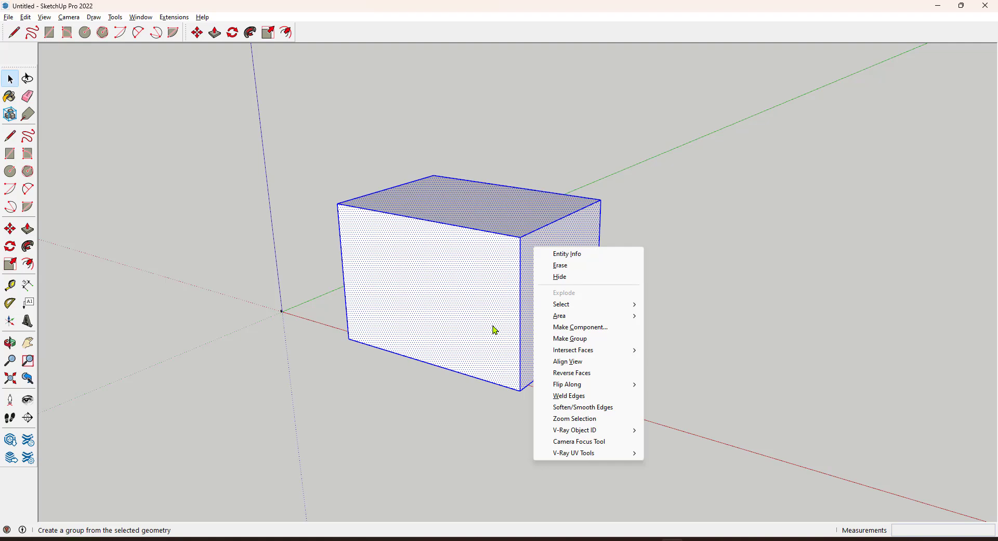
click(589, 343)
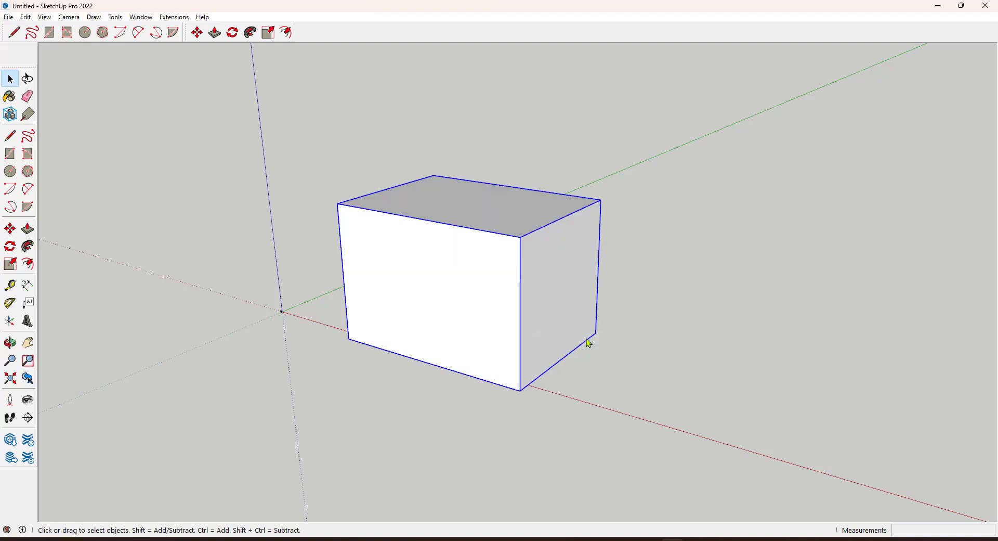
right_click(434, 234)
click(474, 276)
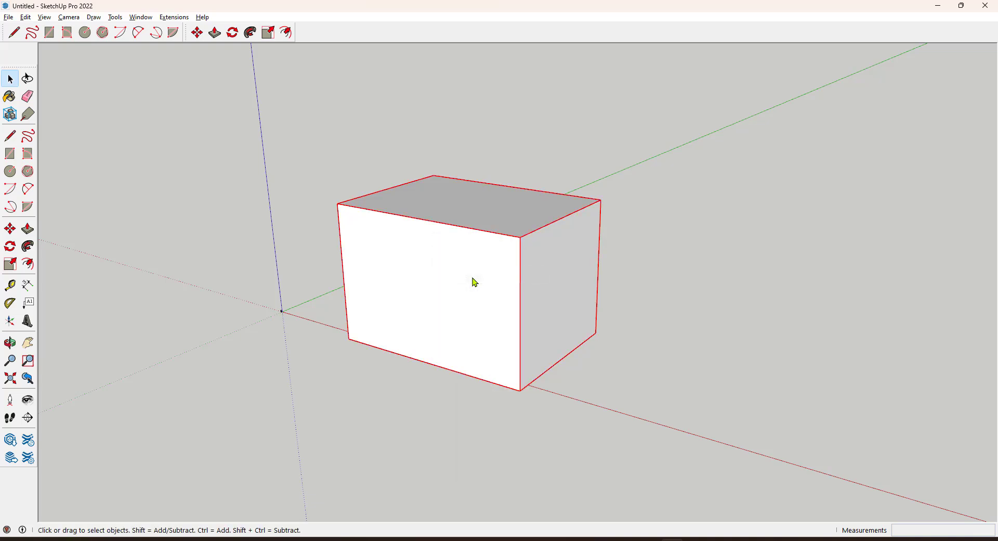
Step: Unlock the selected box group and delete it from the model
right_click(454, 232)
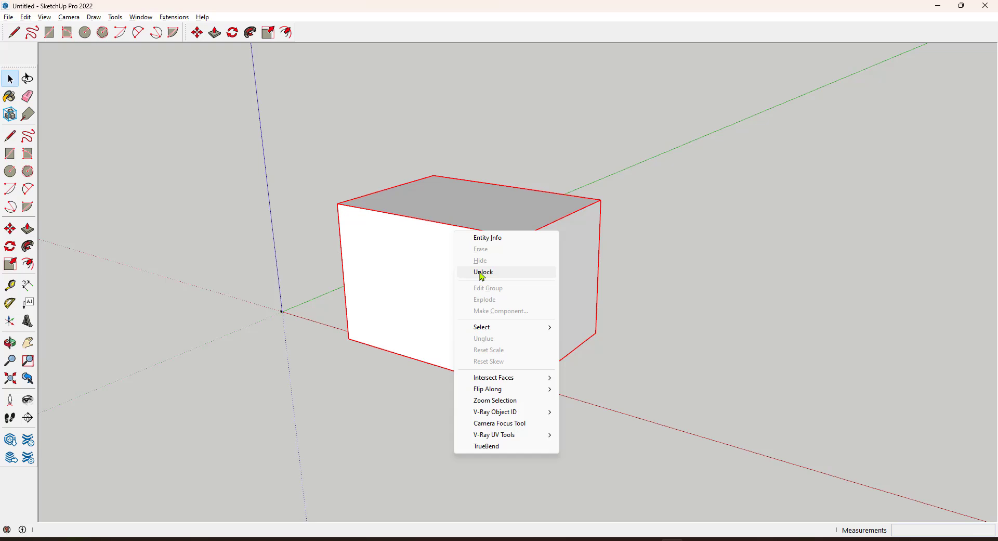
click(24, 18)
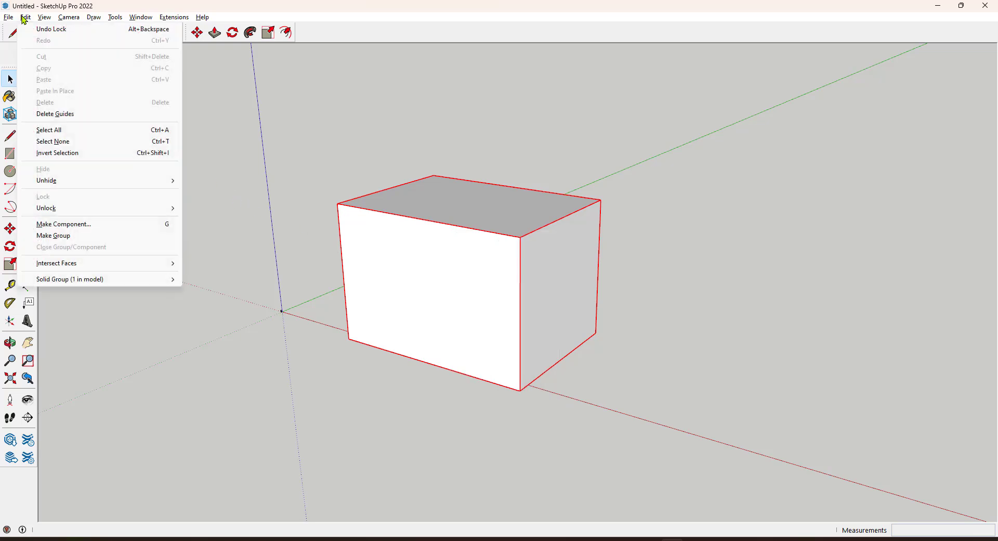
mouse_move(74, 212)
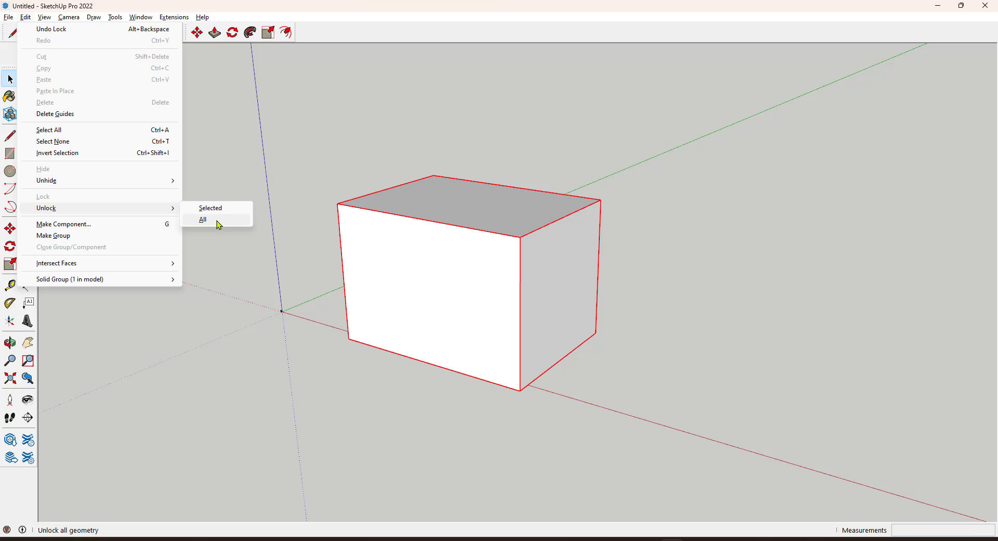
click(211, 208)
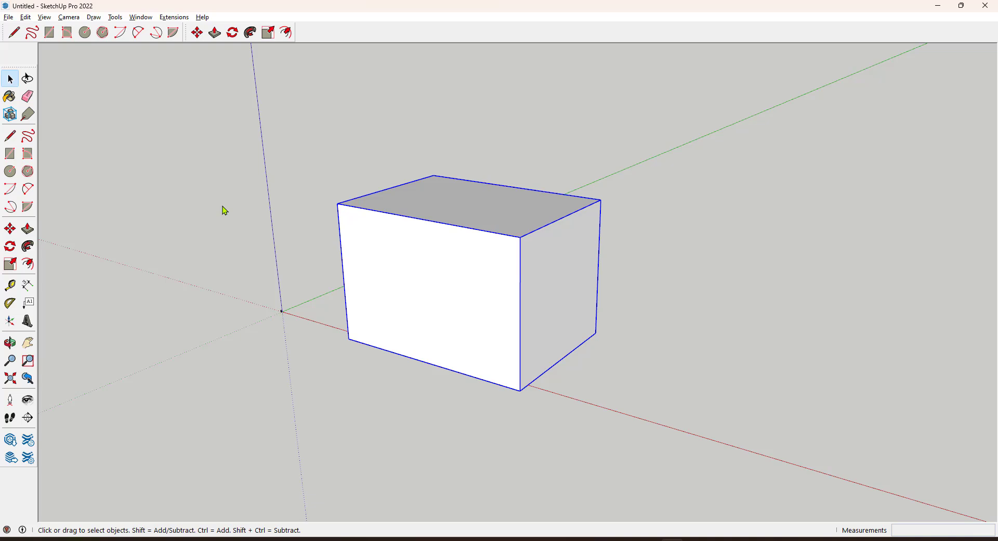
key(Delete)
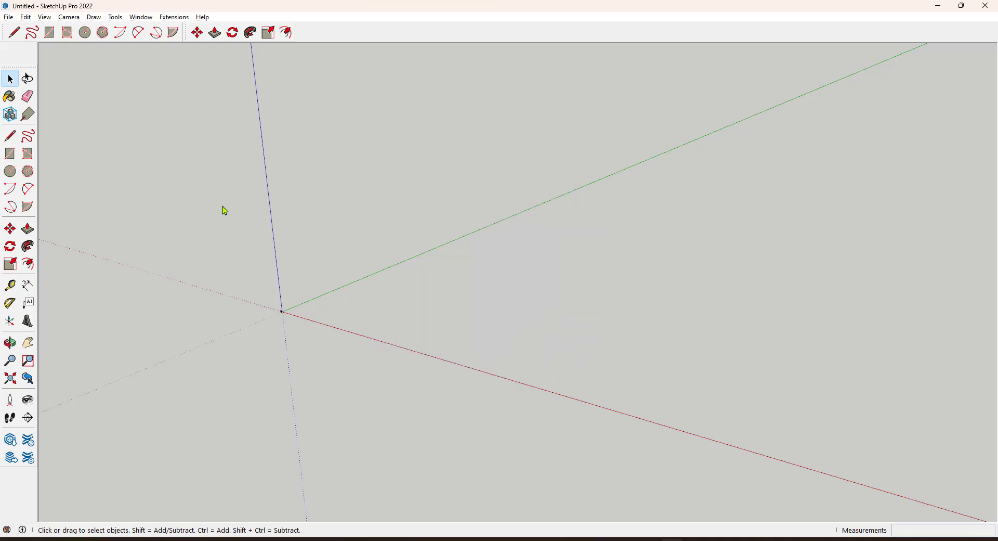
Step: Check the 3D Warehouse sharing options, open the 3D Warehouse to view its home page and close it
click(8, 17)
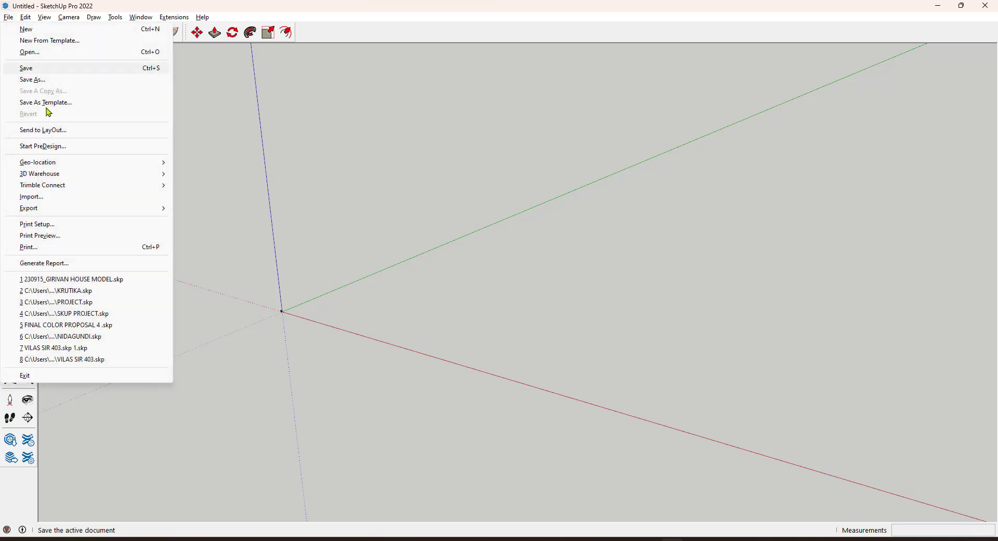
mouse_move(99, 178)
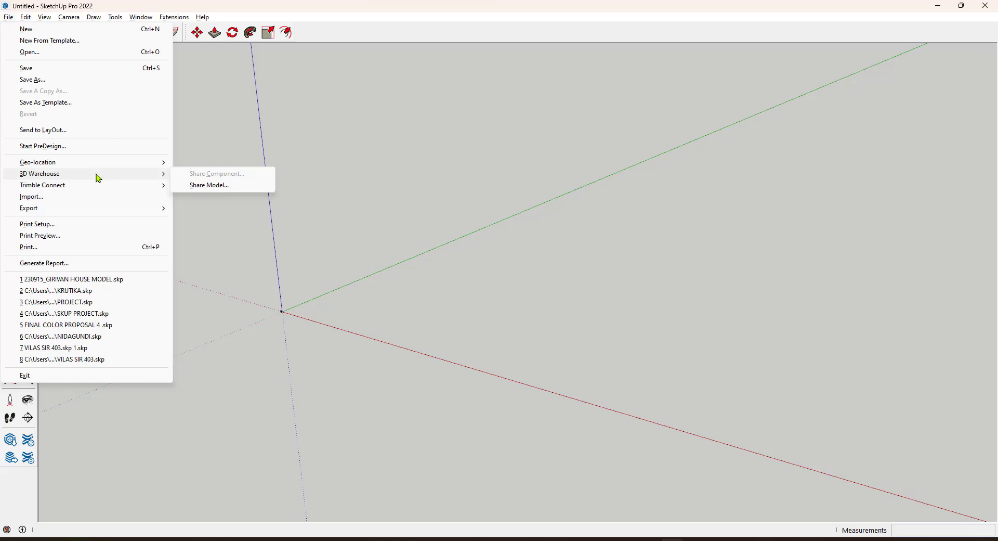
click(326, 139)
click(141, 21)
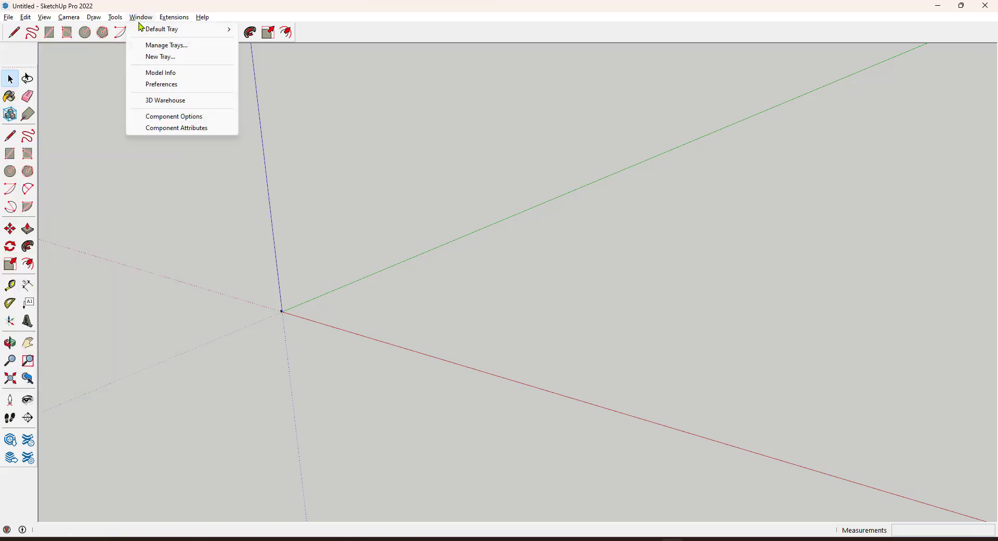
click(161, 100)
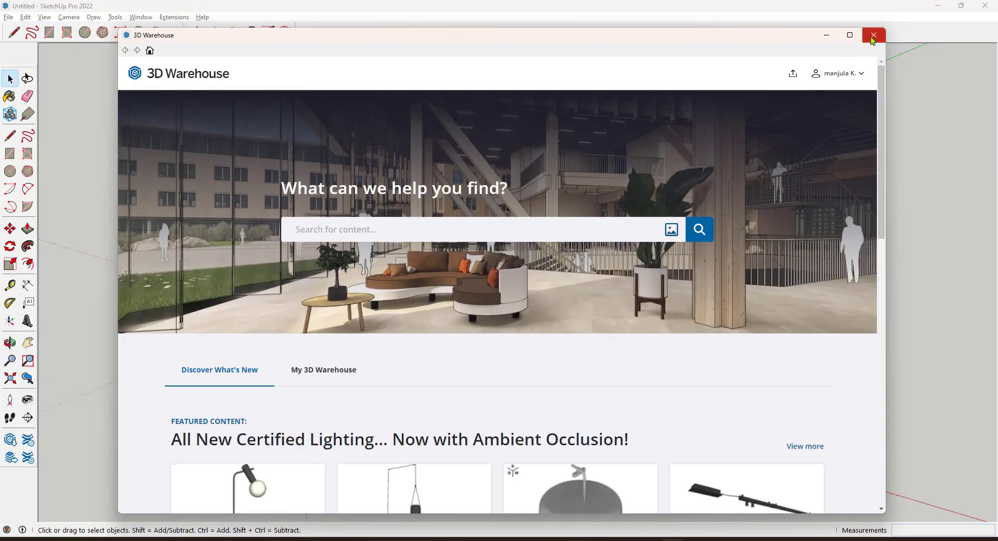
click(873, 34)
Step: Review the export file types and export the model to the Desktop as the AutoCAD DWG file Untitled.dwg
click(7, 17)
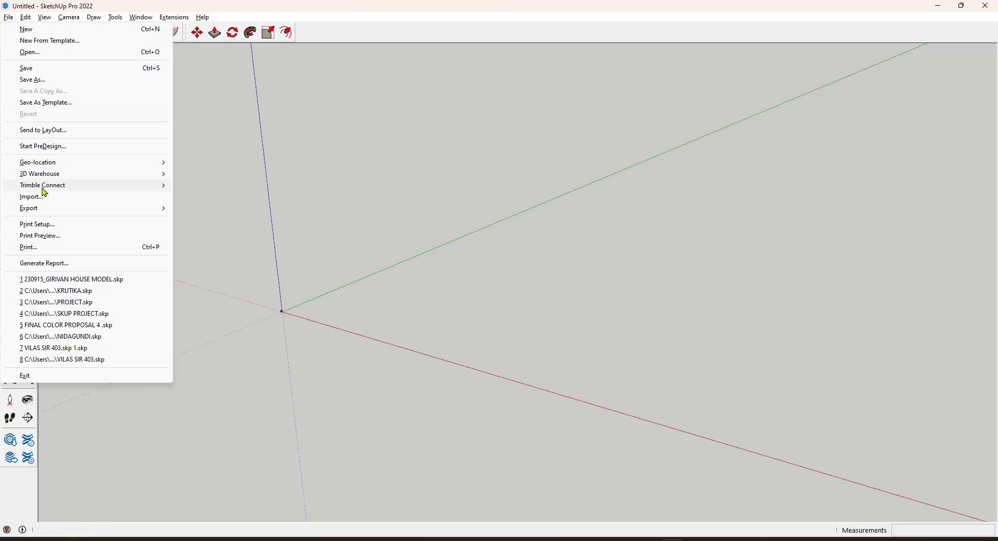
mouse_move(49, 189)
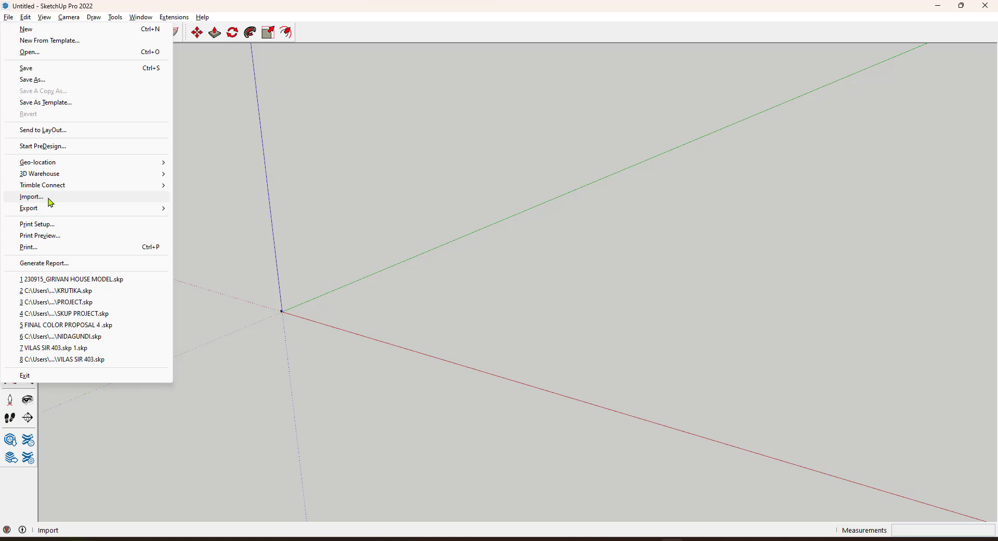
mouse_move(59, 214)
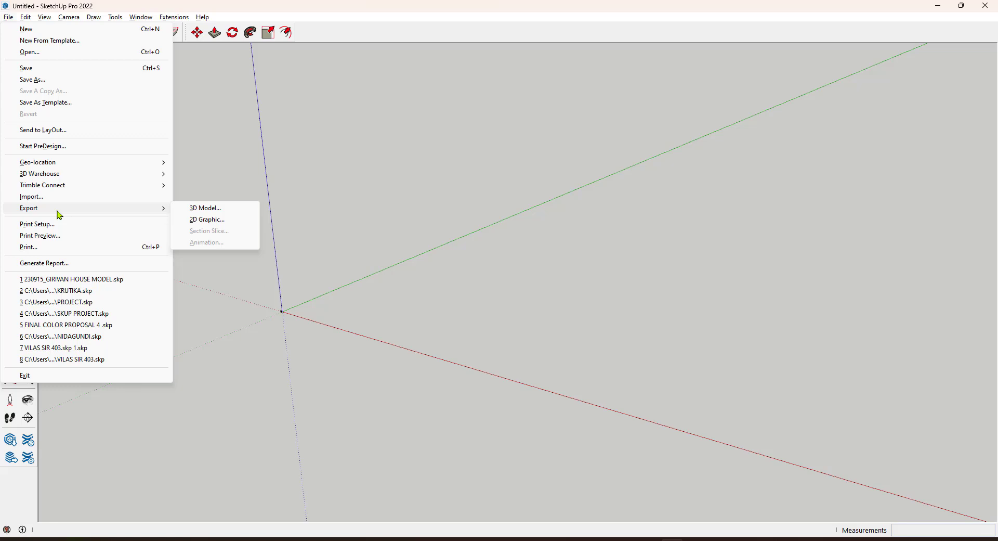
click(230, 213)
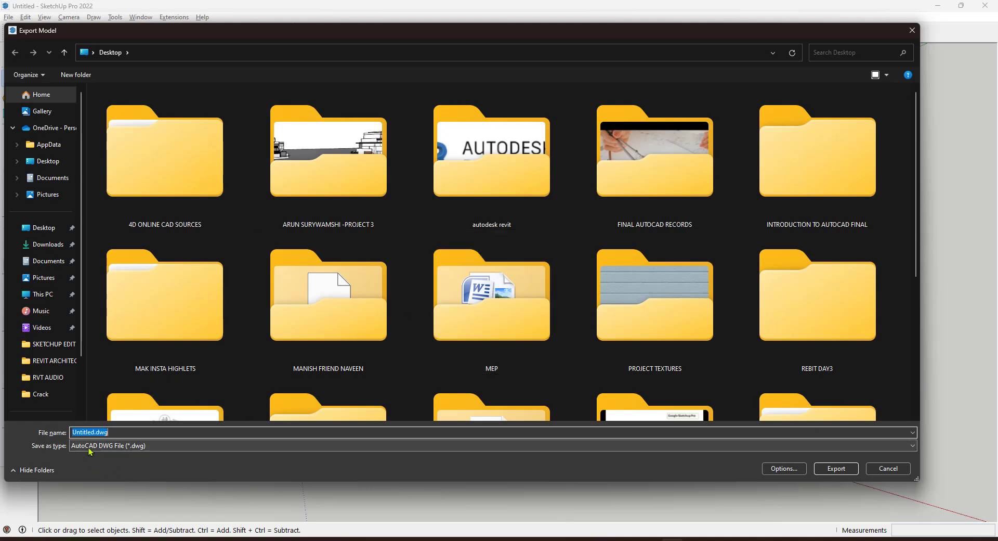
click(148, 446)
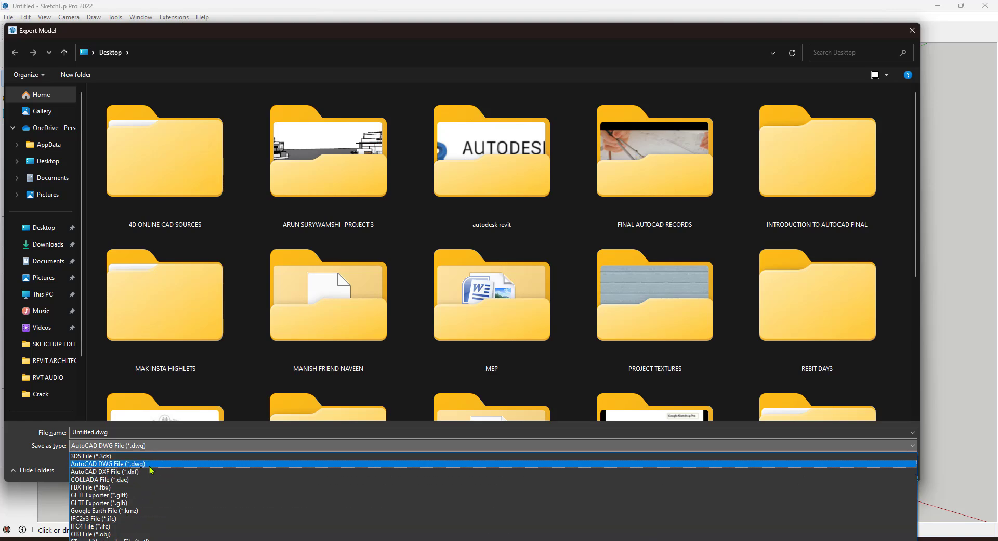
click(198, 446)
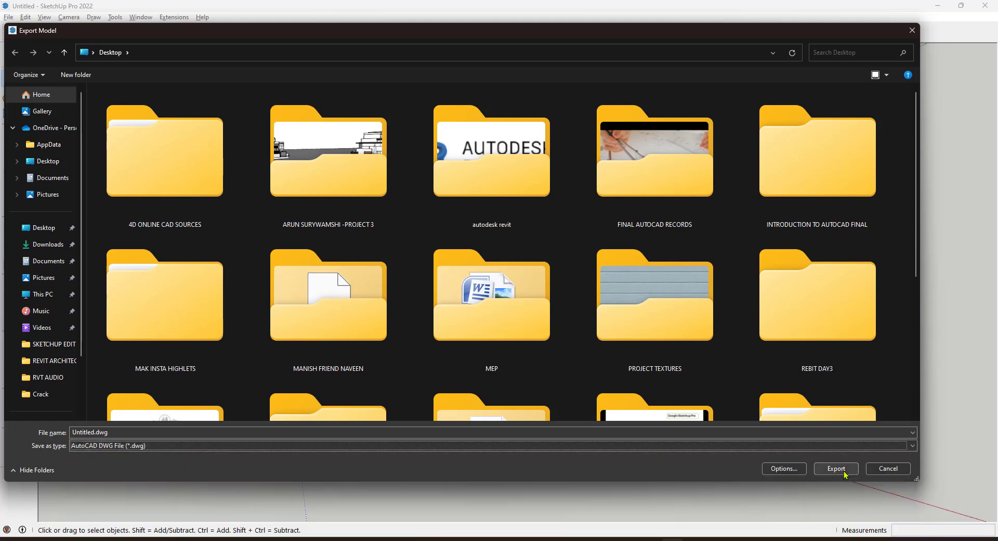
click(836, 469)
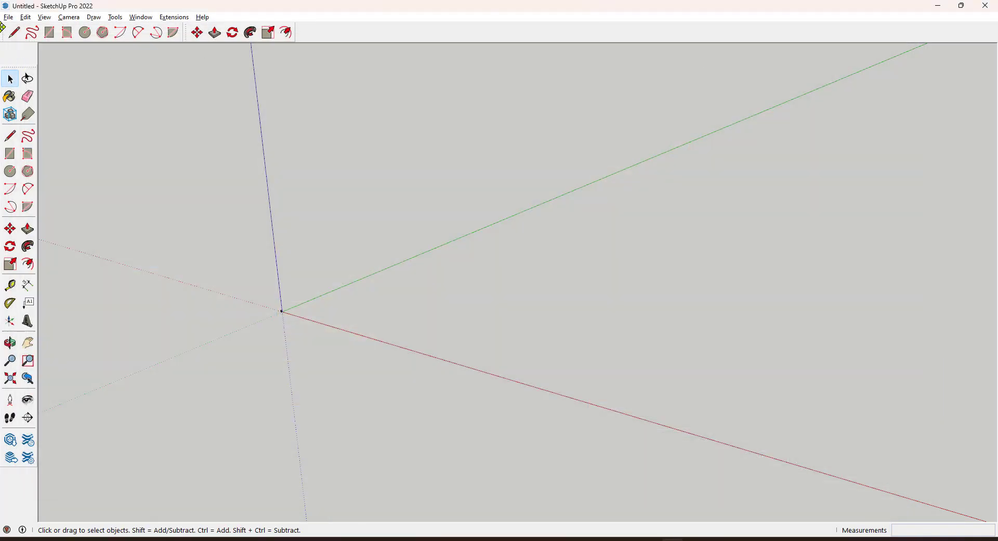
click(8, 17)
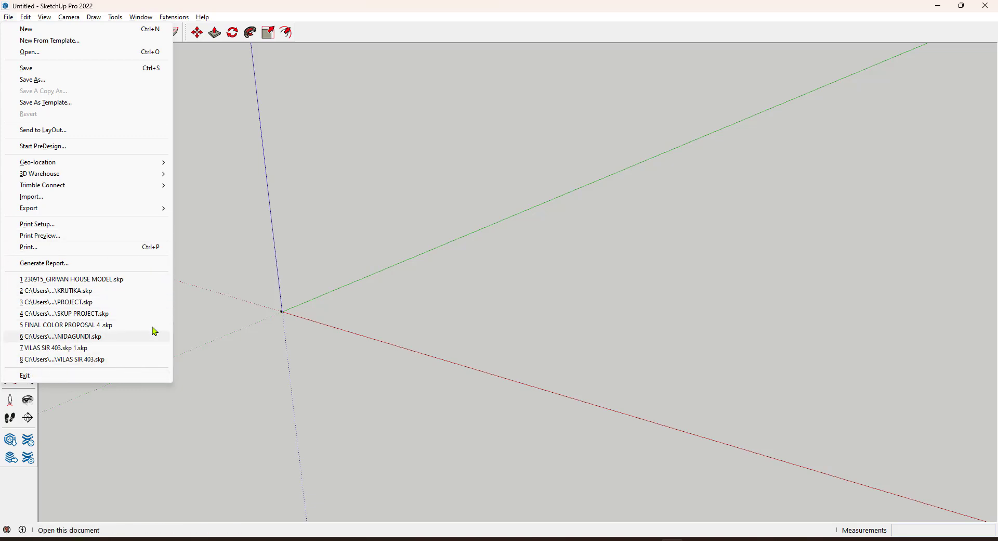
click(261, 141)
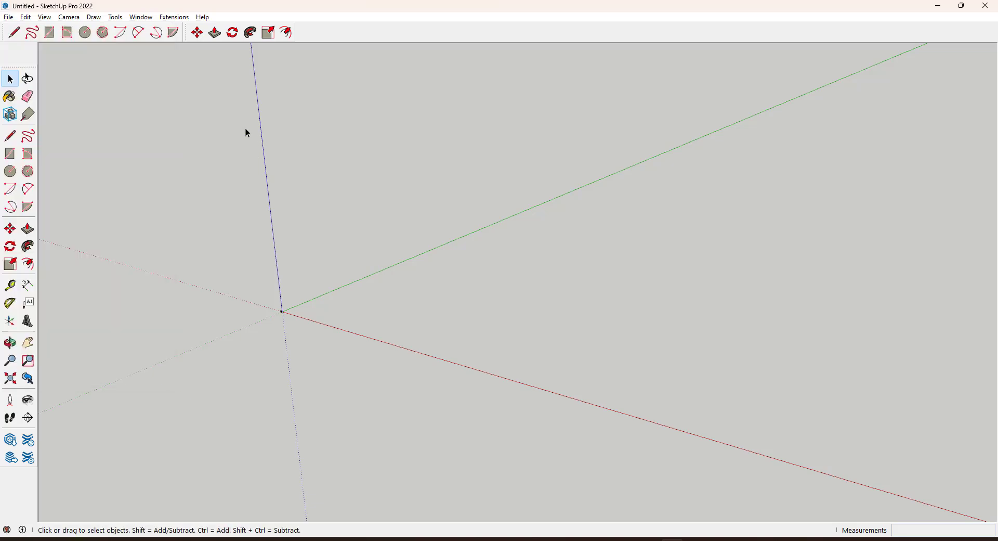
Step: Draw a rectangle on the ground just beside the origin and push/pull it up into a box
click(25, 17)
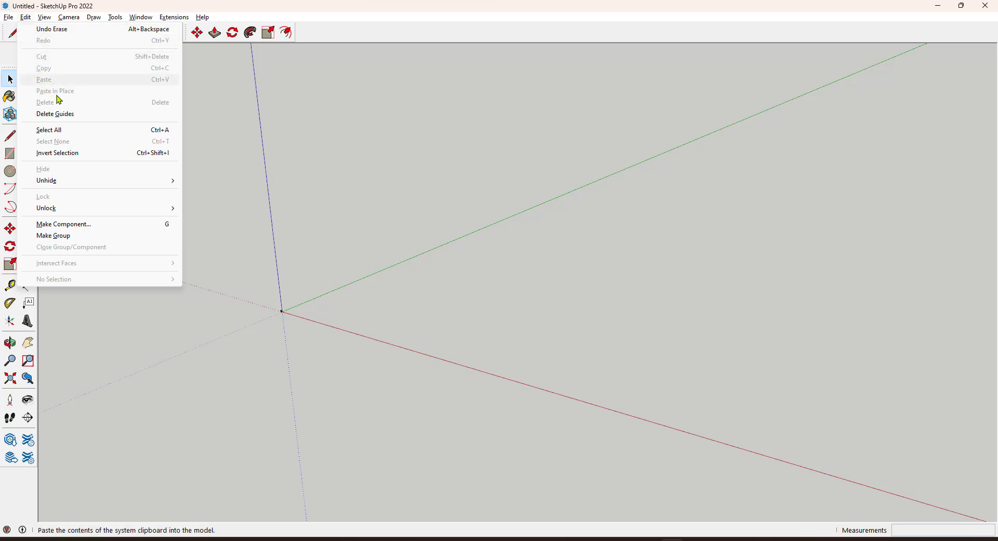
click(226, 130)
click(11, 154)
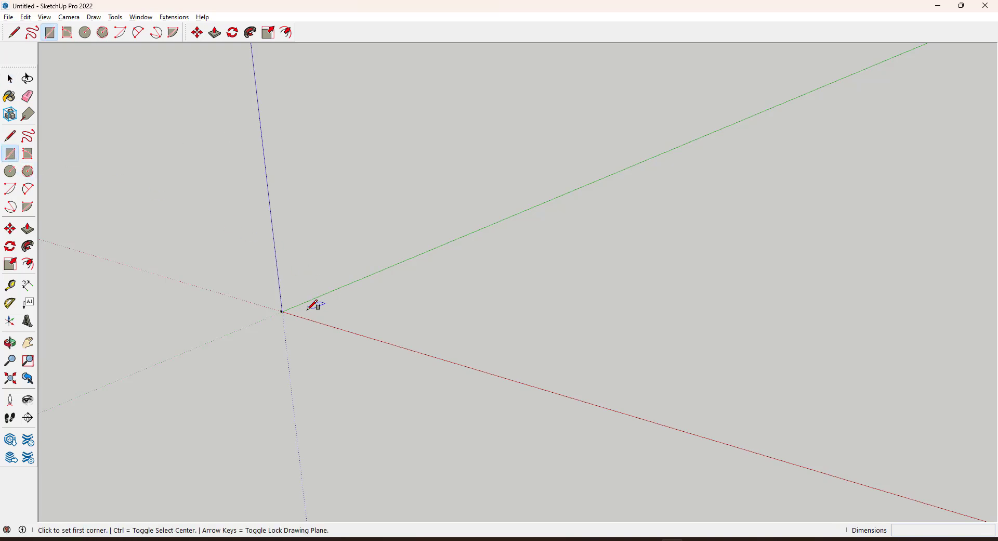
click(308, 310)
click(501, 293)
key(space)
key(p)
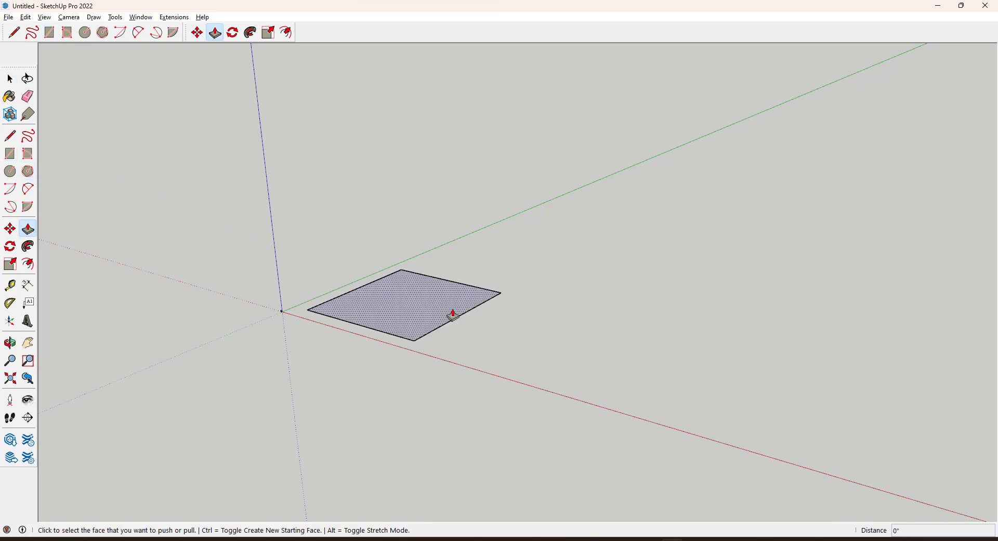
click(452, 314)
click(442, 175)
key(space)
Step: Draw a second, longer rectangle along the red axis beside the first box and push/pull it up into a box
click(9, 153)
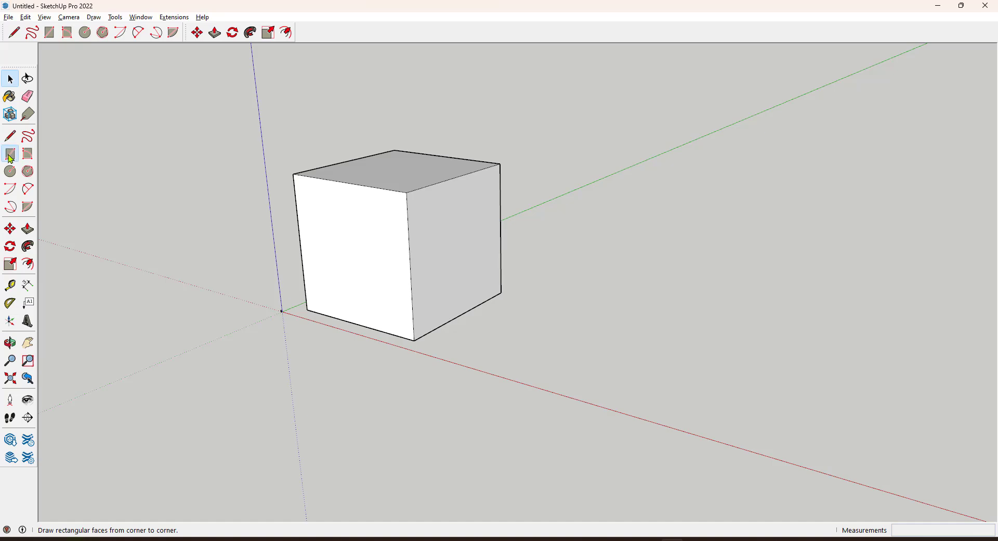
click(483, 358)
click(719, 368)
key(space)
key(p)
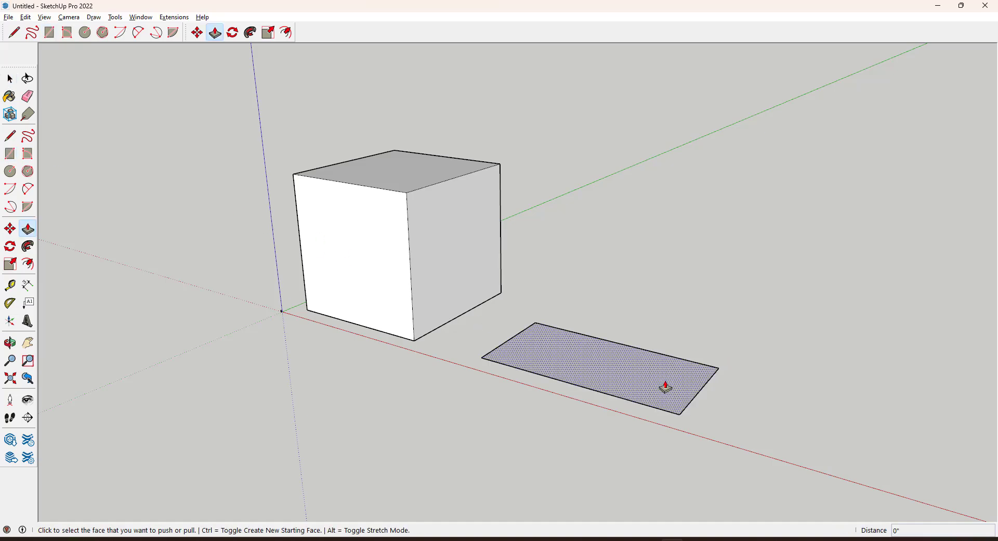
click(664, 388)
click(671, 229)
key(space)
Step: Erase one top edge from each of the two boxes so their adjoining faces open up
mouse_move(520, 281)
middle_down()
mouse_move(473, 305)
mouse_move(458, 371)
mouse_move(532, 299)
middle_up()
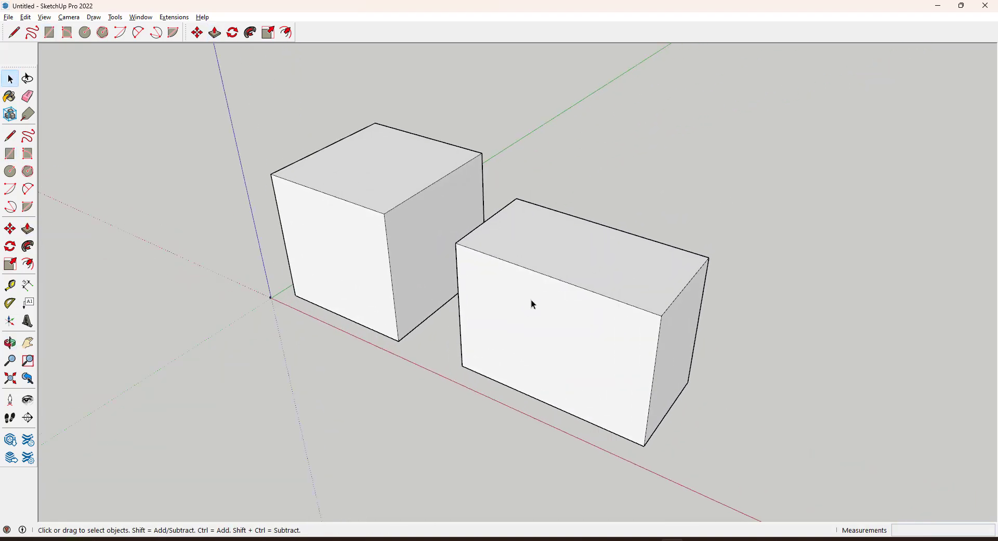
key(e)
click(538, 272)
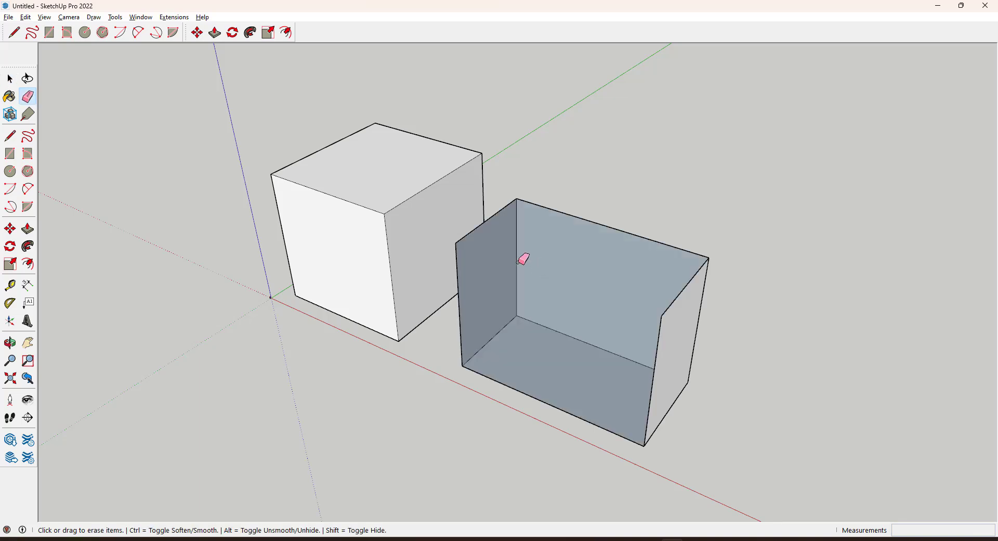
click(423, 189)
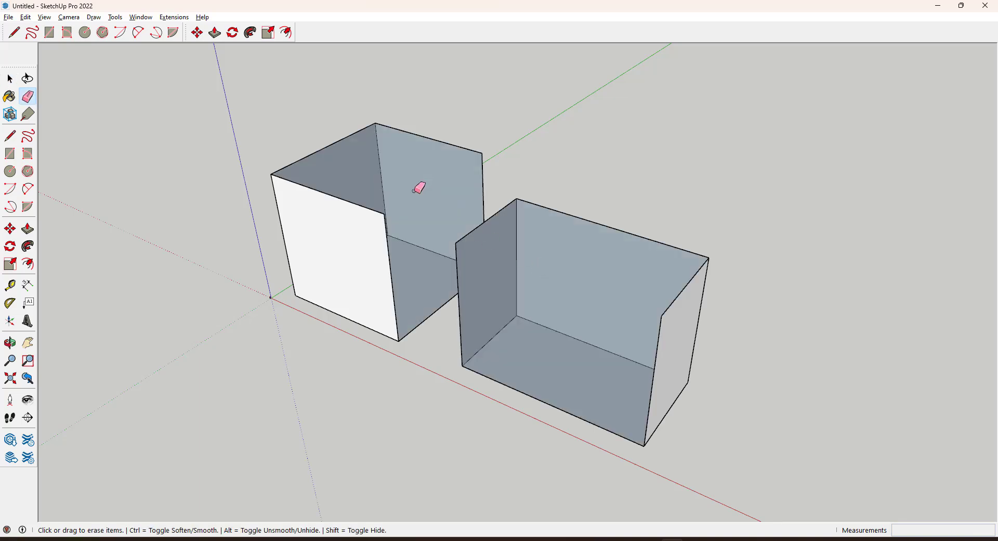
key(space)
scroll(197, 285, down, 3)
scroll(463, 250, up, 2)
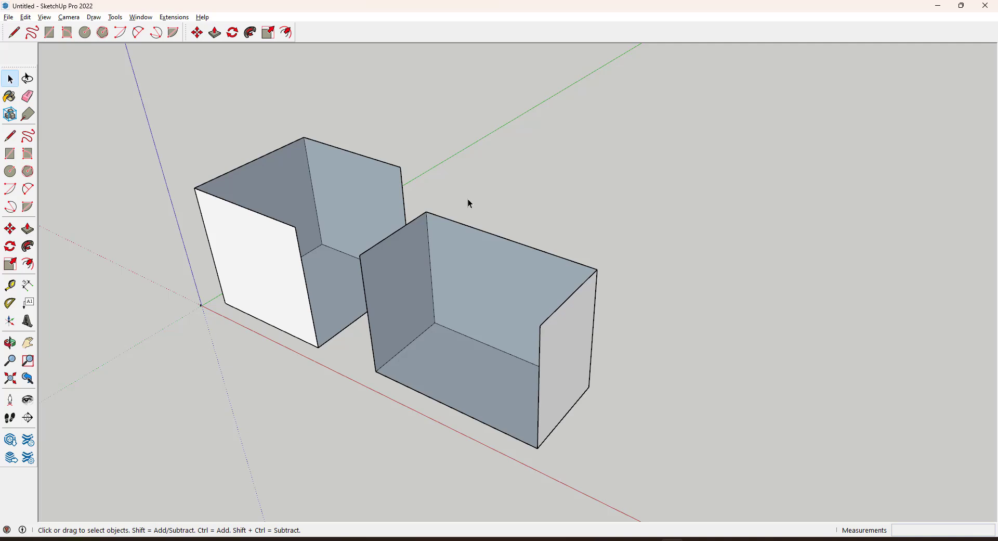
Step: Undo both edge erasures and redo them
key(ctrl+z)
key(ctrl+z)
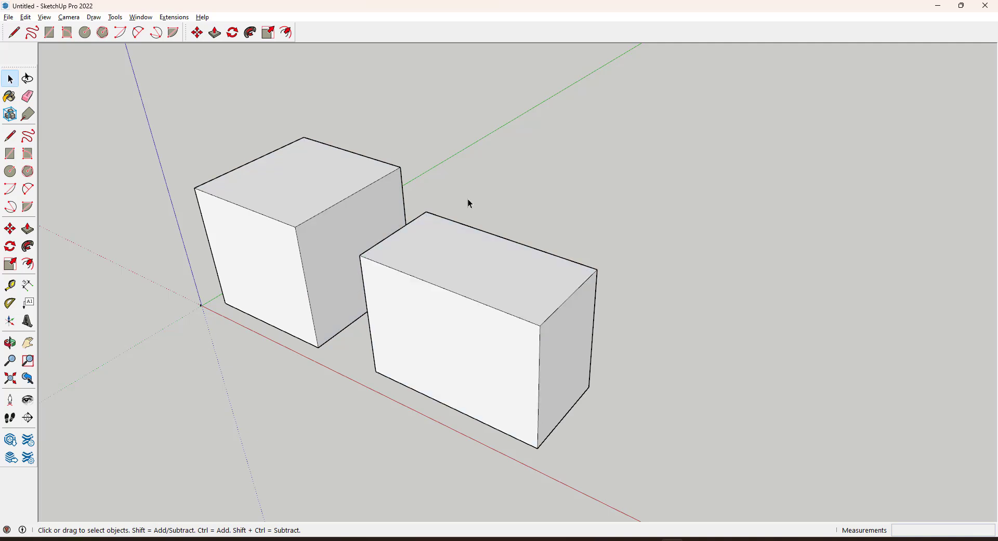
key(ctrl+y)
key(ctrl+y)
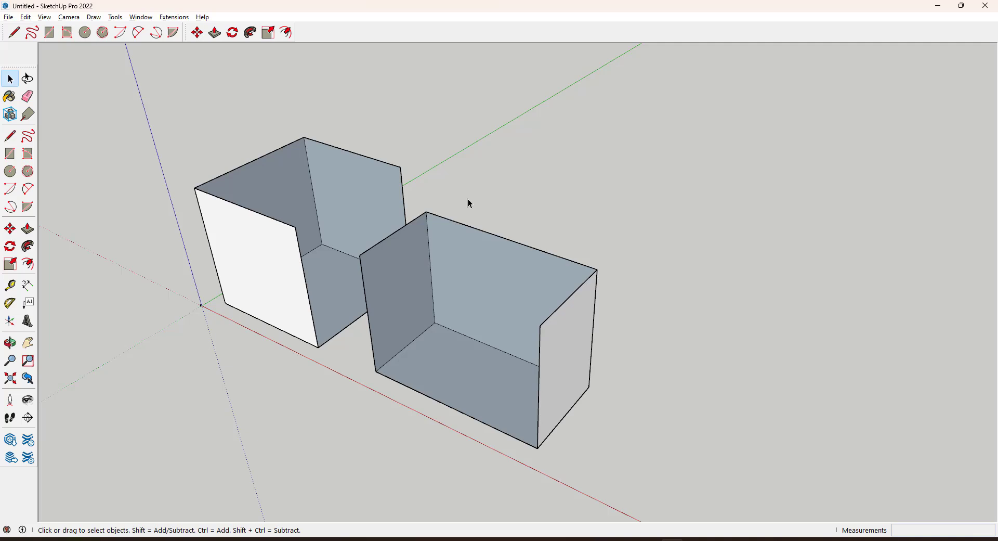
Step: Undo the two edge erasures one after the other, restoring both boxes
click(25, 17)
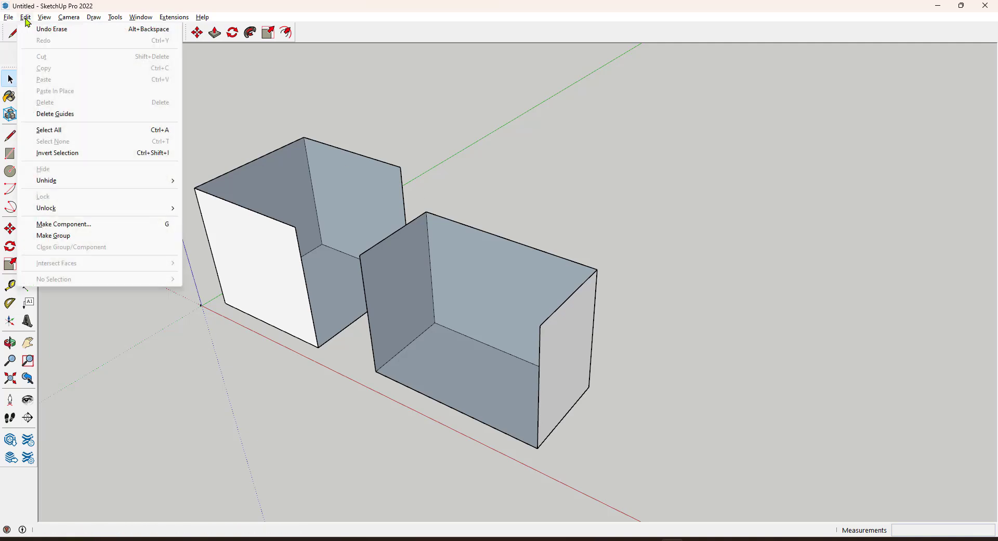
click(49, 31)
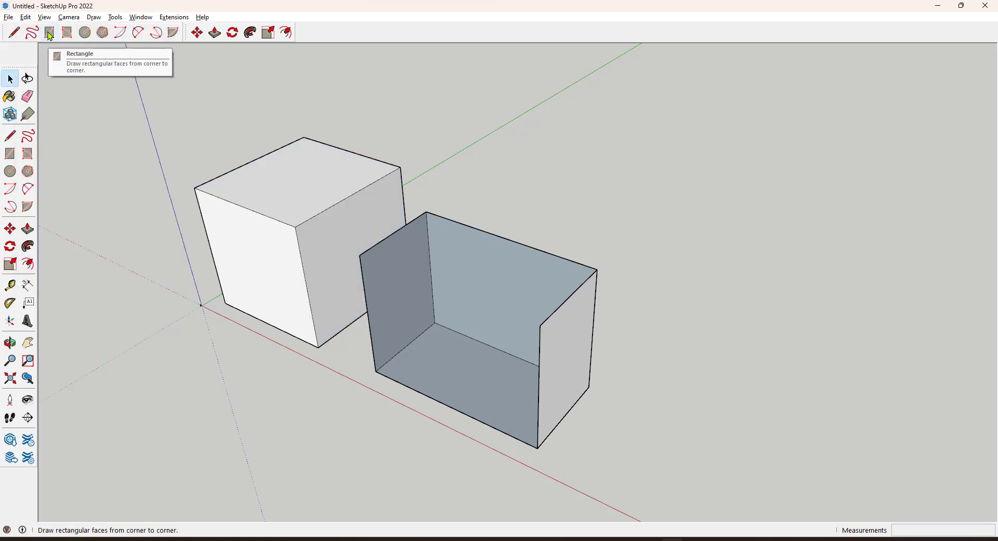
click(25, 17)
click(45, 31)
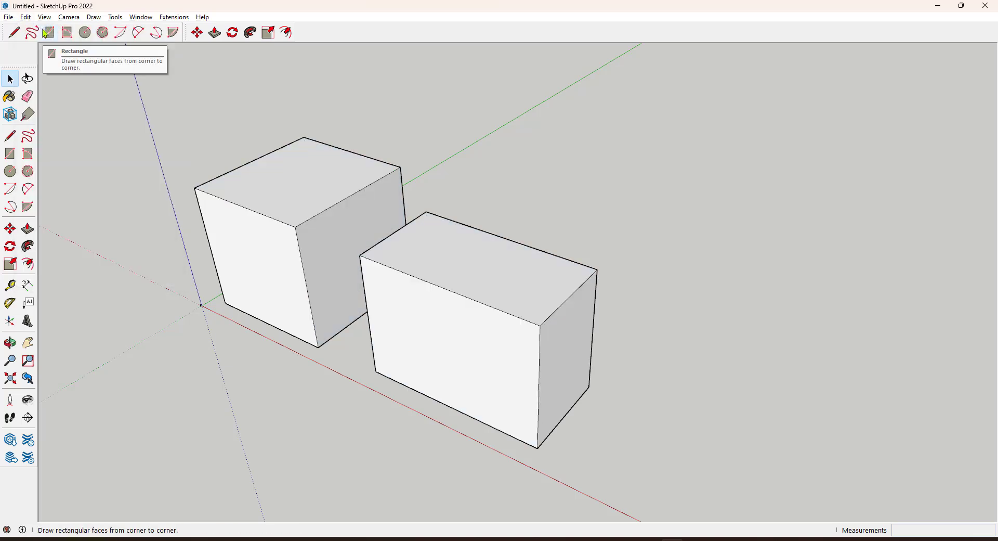
Step: Redo the two edge erasures one at a time and undo both of them again
click(25, 17)
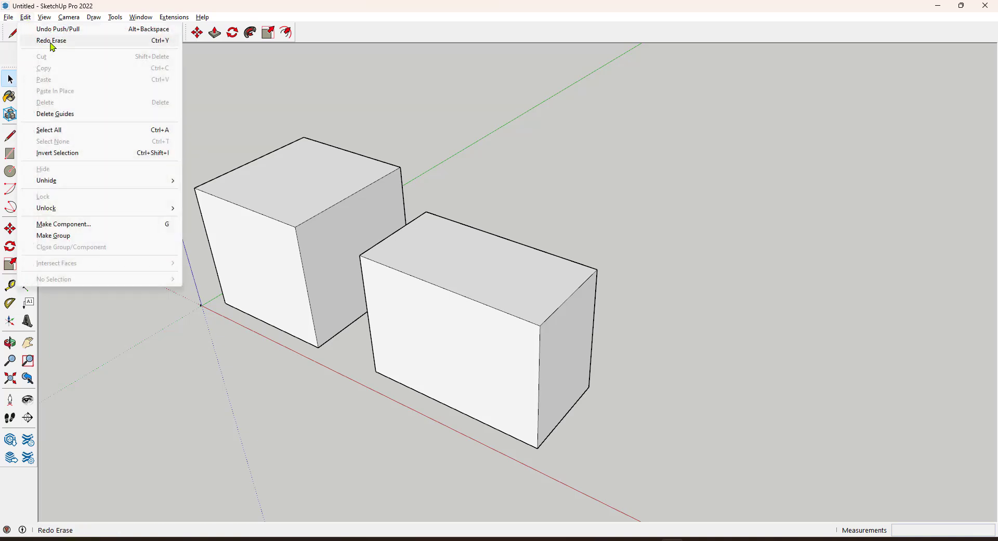
click(53, 46)
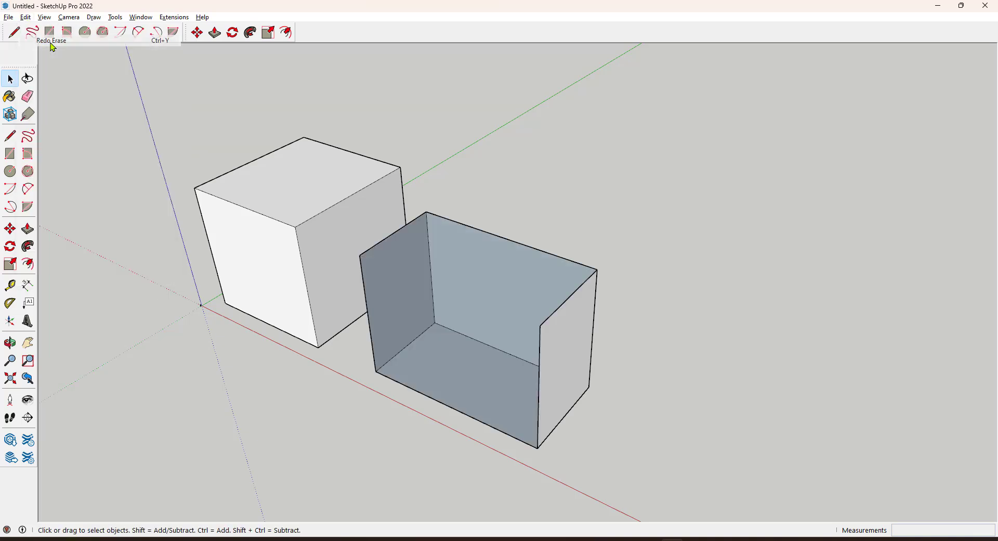
click(25, 17)
click(42, 41)
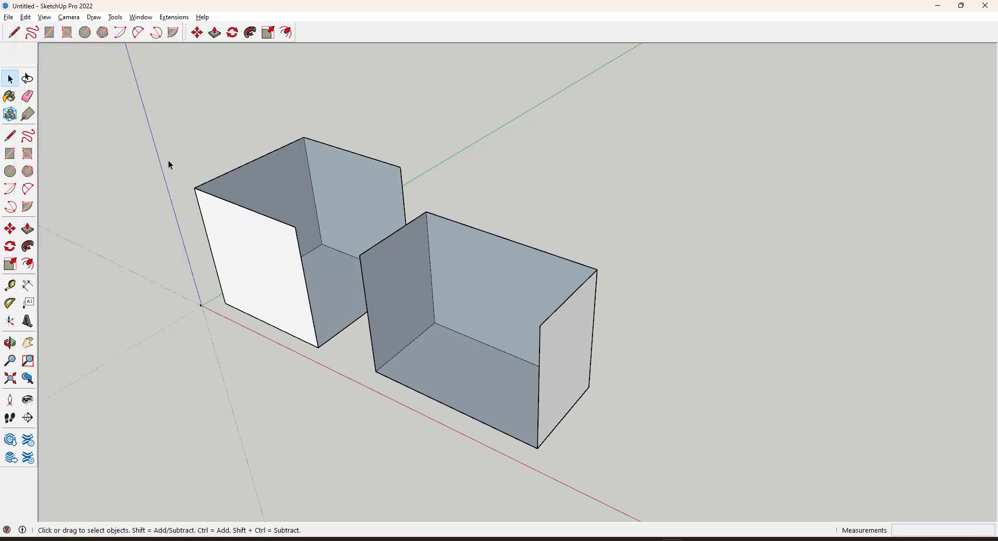
key(ctrl+z)
key(ctrl+z)
Step: Select all connected geometry of the box nearest the origin and cut it to the clipboard
triple_click(291, 249)
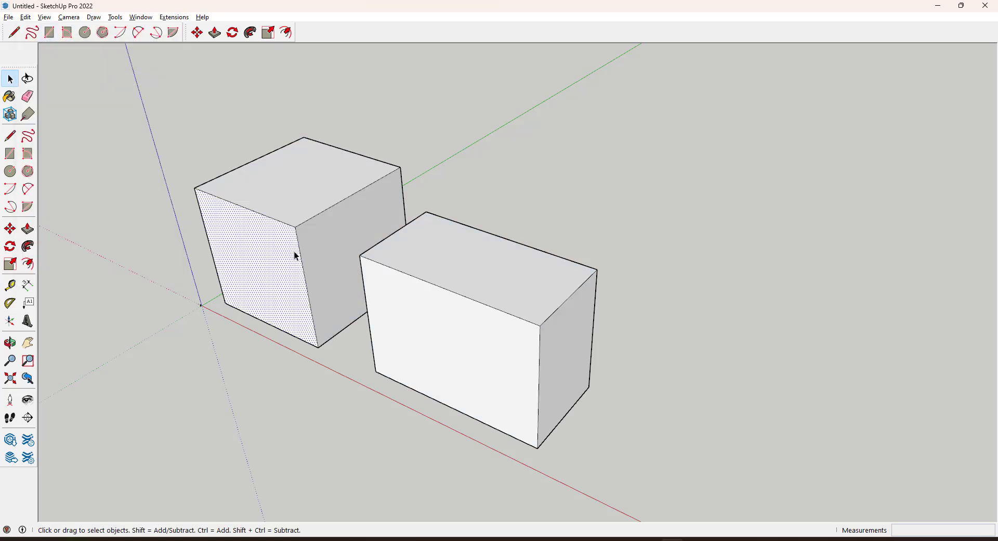
click(25, 17)
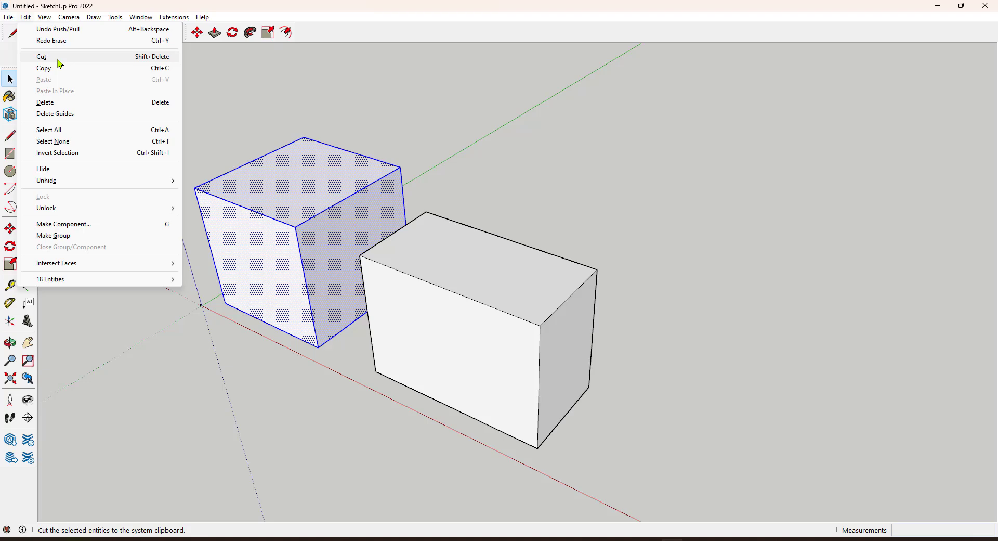
click(60, 57)
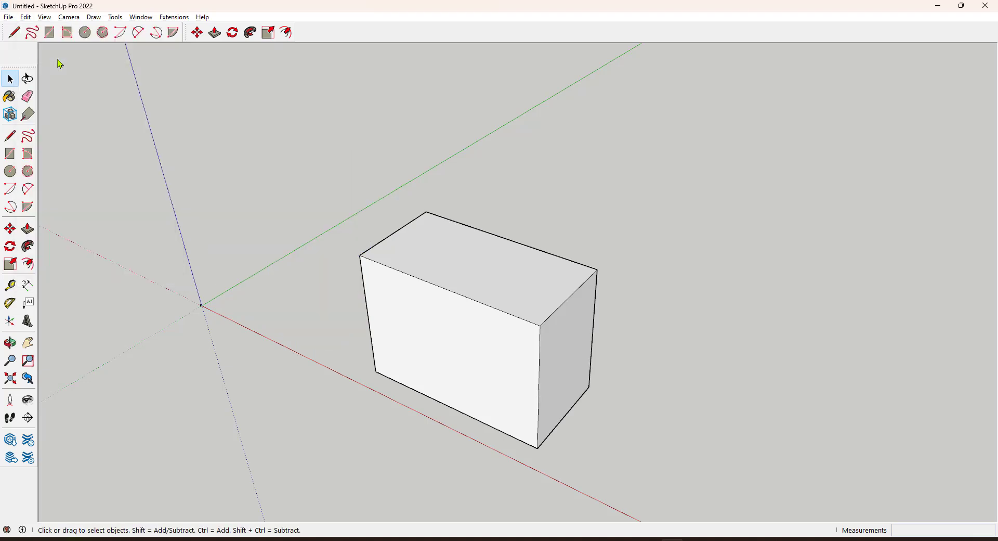
Step: Paste the cut box onto the ground on the far side of the remaining box, farther along the red axis
click(24, 17)
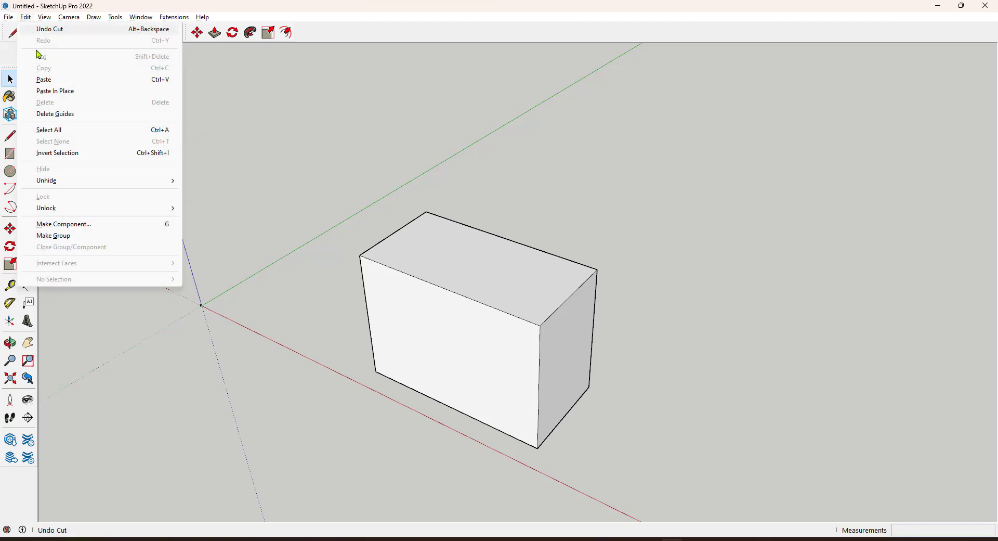
click(50, 81)
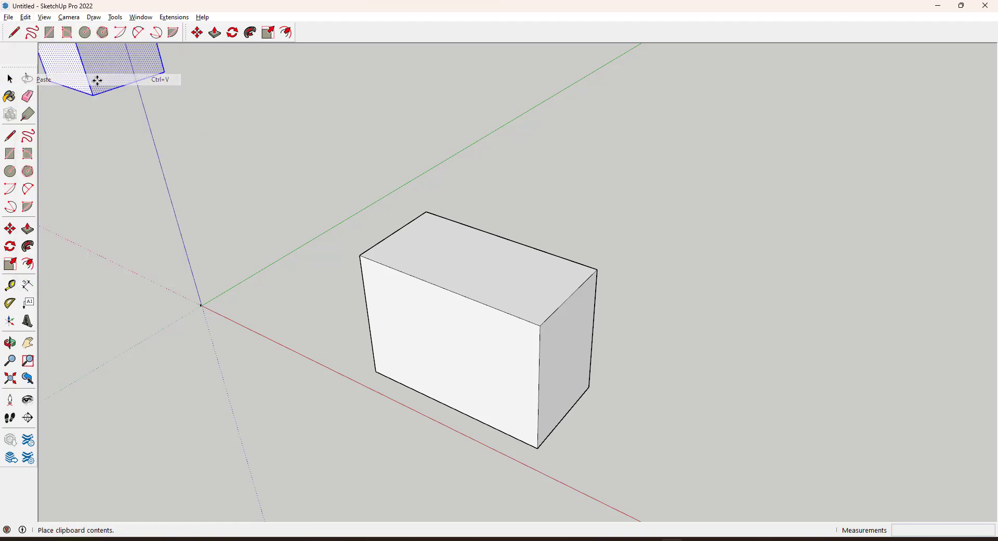
scroll(172, 103, down, 1)
scroll(172, 103, down, 1)
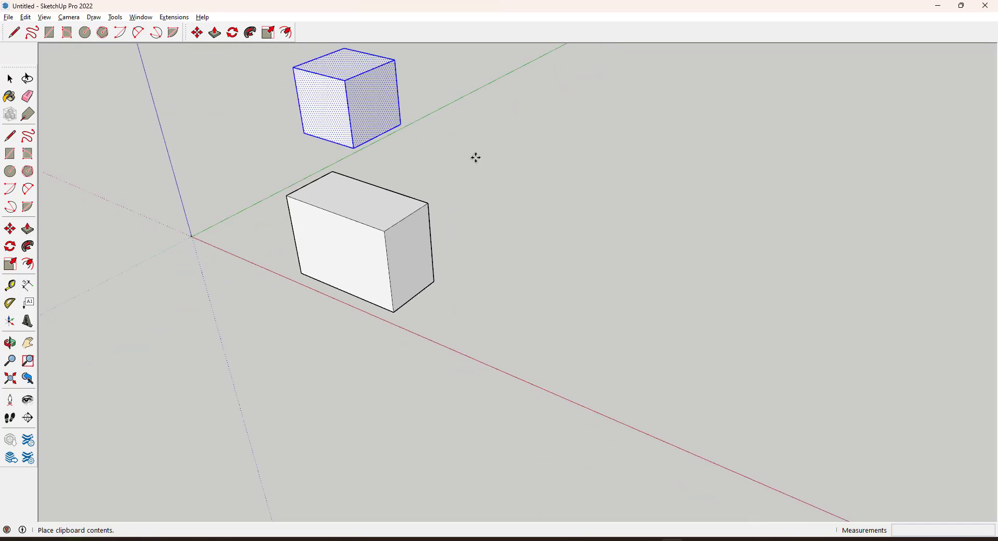
click(484, 336)
Step: Copy the selected box to the clipboard and place a Move copy of it farther along the red axis
key(m)
scroll(604, 333, up, 1)
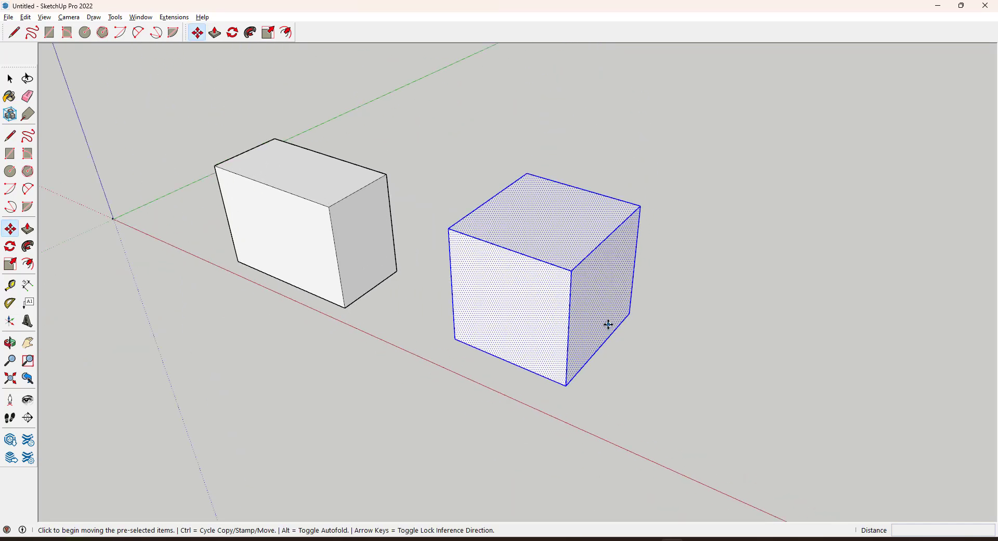
click(25, 19)
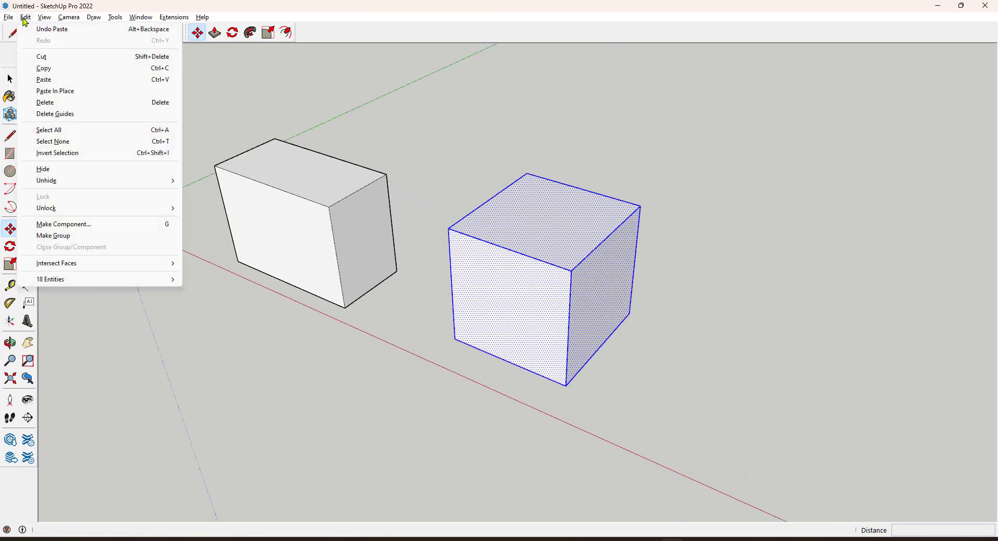
click(65, 73)
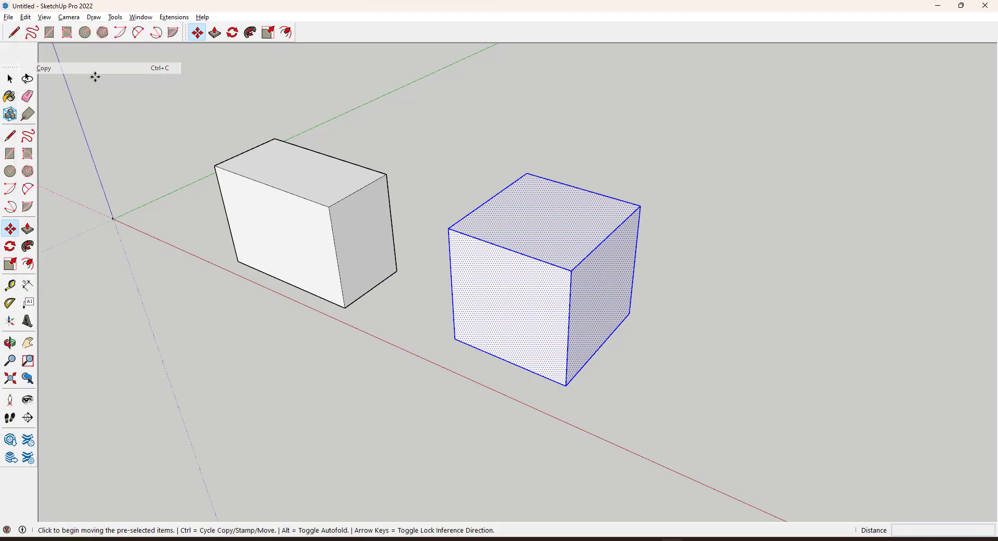
click(455, 339)
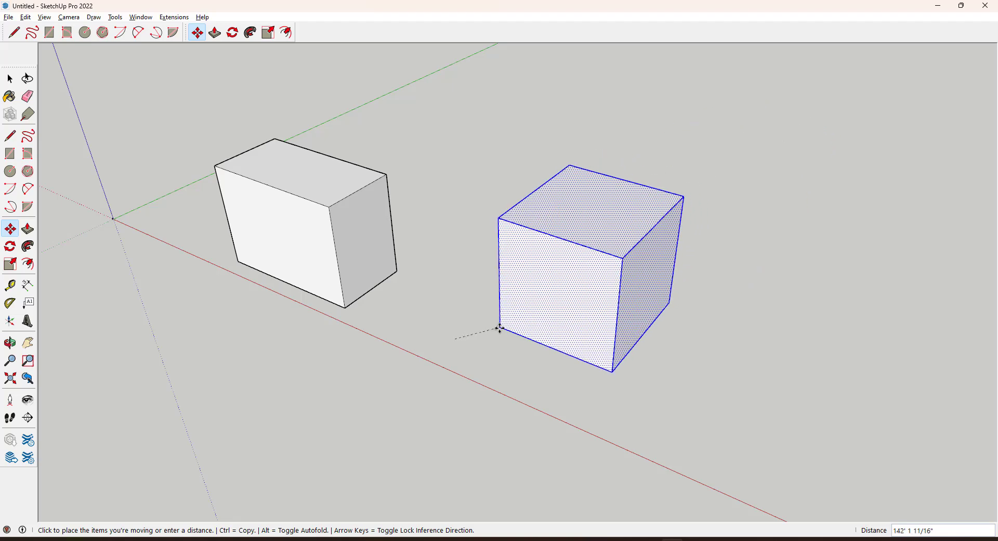
key(ctrl)
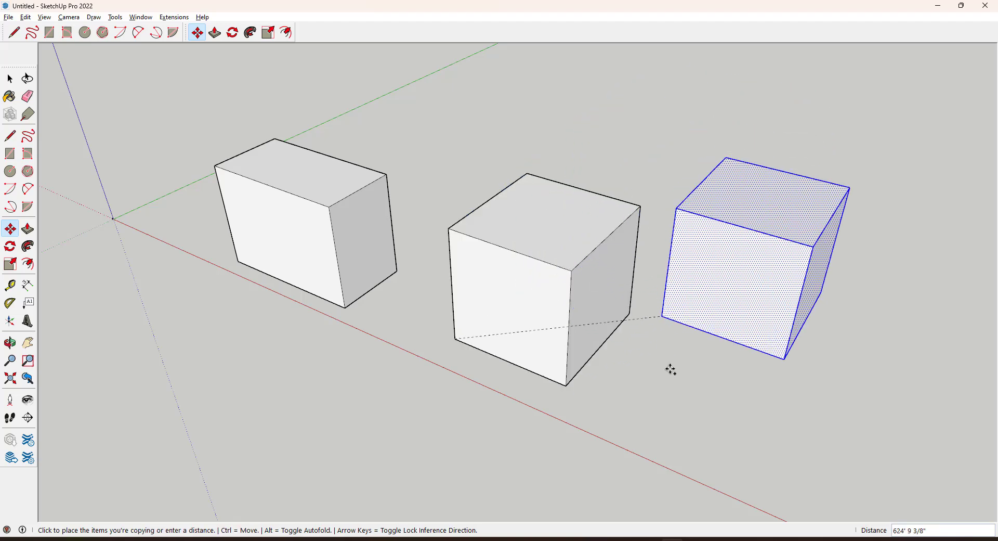
click(639, 408)
key(space)
scroll(252, 276, down, 2)
scroll(610, 308, up, 1)
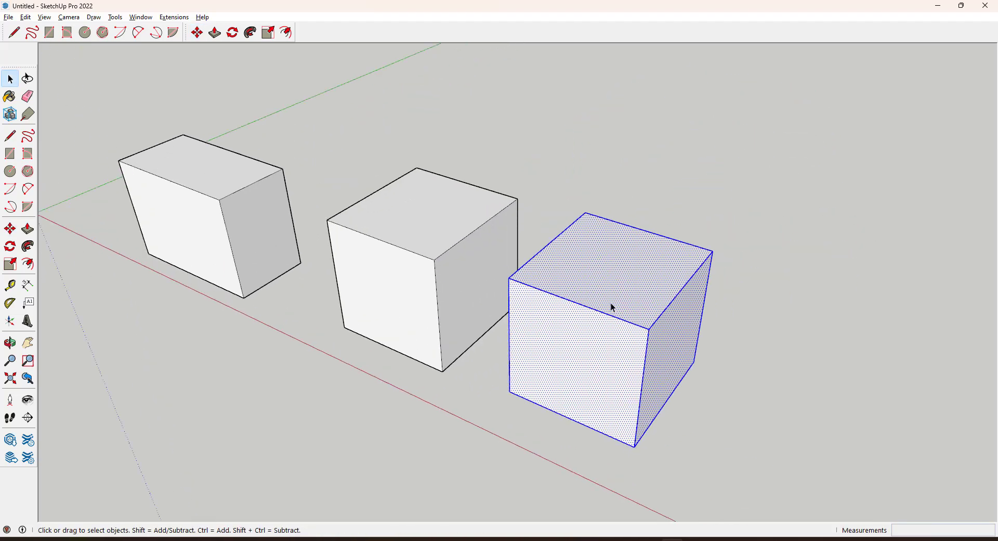
Step: Paste another copy of the box onto the ground behind the row of boxes
click(26, 17)
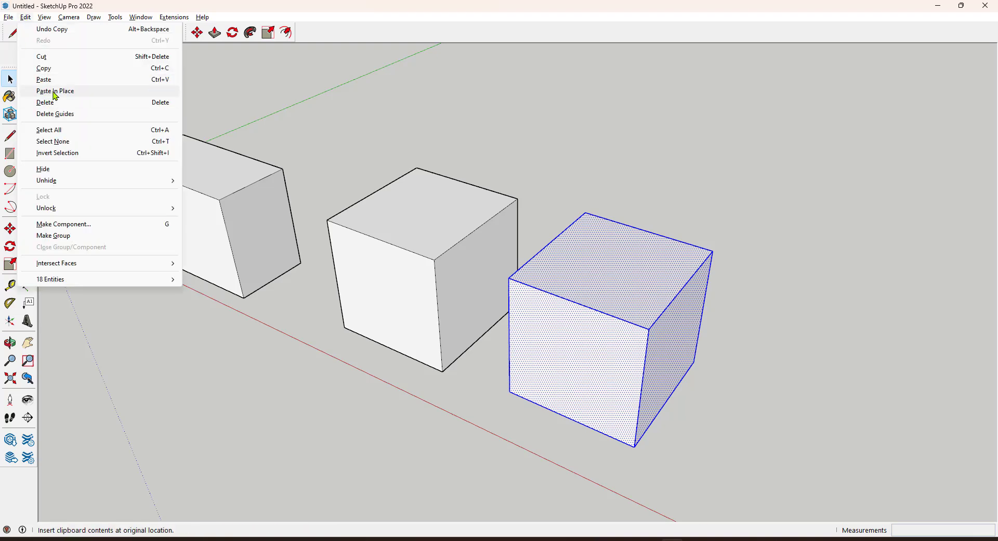
click(55, 79)
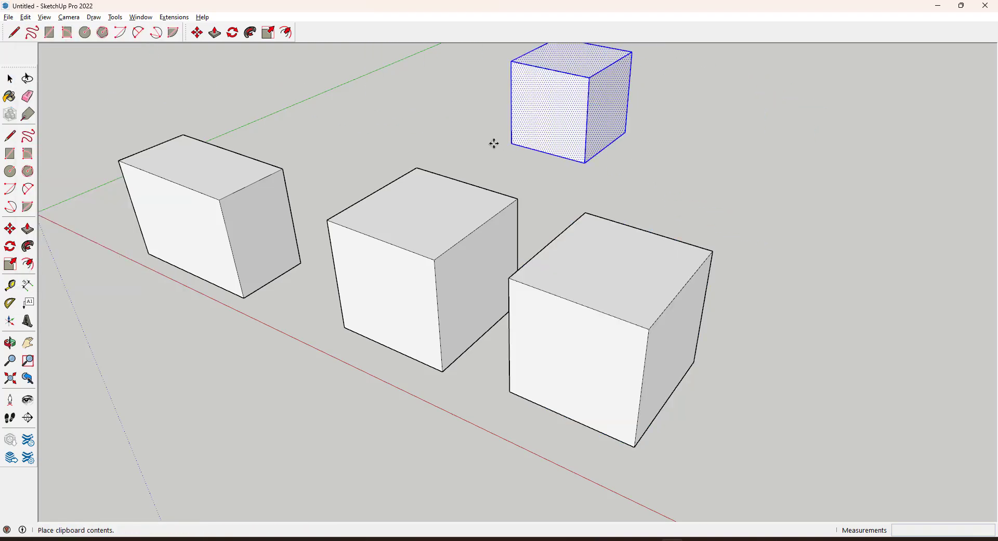
click(567, 174)
key(space)
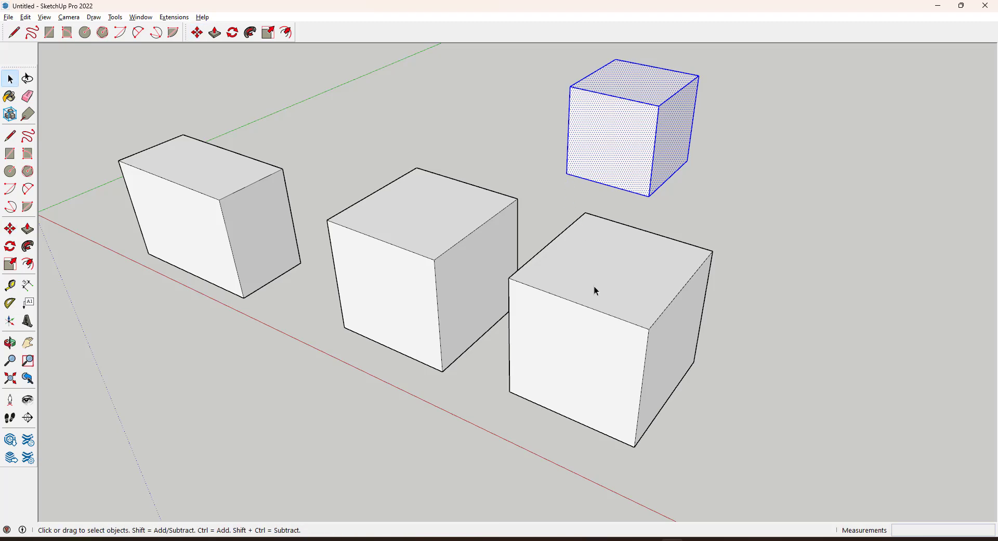
Step: Paste the copied box in place so it lands exactly on its original position in the middle of the row
click(26, 17)
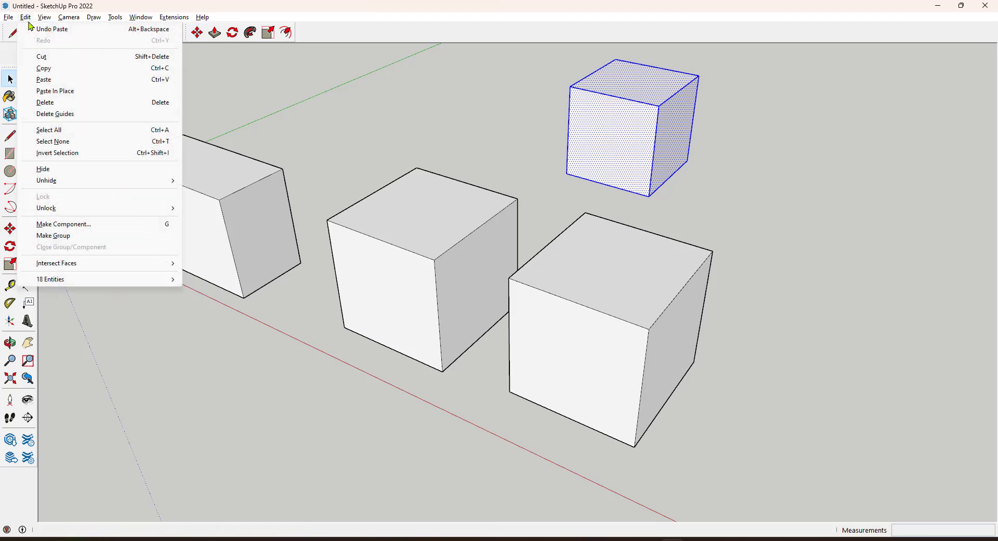
click(57, 92)
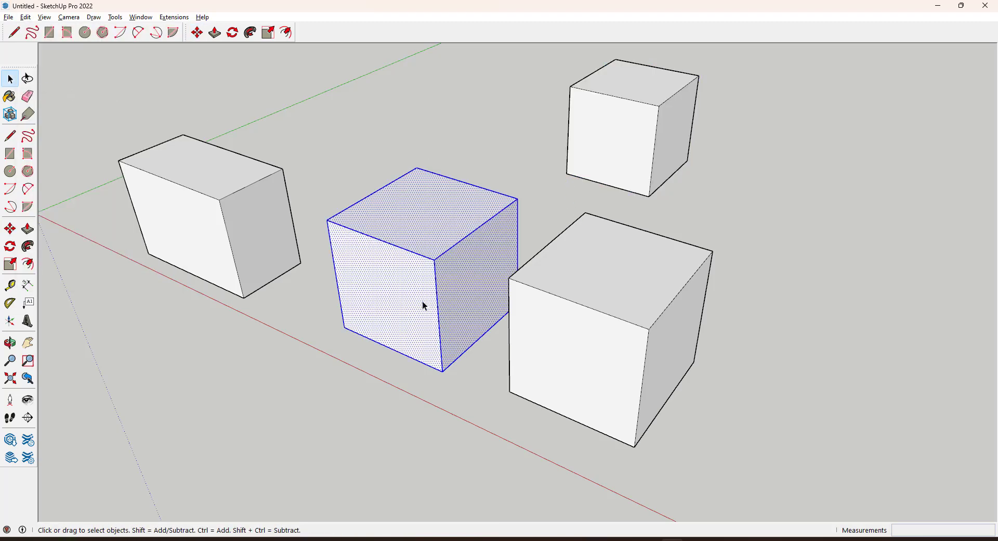
key(m)
click(442, 370)
key(ctrl)
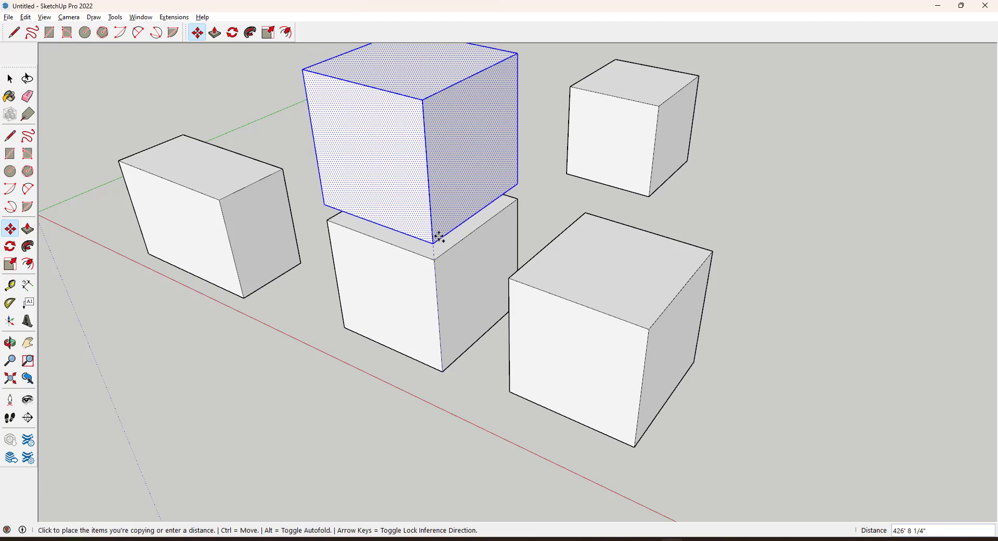
key(space)
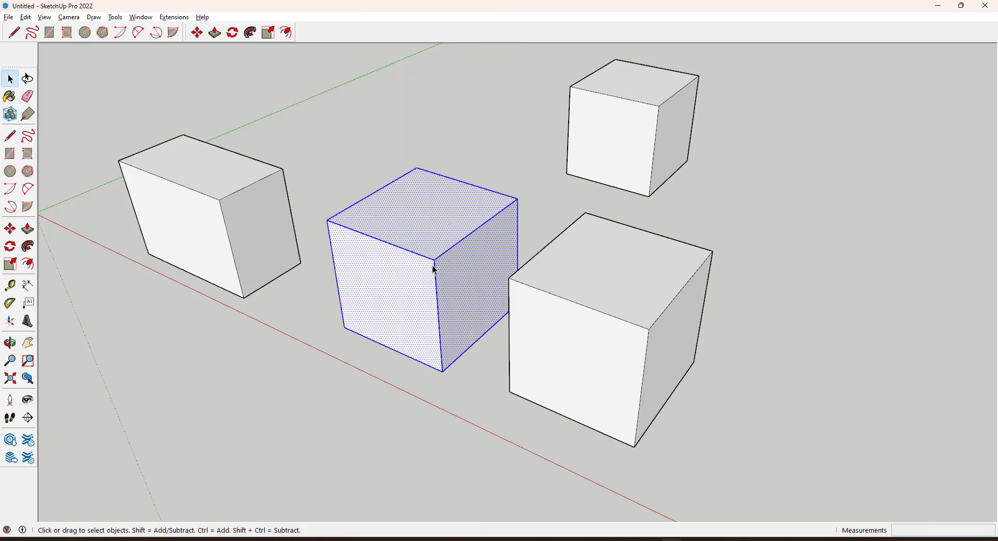
Step: Delete the selected middle box
key(Delete)
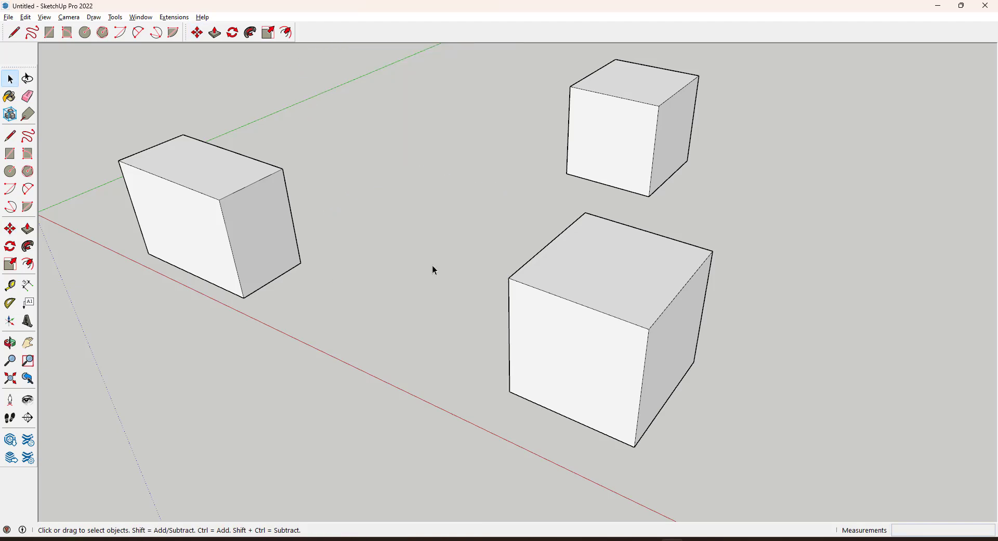
Step: Select everything in the model, then clear the selection by picking empty space
click(26, 17)
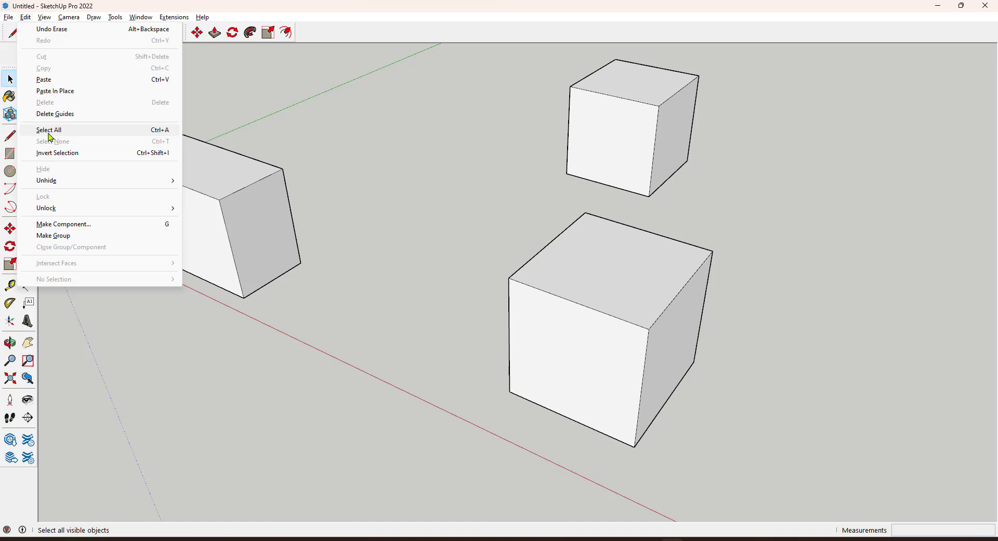
click(407, 233)
key(ctrl+a)
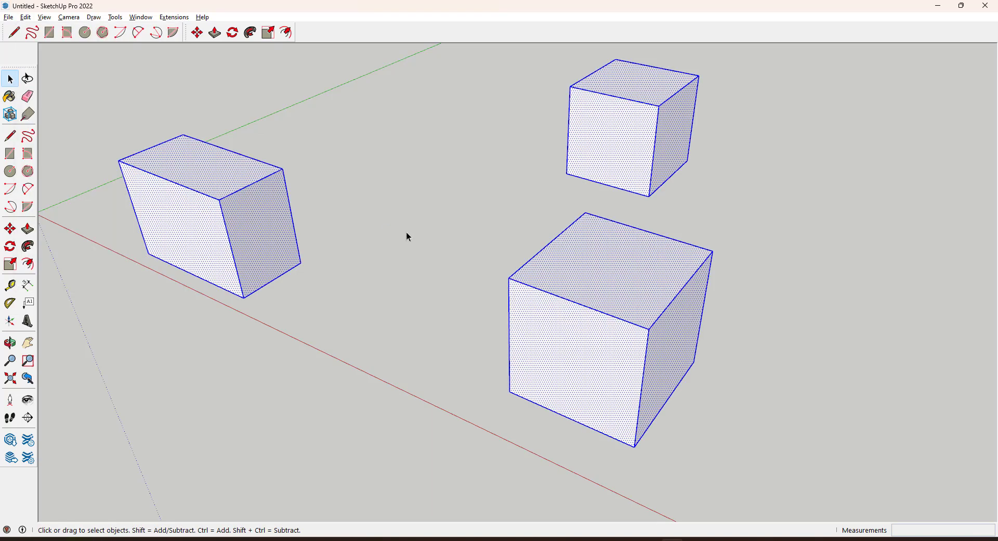
mouse_move(407, 232)
middle_down()
mouse_move(395, 330)
mouse_move(413, 217)
middle_up()
click(413, 217)
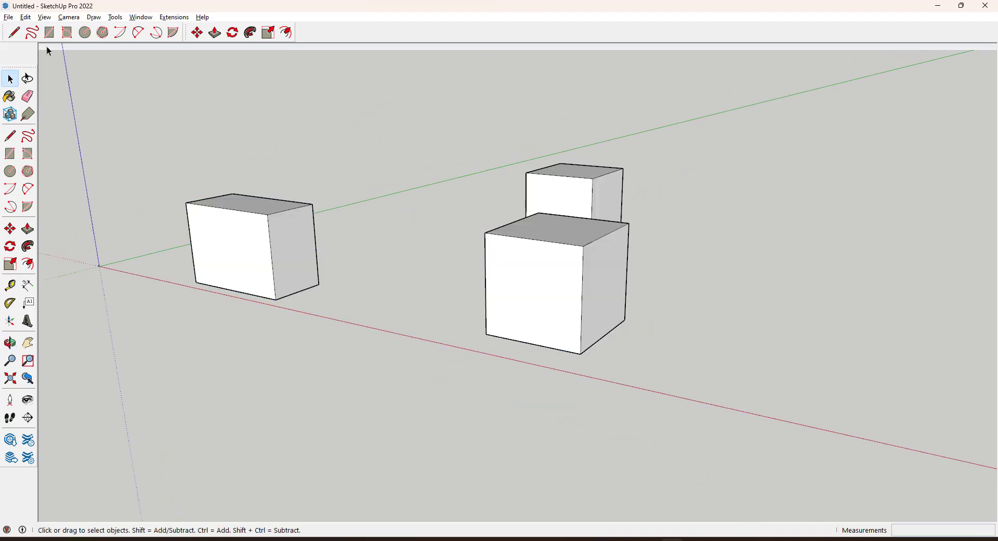
Step: Place two Tape Measure guides across the front face of the box nearest the origin: a vertical one about 143' 9 1/2" from its side edge, and a horizontal one
click(25, 17)
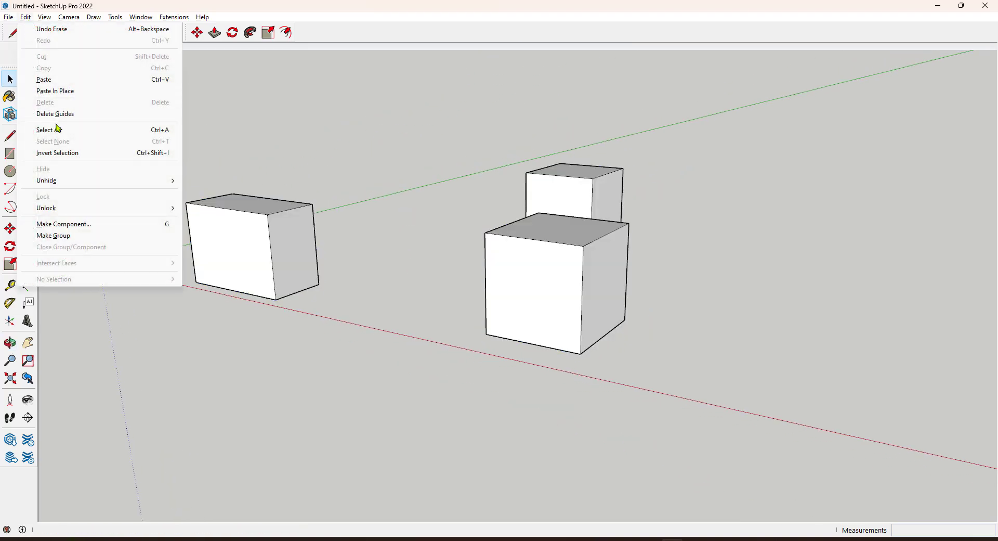
middle_drag(330, 118, 361, 225)
scroll(416, 285, down, 2)
scroll(351, 250, up, 5)
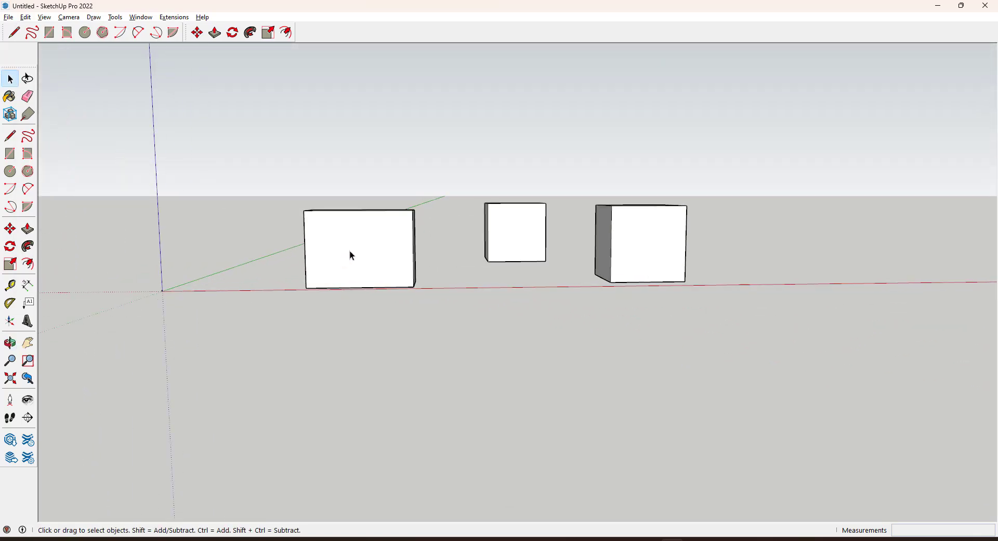
click(11, 286)
scroll(294, 236, up, 2)
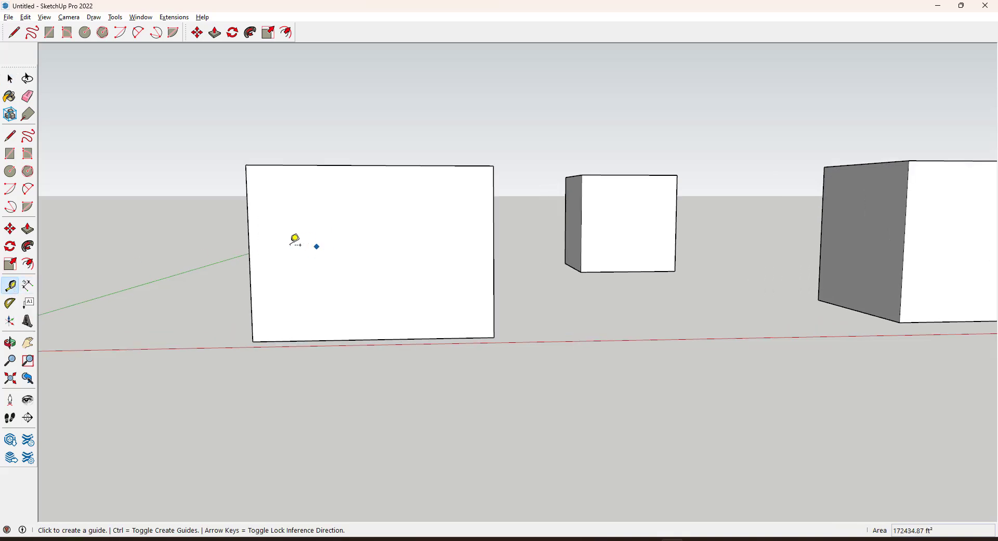
click(250, 254)
click(327, 245)
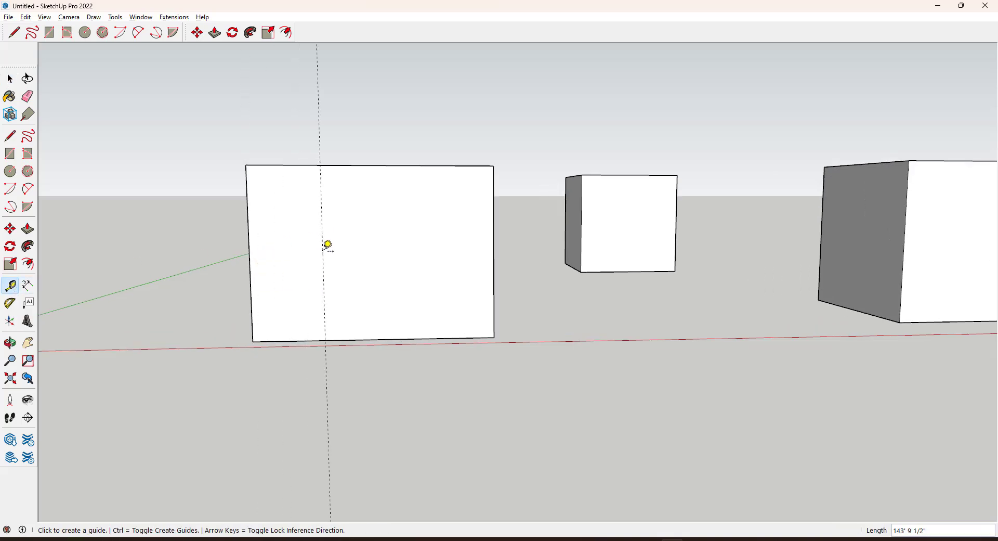
click(382, 164)
key(space)
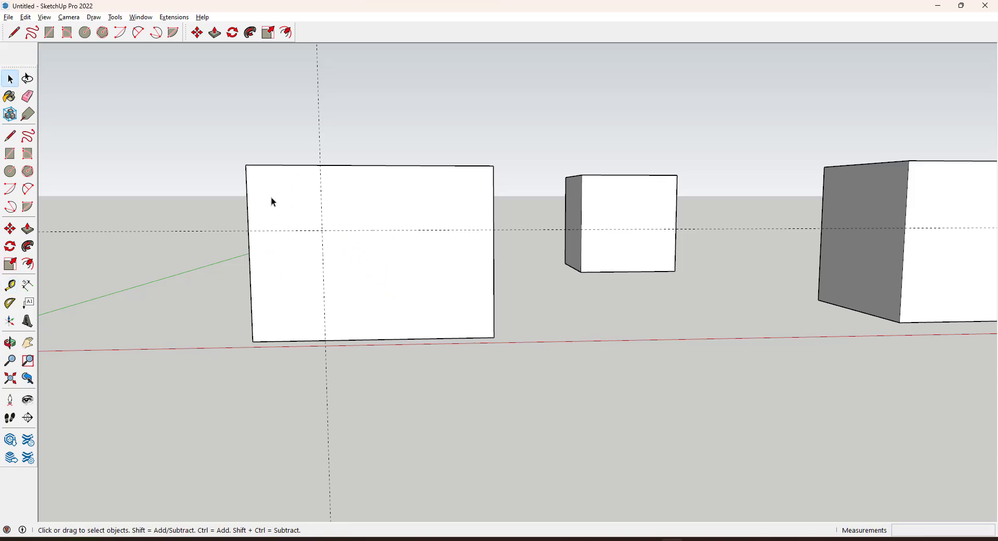
Step: Delete all guides from the model at once
click(25, 17)
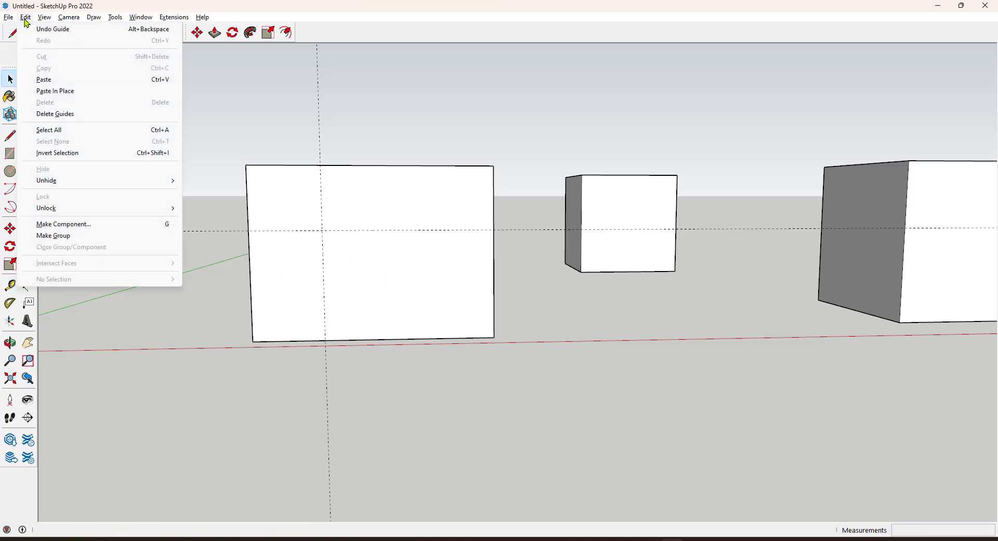
click(66, 117)
Step: Select the whole box nearest the origin, invert the selection to the other two boxes, and clear it with Select None
middle_drag(121, 148, 558, 317)
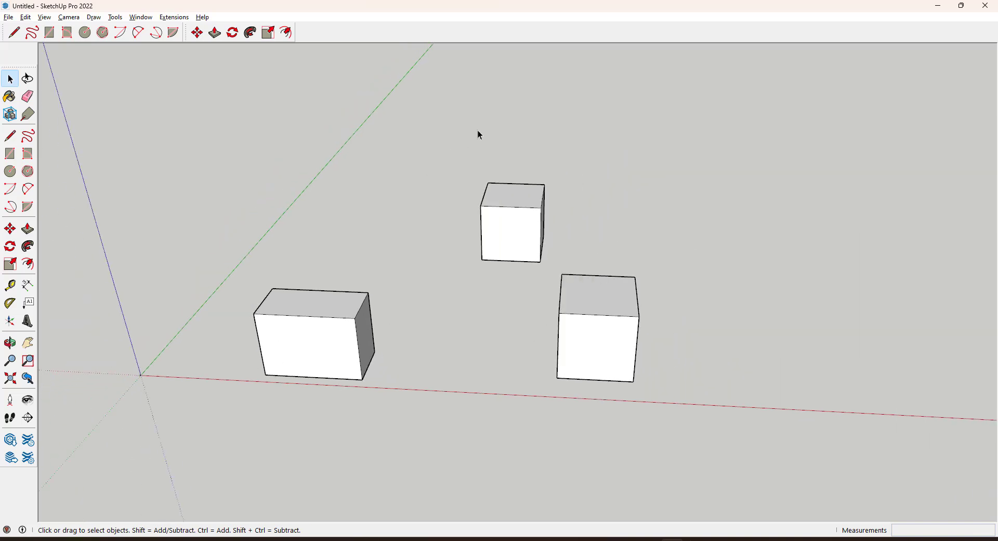
triple_click(350, 341)
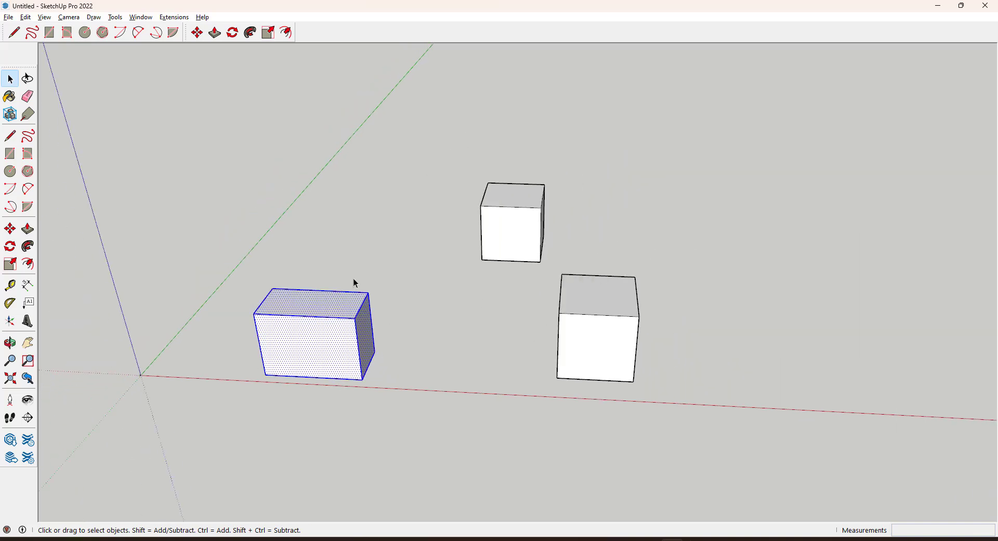
click(26, 17)
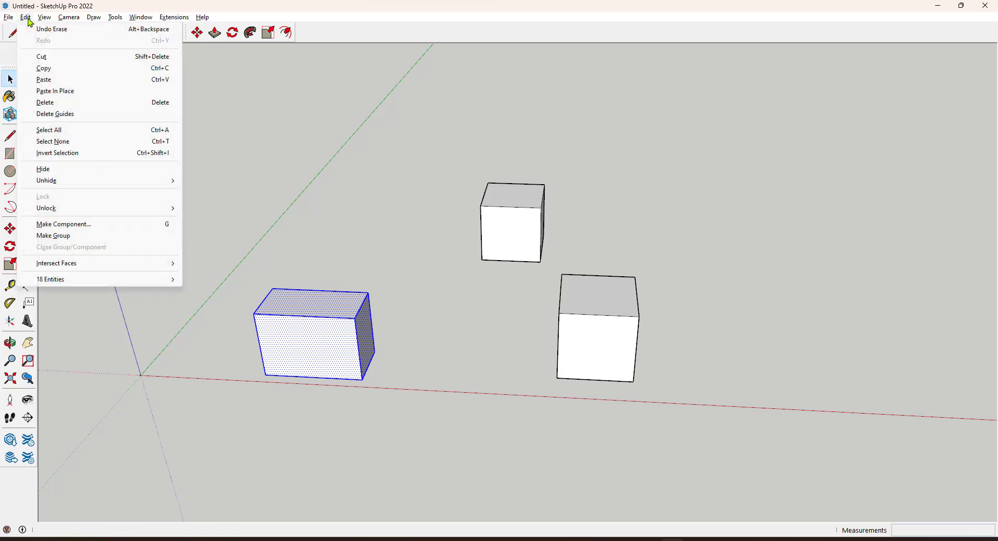
click(66, 155)
click(26, 17)
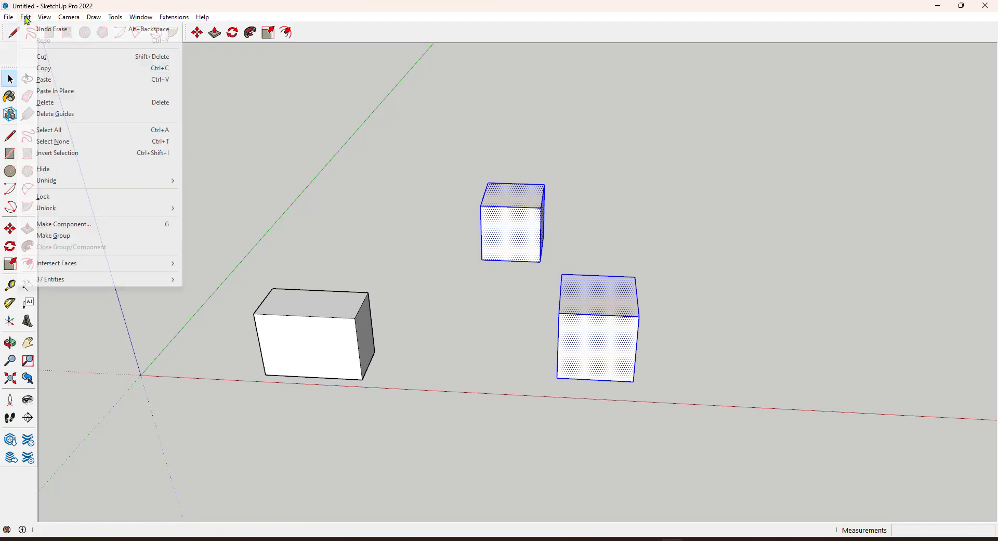
click(60, 141)
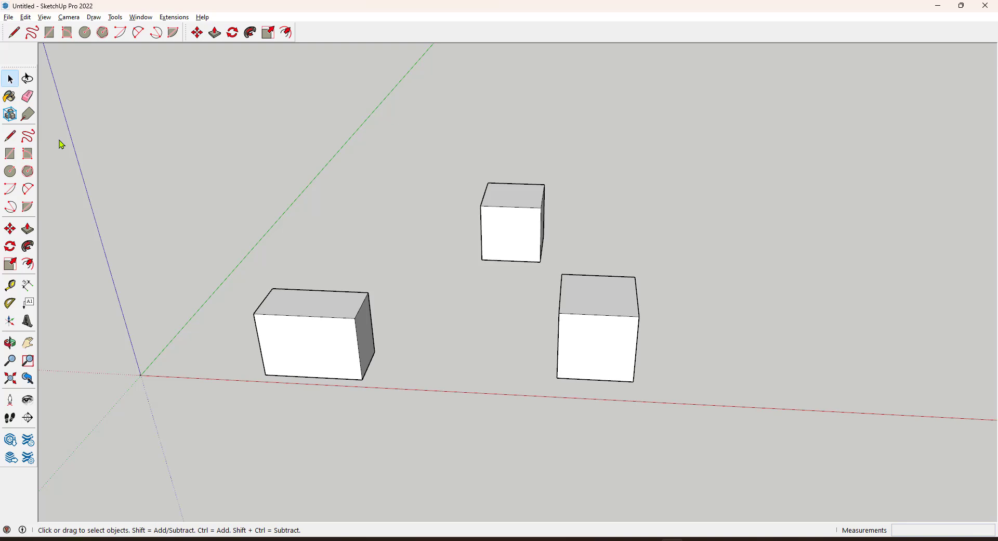
Step: Select all connected geometry of the rear box and hide it
click(25, 17)
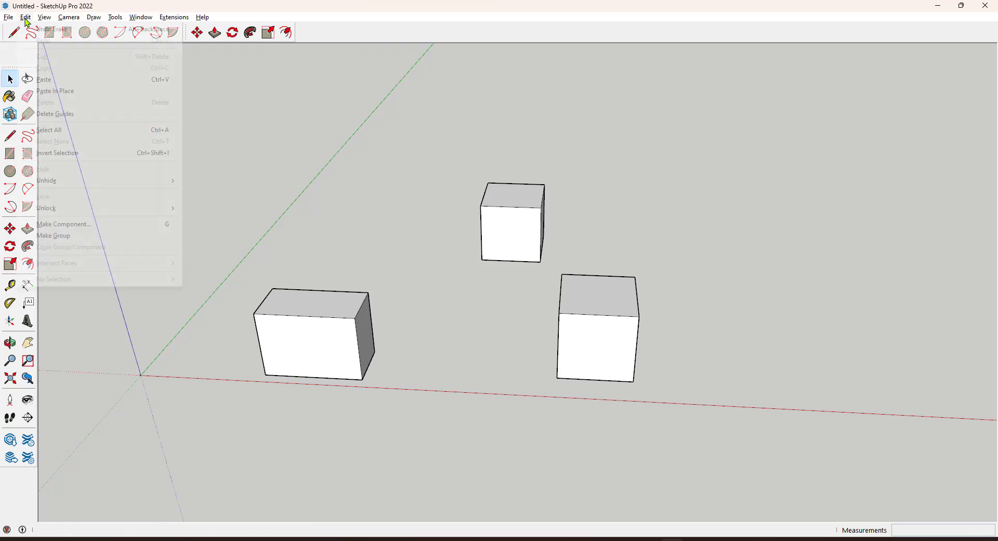
mouse_move(62, 182)
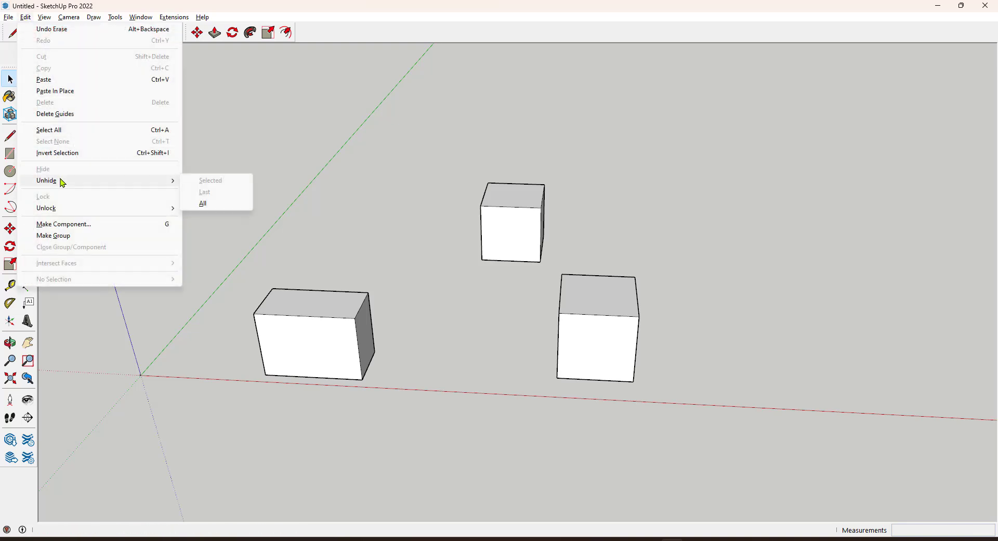
click(499, 232)
triple_click(499, 232)
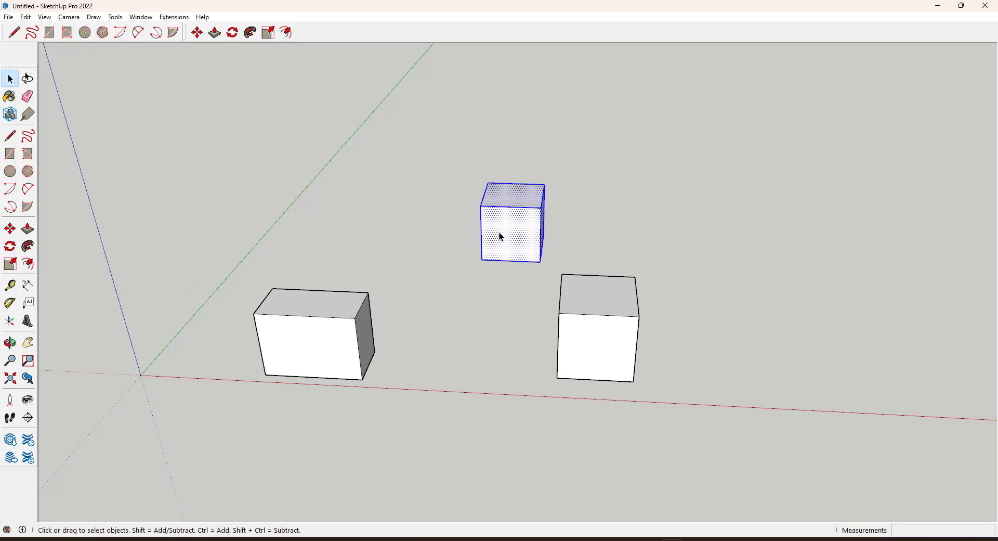
right_click(501, 238)
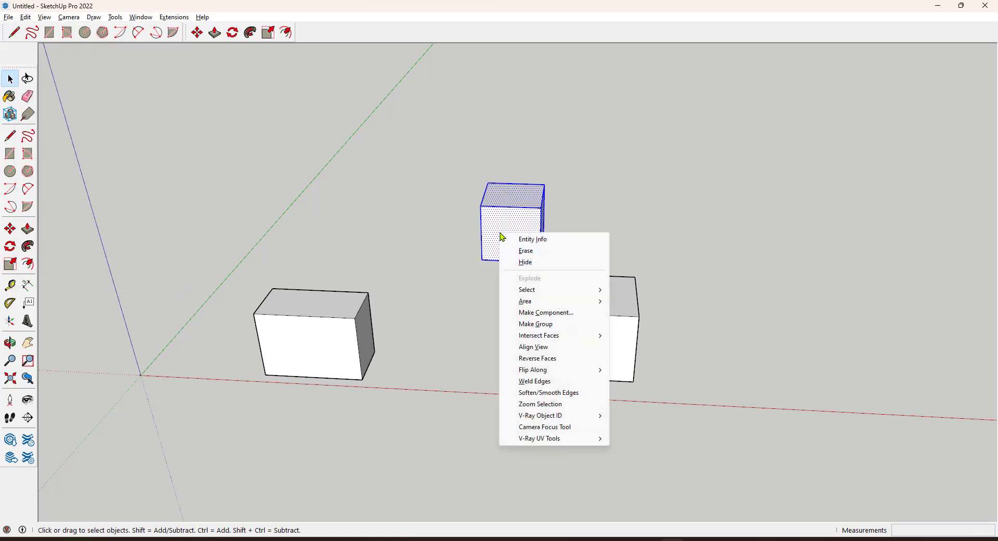
click(535, 263)
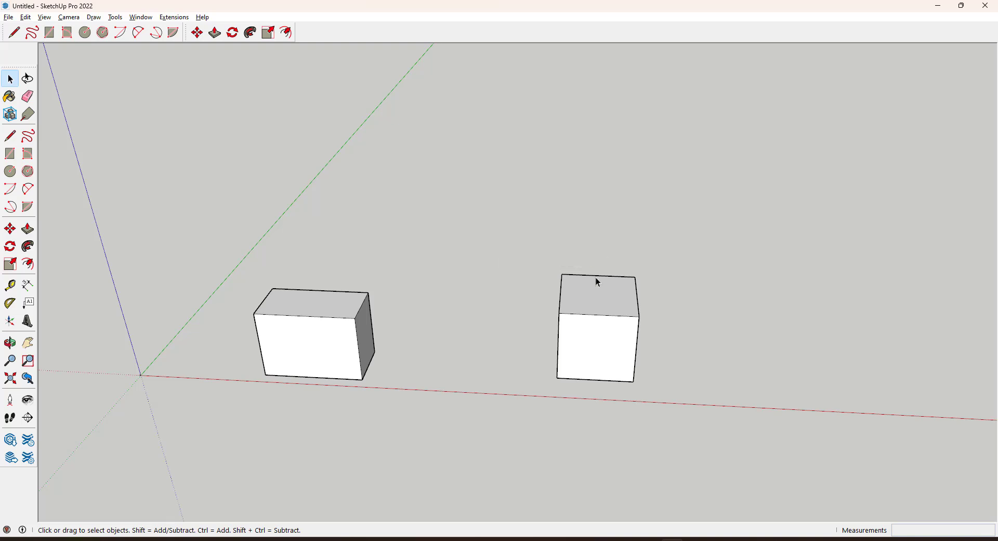
Step: Hide the two remaining boxes one after the other, starting with the one farther along the red axis
triple_click(604, 313)
right_click(604, 313)
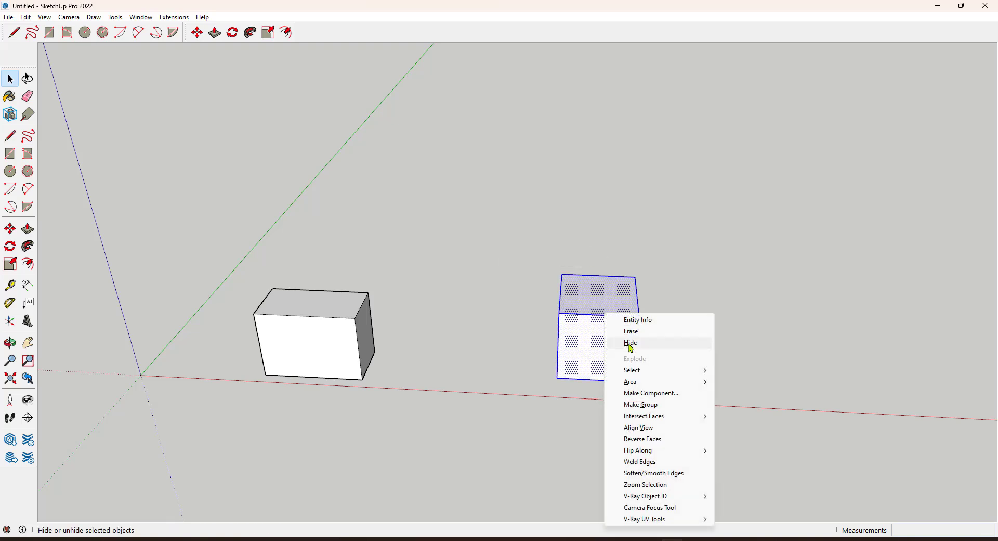
click(630, 344)
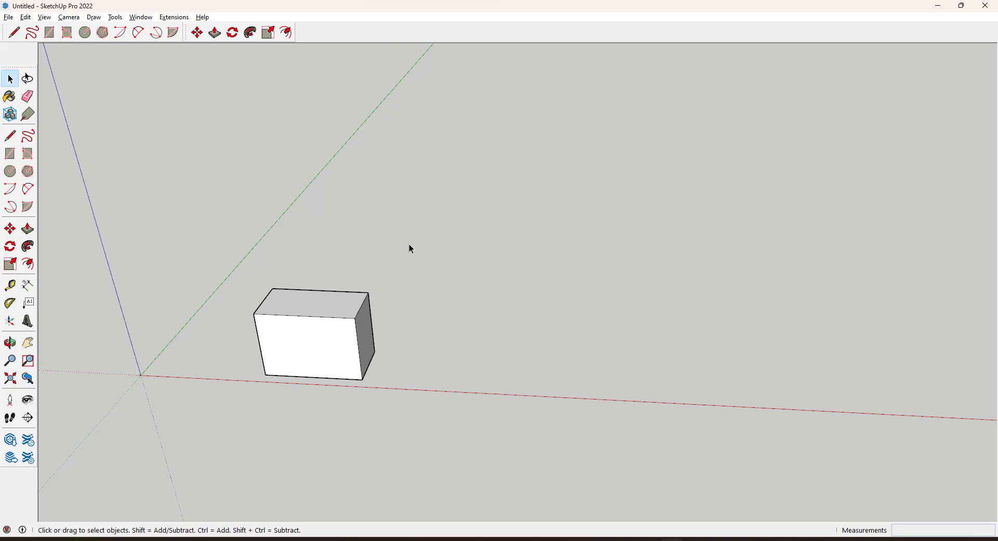
triple_click(336, 354)
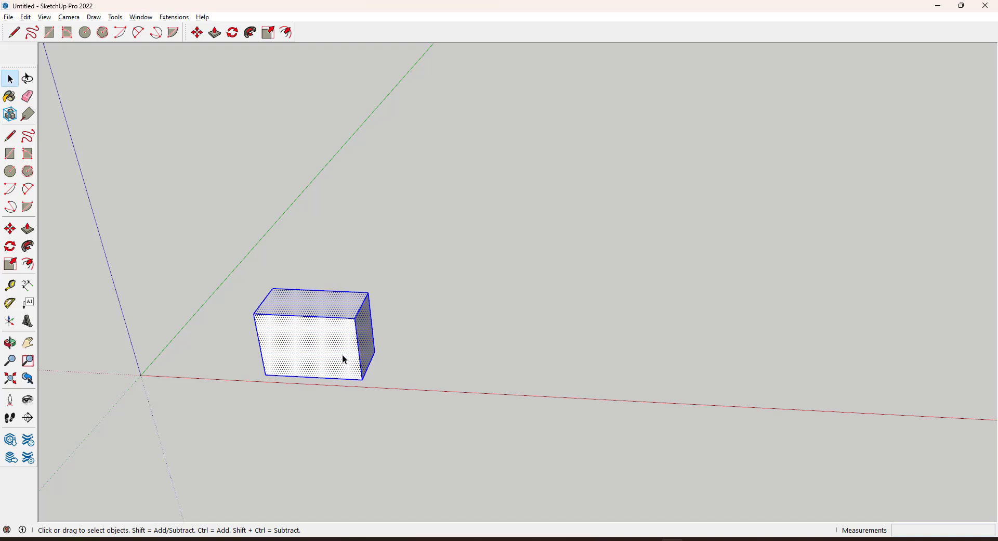
right_click(343, 356)
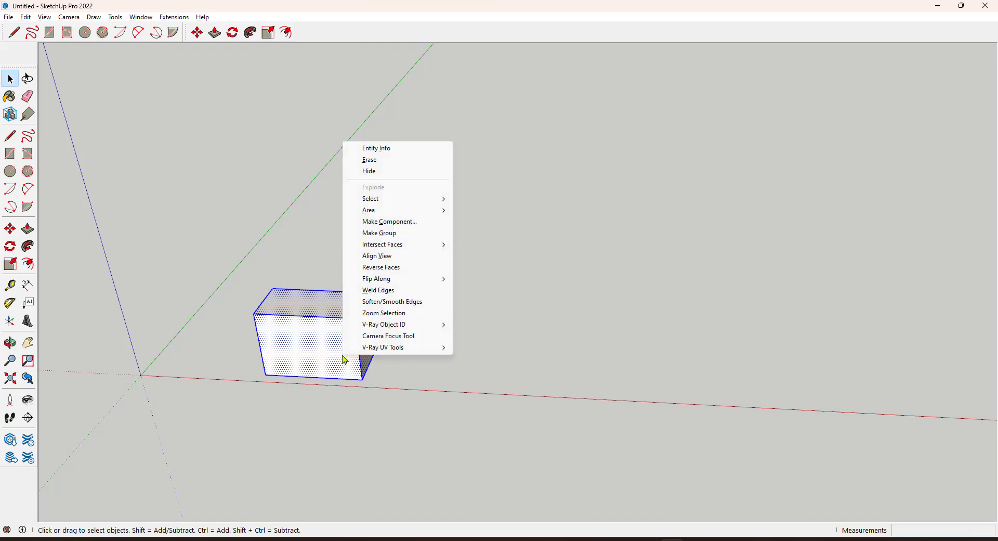
click(370, 172)
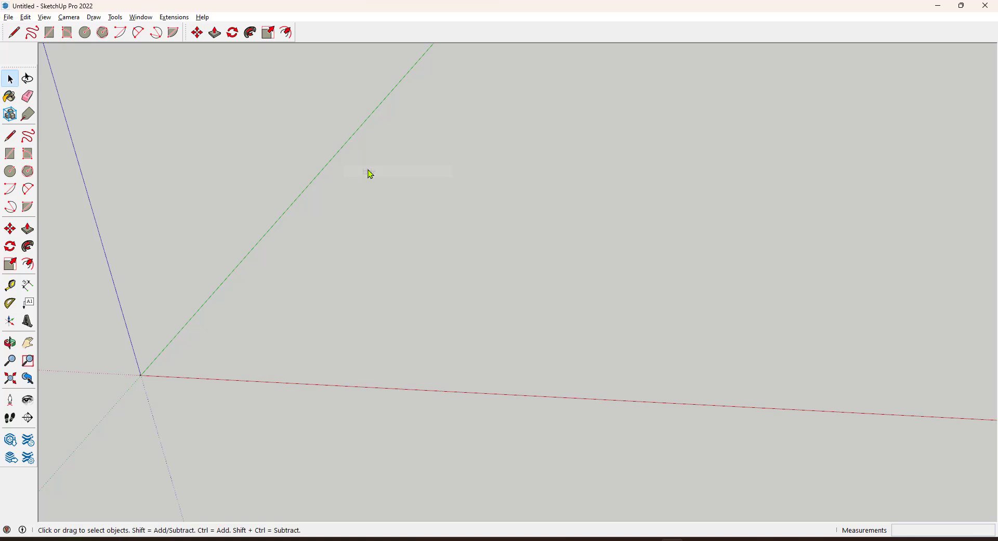
Step: Unhide all hidden geometry to bring back the three boxes
click(26, 17)
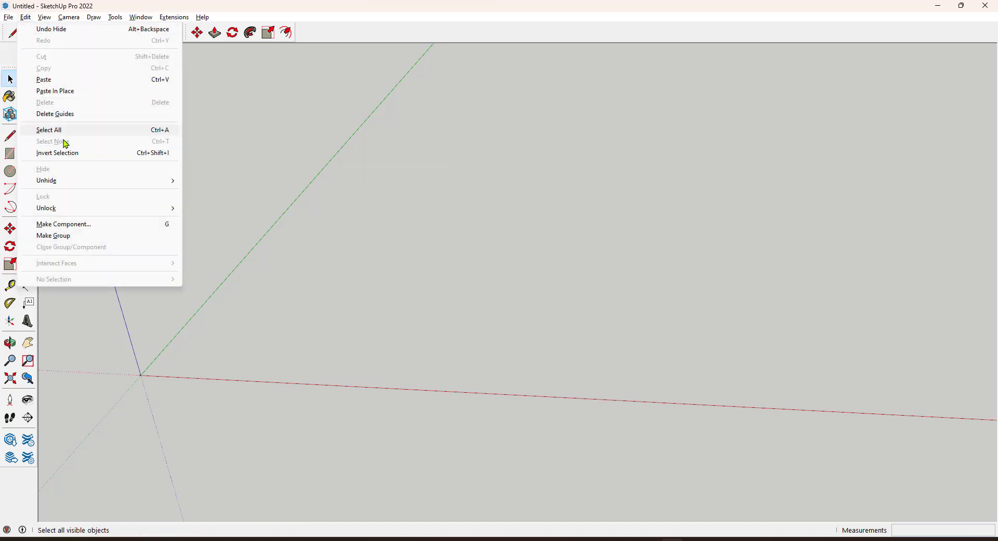
mouse_move(84, 186)
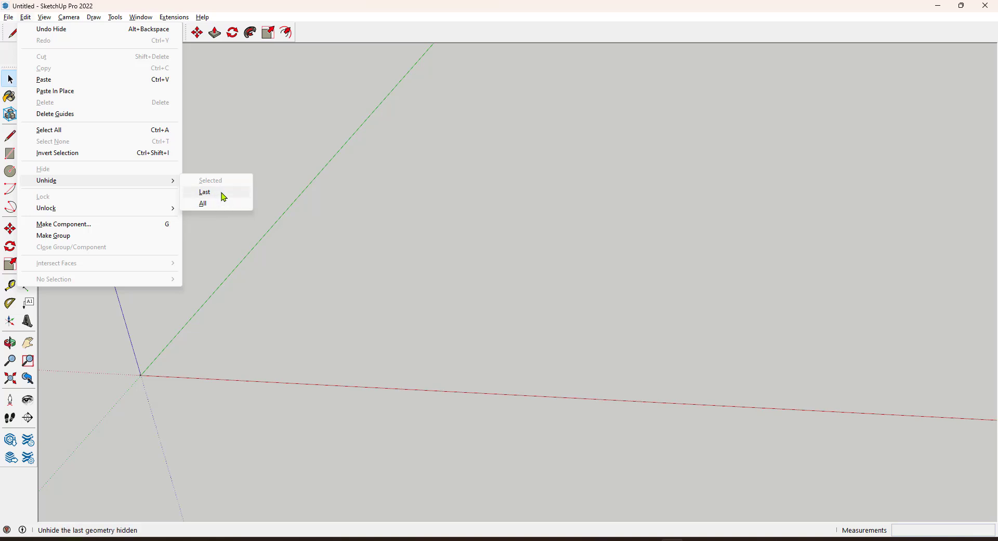
click(222, 205)
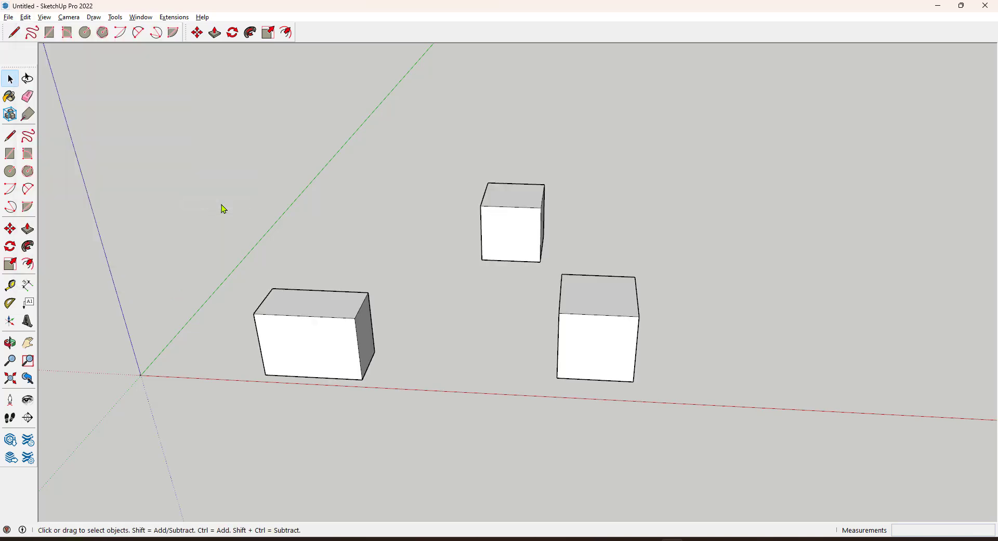
click(25, 17)
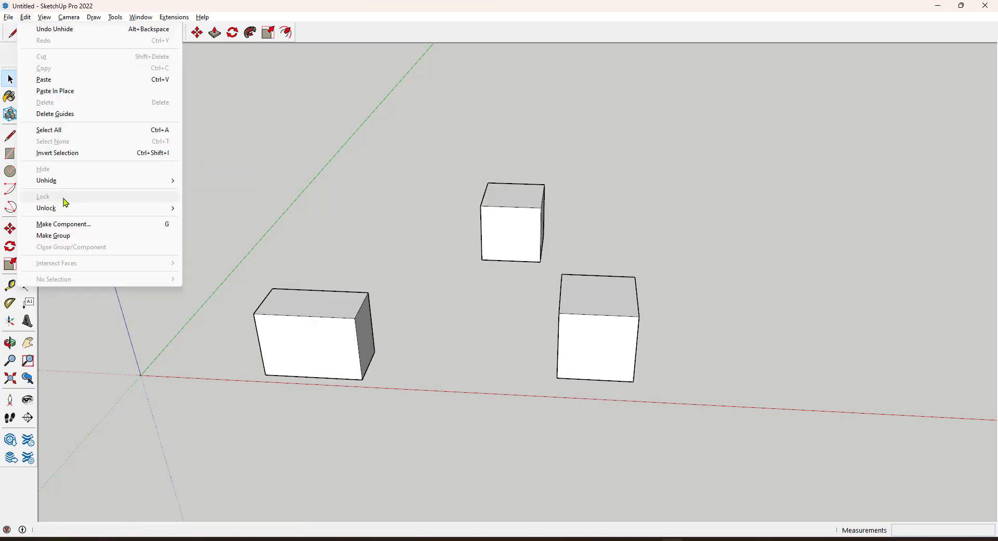
mouse_move(66, 211)
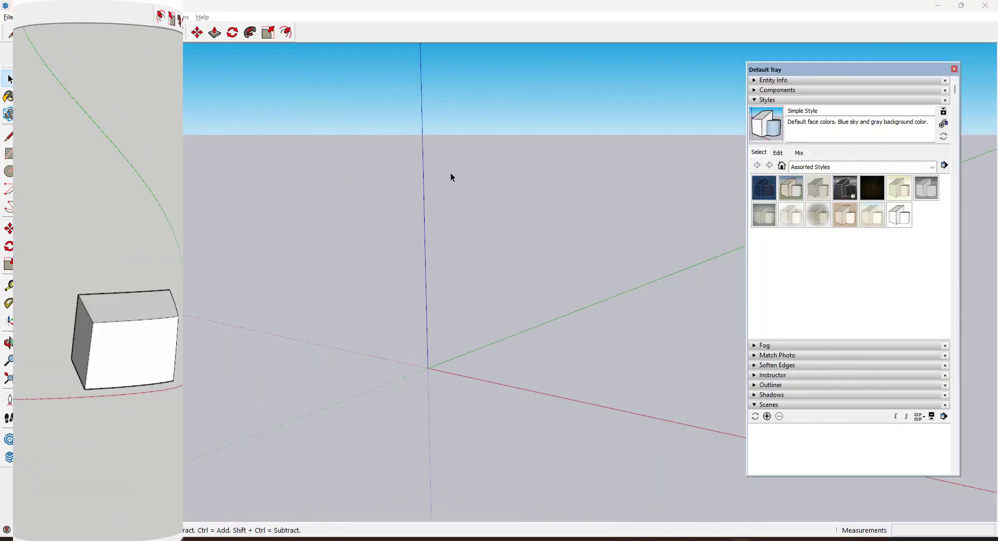
scroll(532, 323, up, 5)
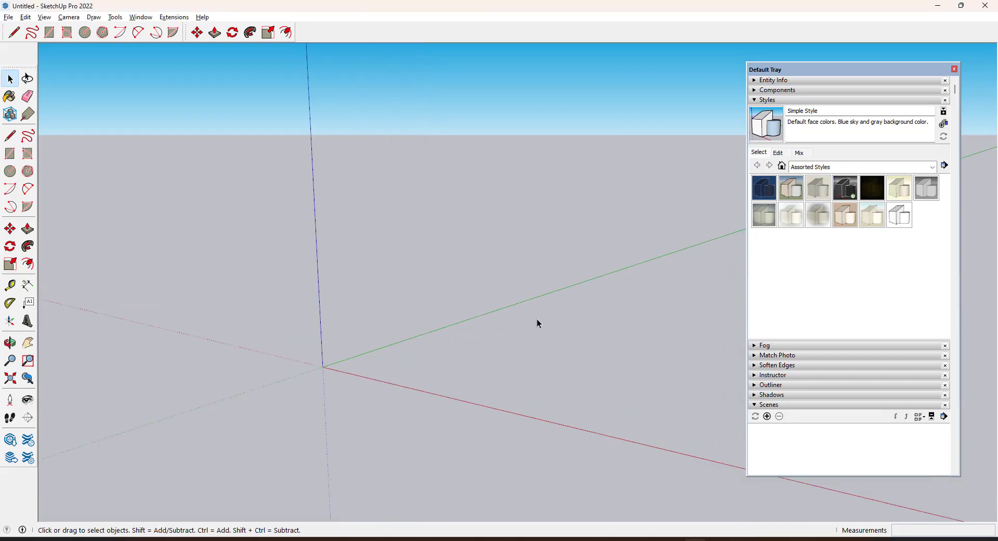
Step: Draw a 0.23 by 0.23 m rectangle on the ground between the red and green axes, near the origin
click(10, 153)
middle_drag(350, 264, 303, 270)
scroll(303, 271, down, 1)
scroll(362, 406, up, 3)
click(302, 386)
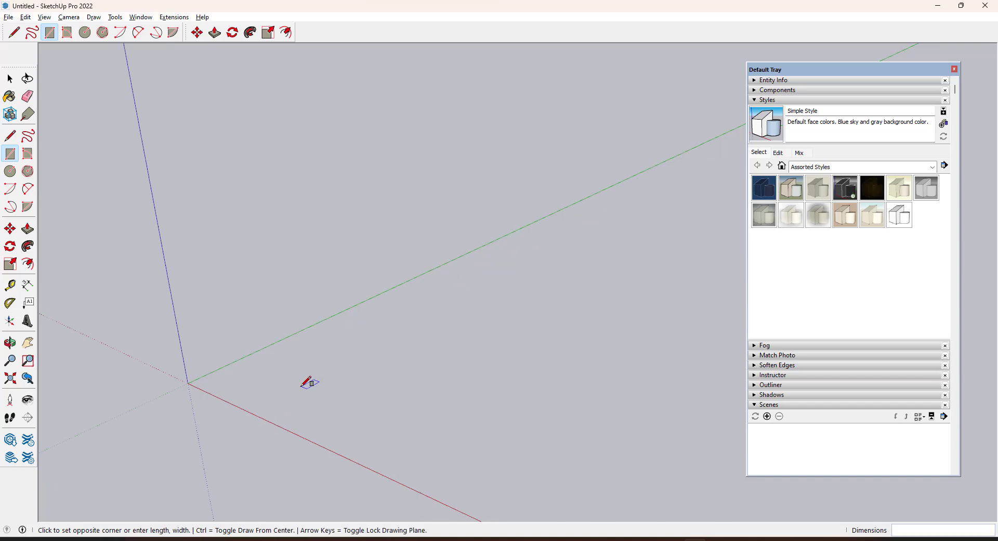
text(0.2)
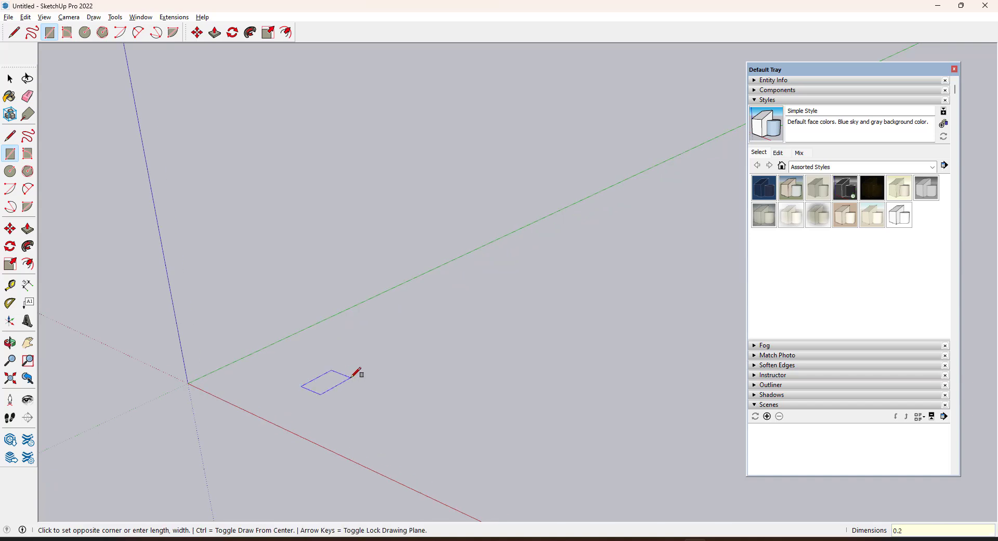
text(3,0.23)
key(Return)
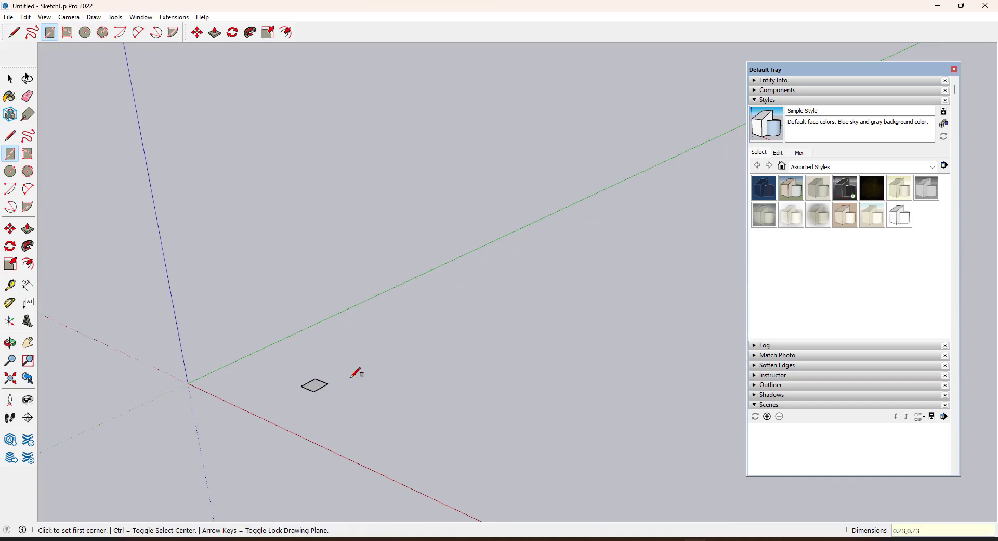
Step: Extrude the square upward about 1.41 m and repeat the same extrusion once to form a tall column
key(space)
key(p)
click(312, 385)
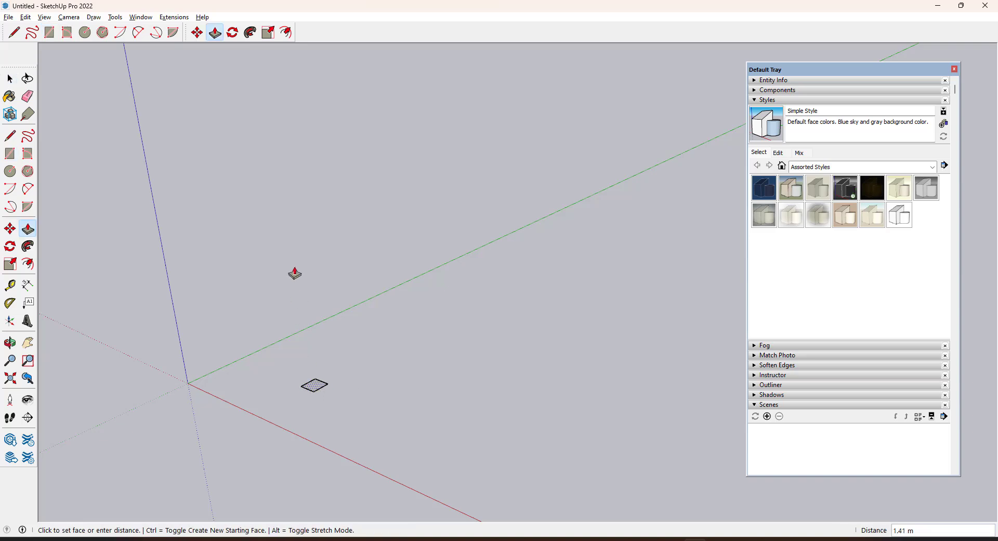
click(295, 270)
double_click(292, 271)
key(space)
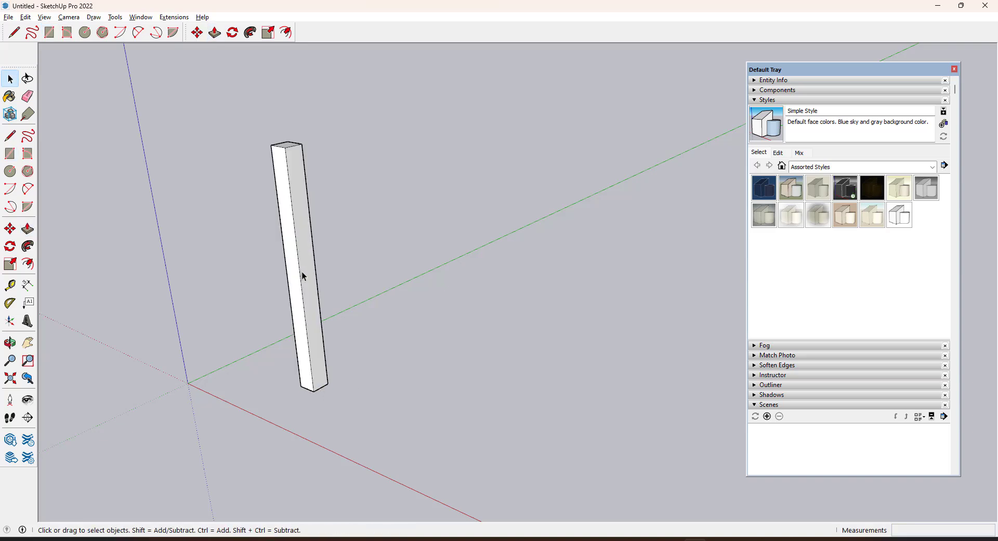
Step: Turn all the column's connected geometry into a component whose definition name is COLUMN followed by its cross-section size
triple_click(304, 276)
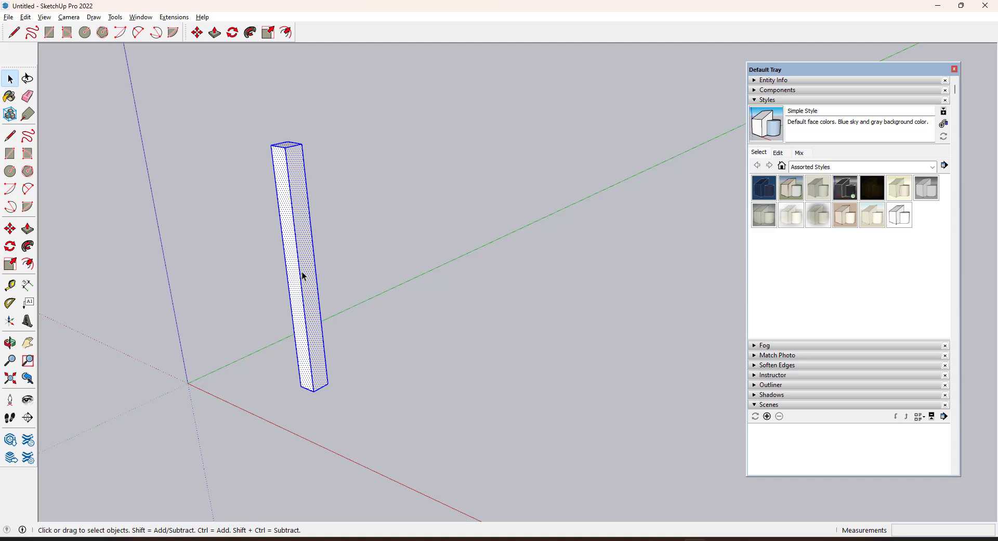
right_click(303, 276)
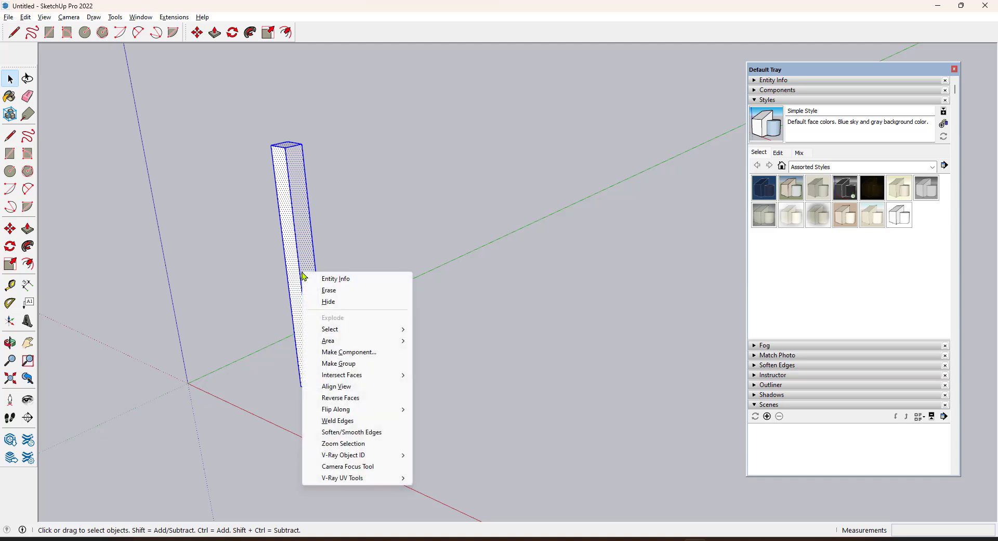
click(353, 352)
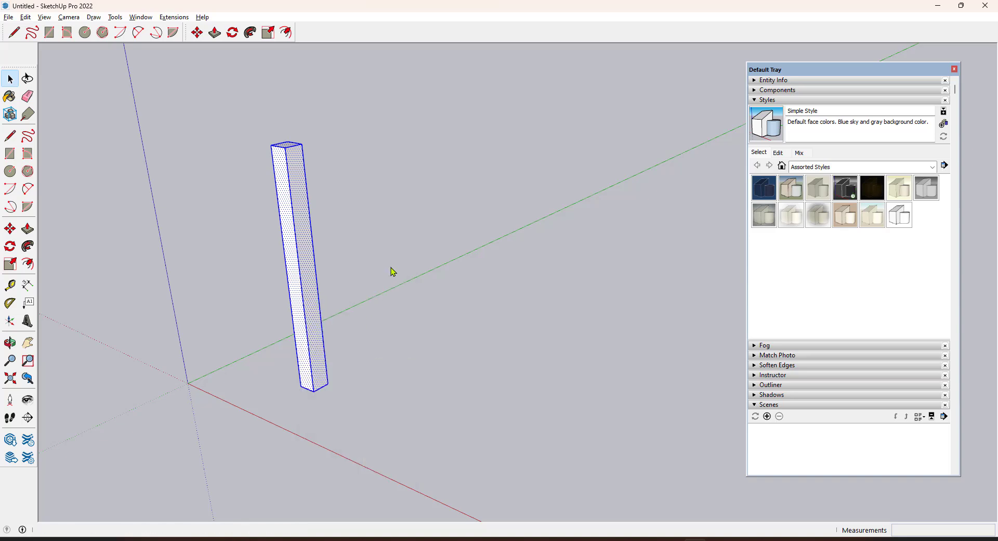
text(C)
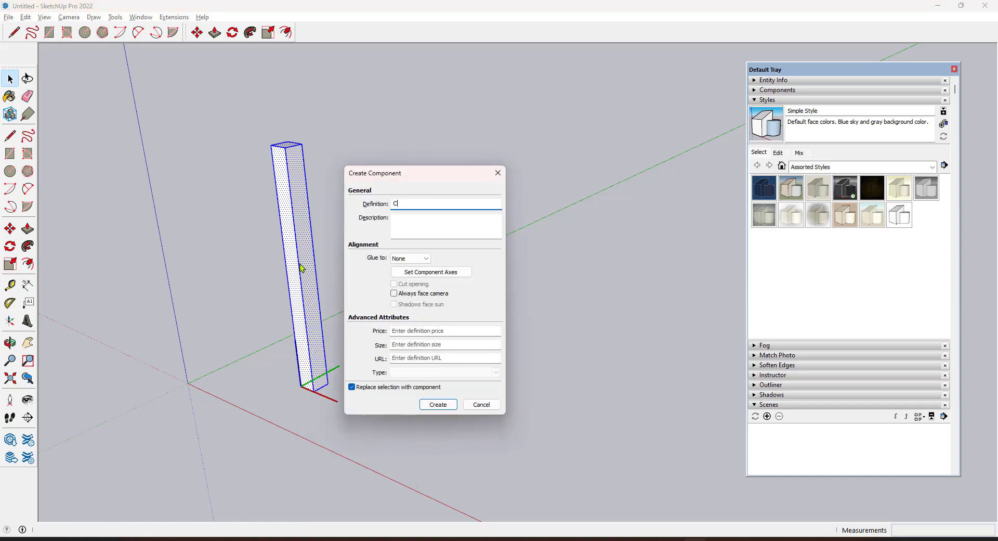
text(OLUMN )
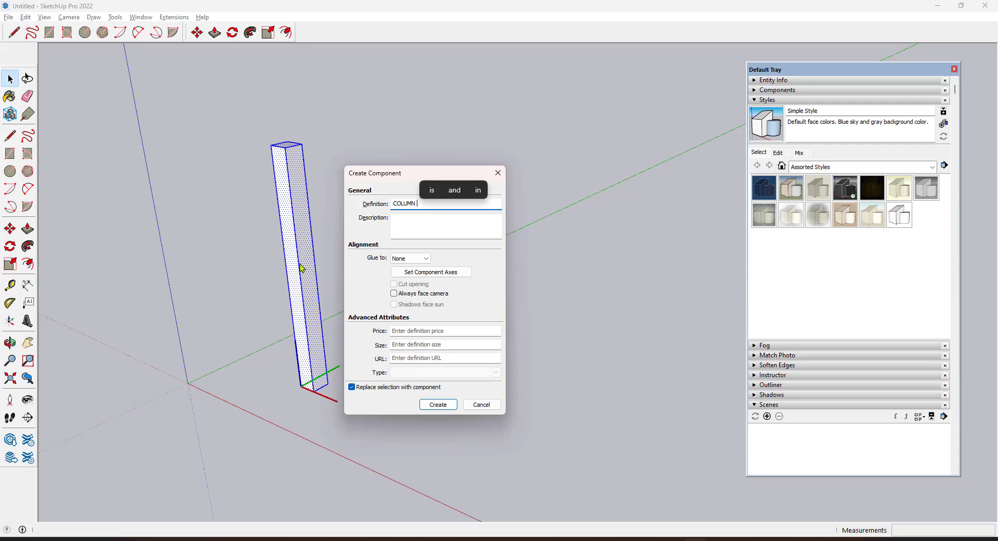
text(0.2,0)
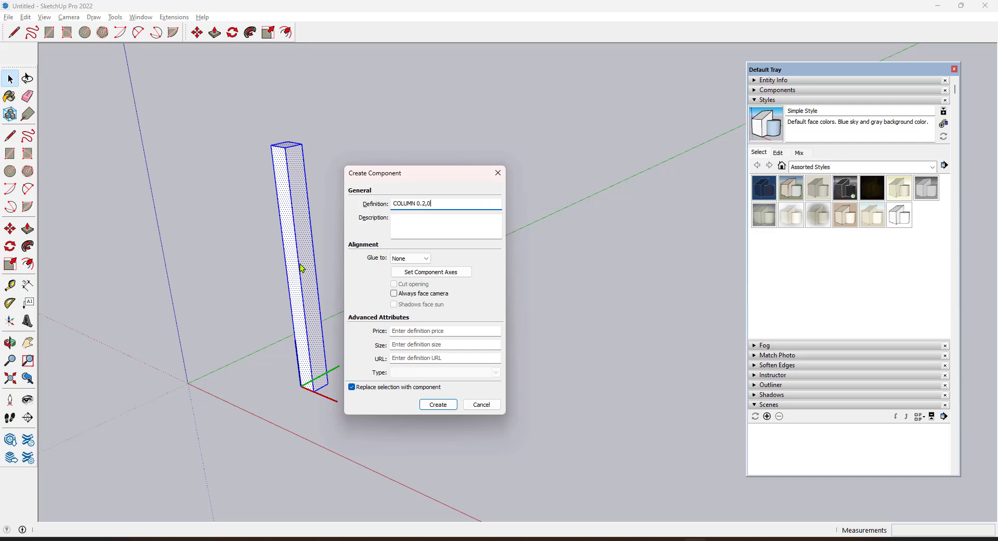
text(.23)
key(BackSpace)
key(BackSpace)
text(X0)
click(424, 203)
text(3)
click(438, 405)
Step: Copy the column component three times in a row along the green axis, spacing the last two copies about 2.90 m and 3.69 m
scroll(360, 385, down, 1)
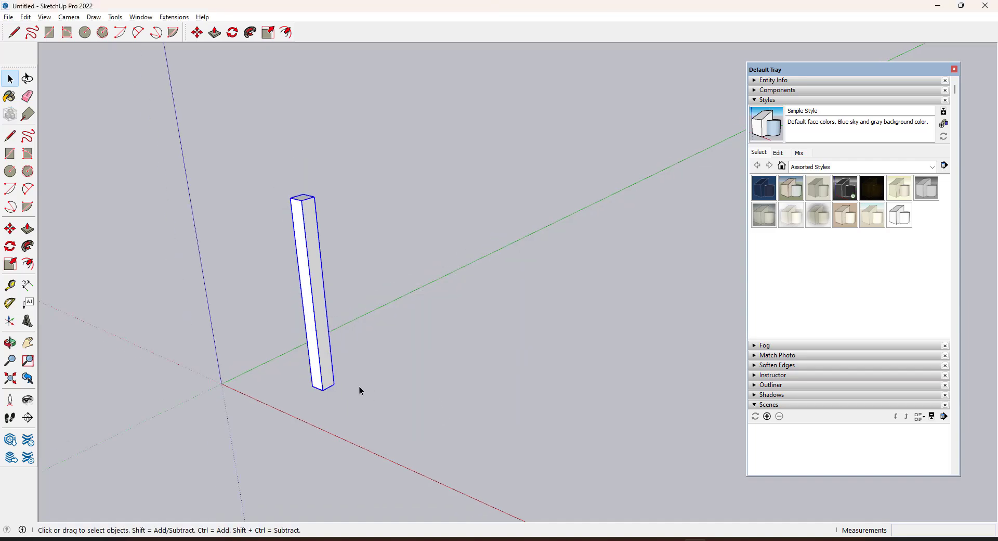
key(m)
key(ctrl)
click(322, 388)
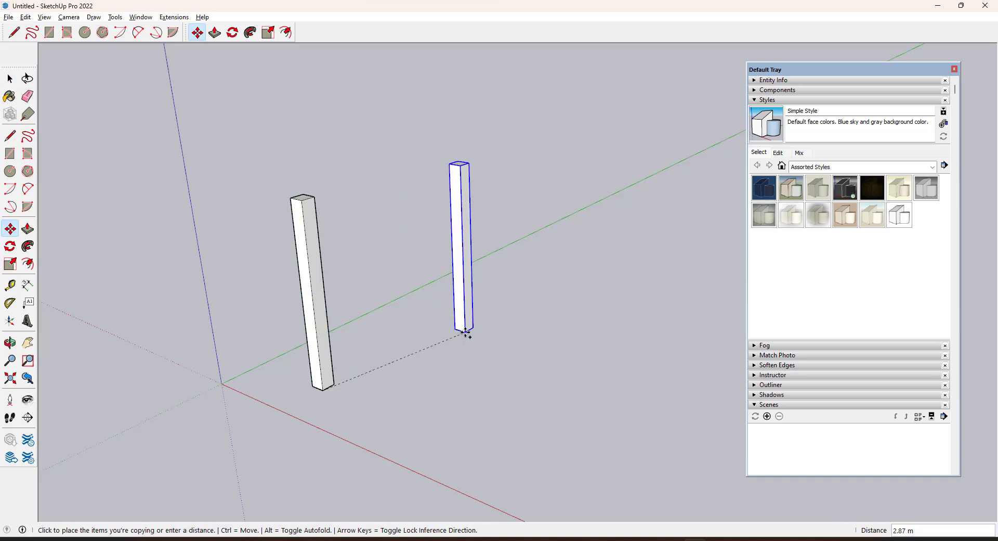
click(441, 325)
key(ctrl)
click(441, 324)
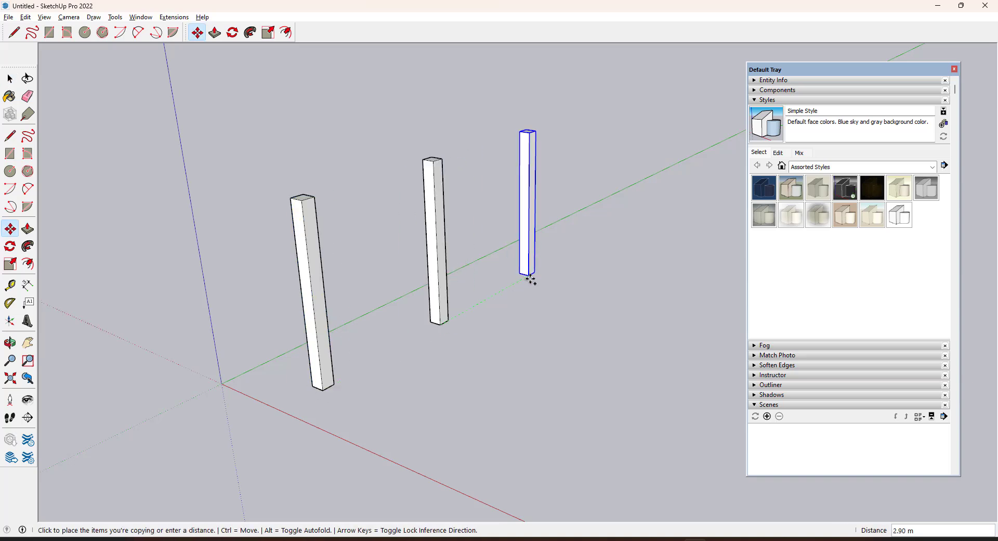
click(530, 280)
key(ctrl)
click(530, 280)
click(612, 231)
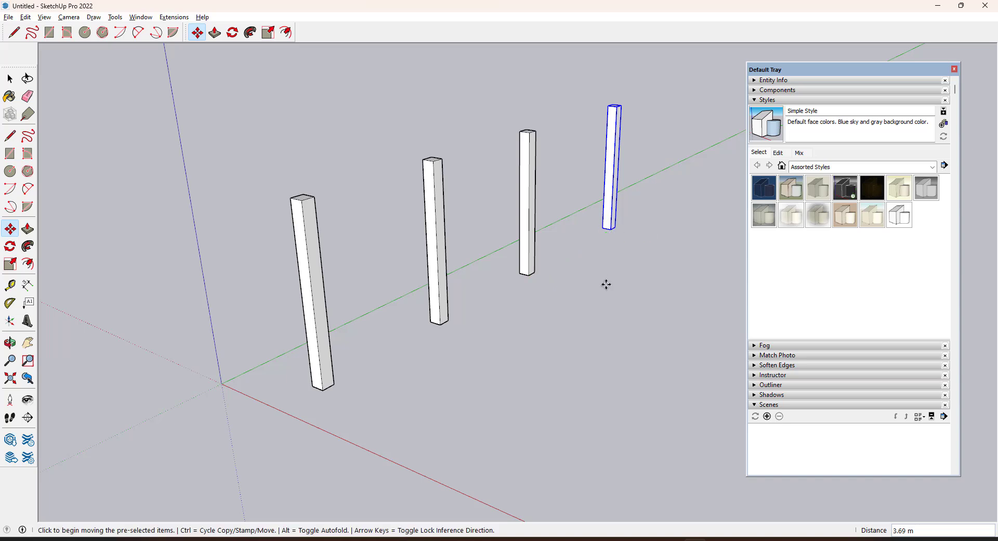
key(space)
click(561, 352)
Step: Open the column nearest the origin for editing and try pulling its side face out about 1.21 m along the red axis
scroll(231, 381, down, 2)
middle_drag(232, 382, 453, 330)
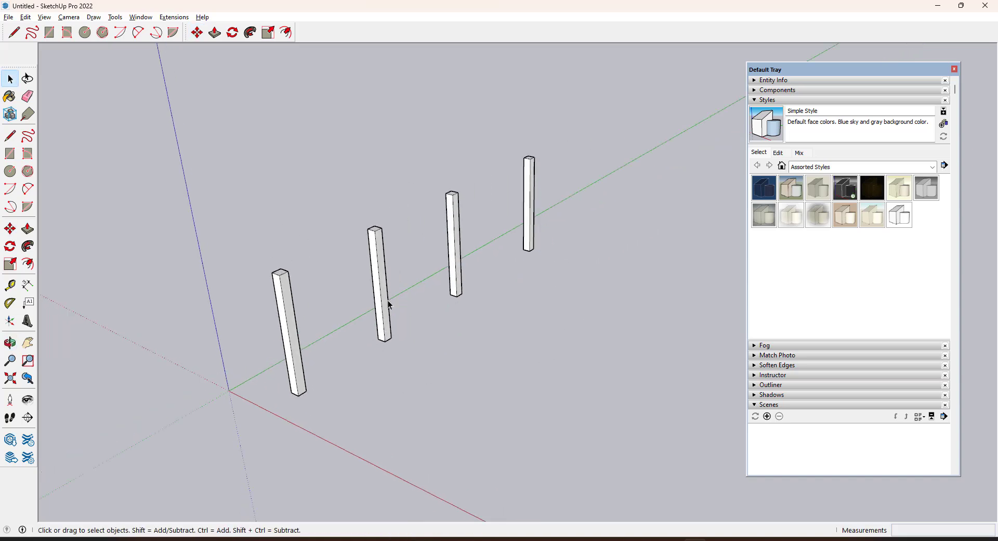
scroll(288, 301, up, 2)
click(288, 301)
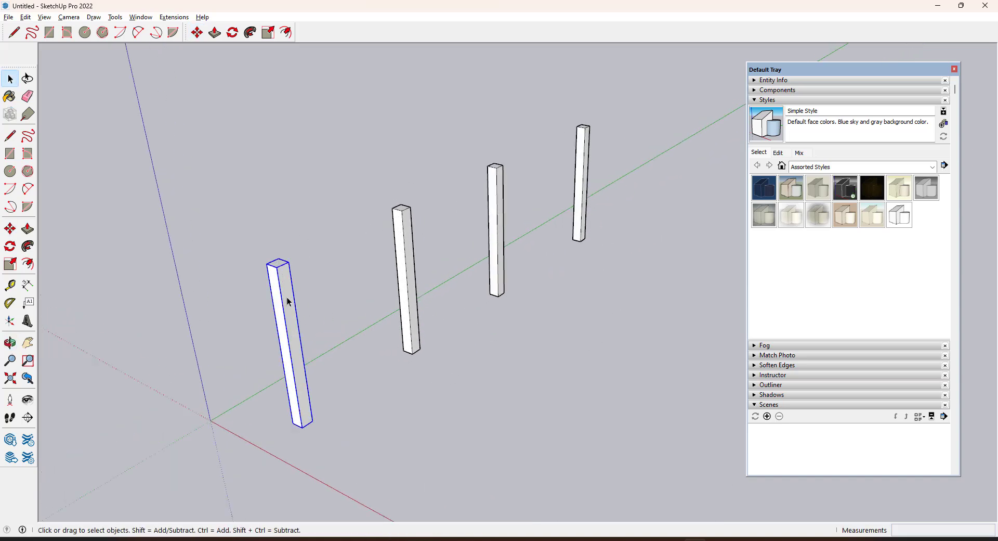
right_click(288, 301)
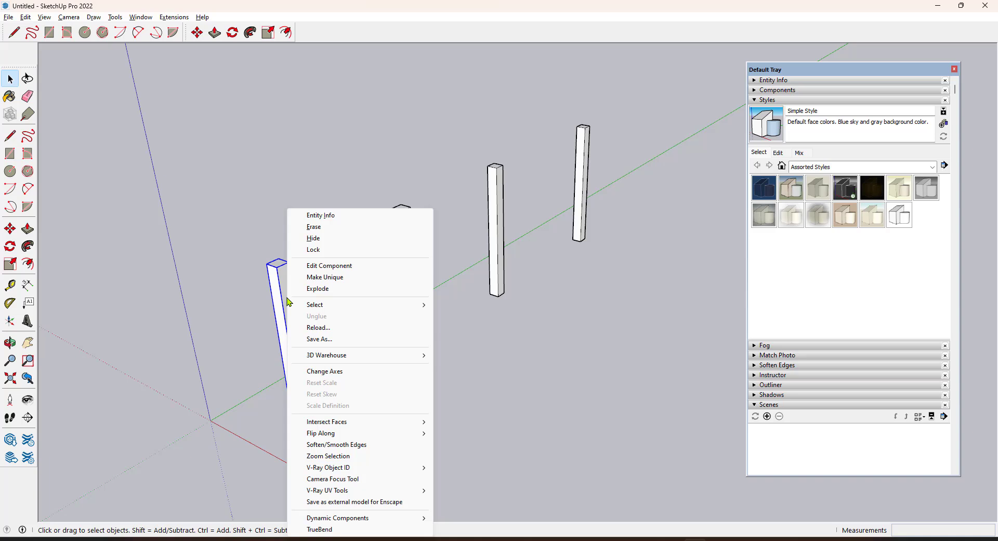
click(334, 268)
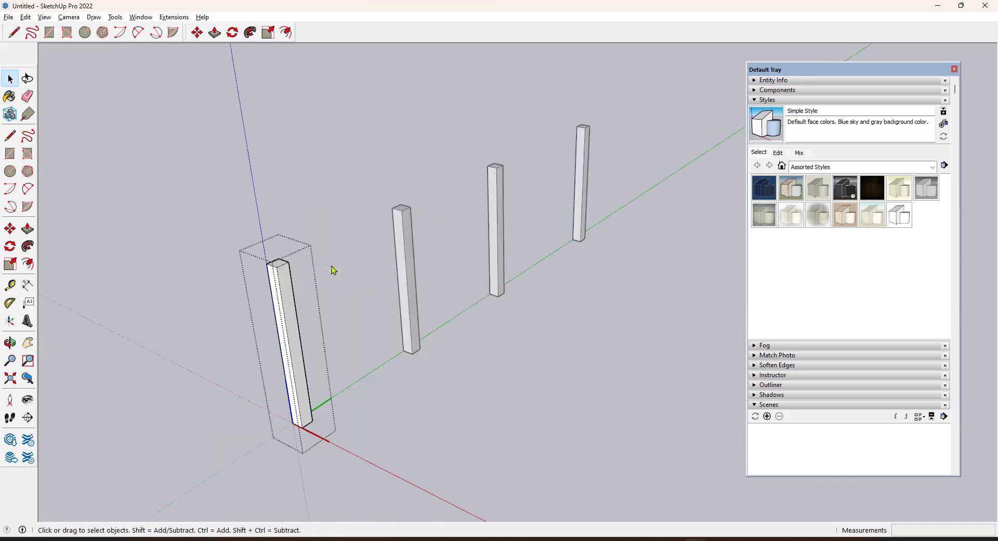
click(357, 312)
double_click(285, 286)
key(p)
click(289, 305)
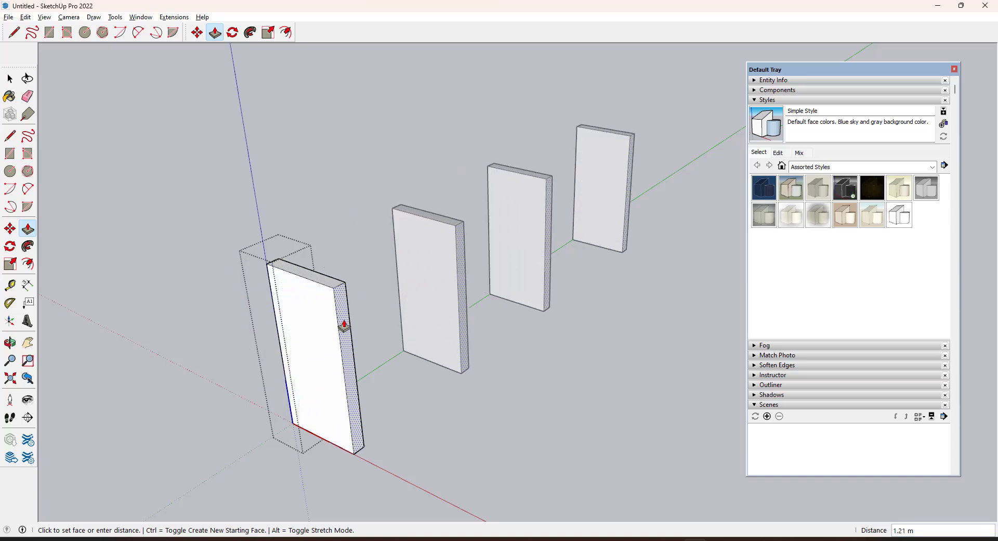
key(space)
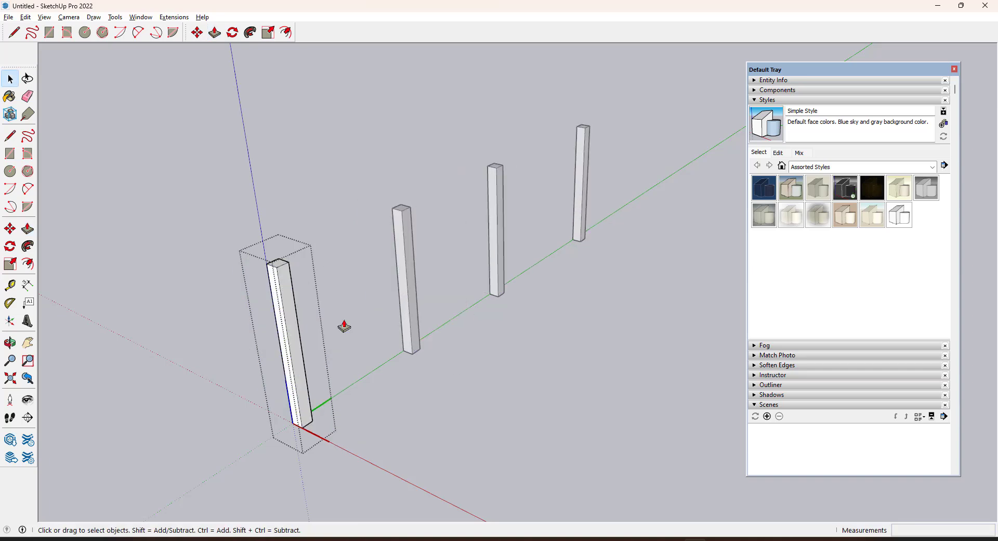
click(357, 326)
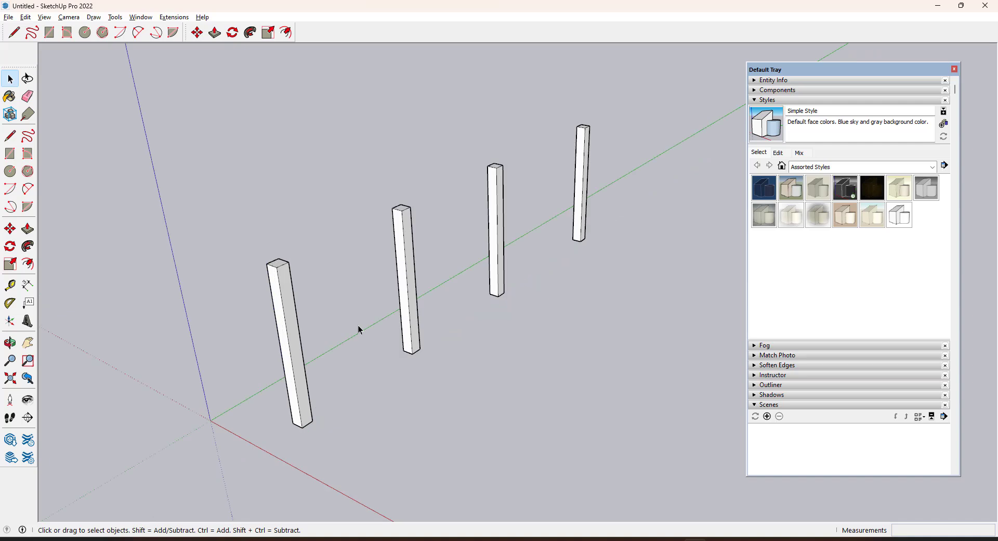
Step: Make the second column from the origin unique so it is independent of the other instances
click(405, 235)
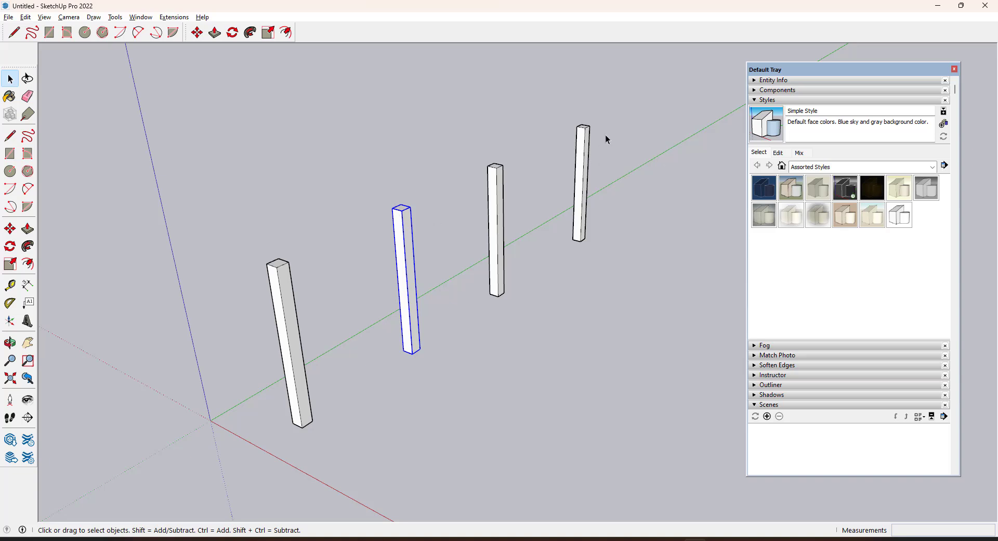
right_click(403, 224)
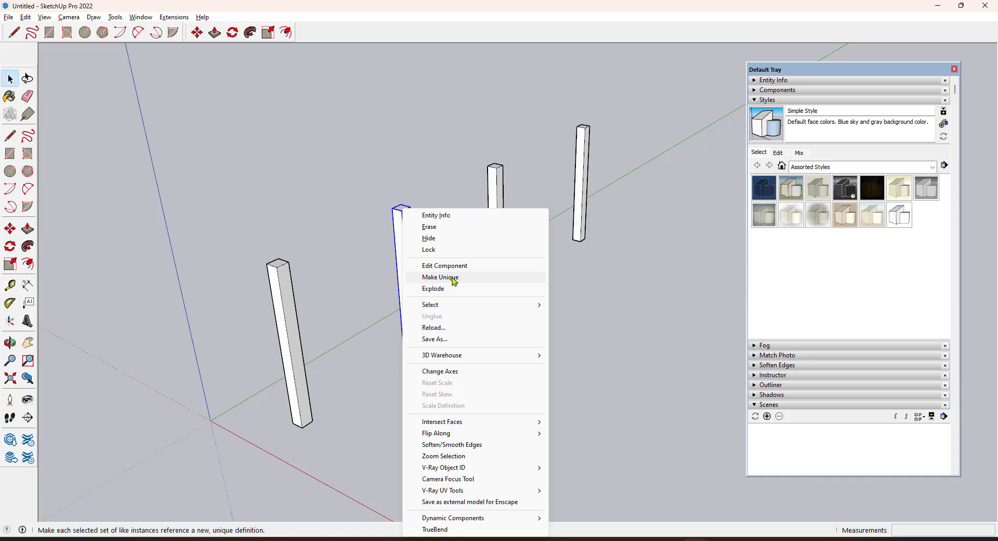
click(454, 280)
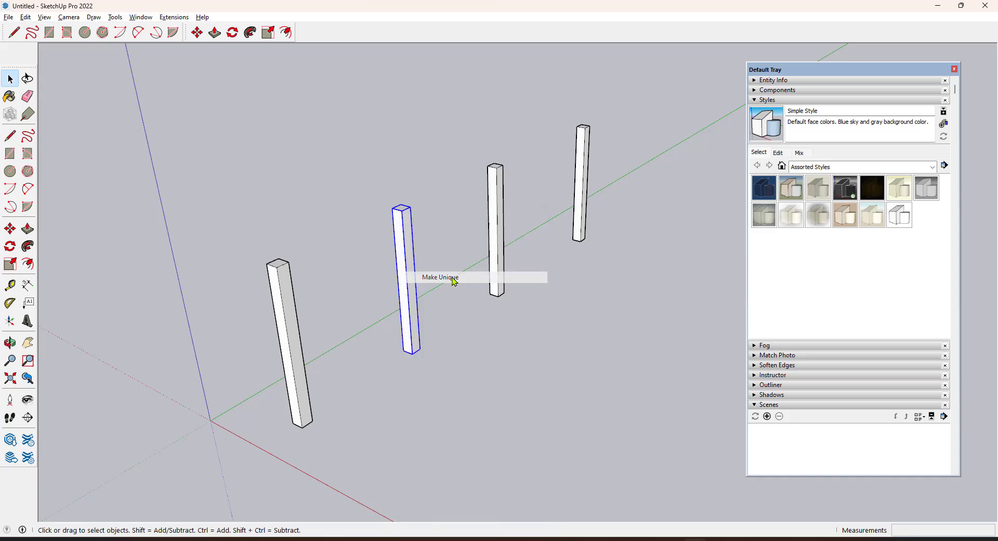
Step: Enlarge the unique column by widening it along the red axis, raising its top about 1.67 m and pulling its front face out about 0.59 m
double_click(415, 307)
key(p)
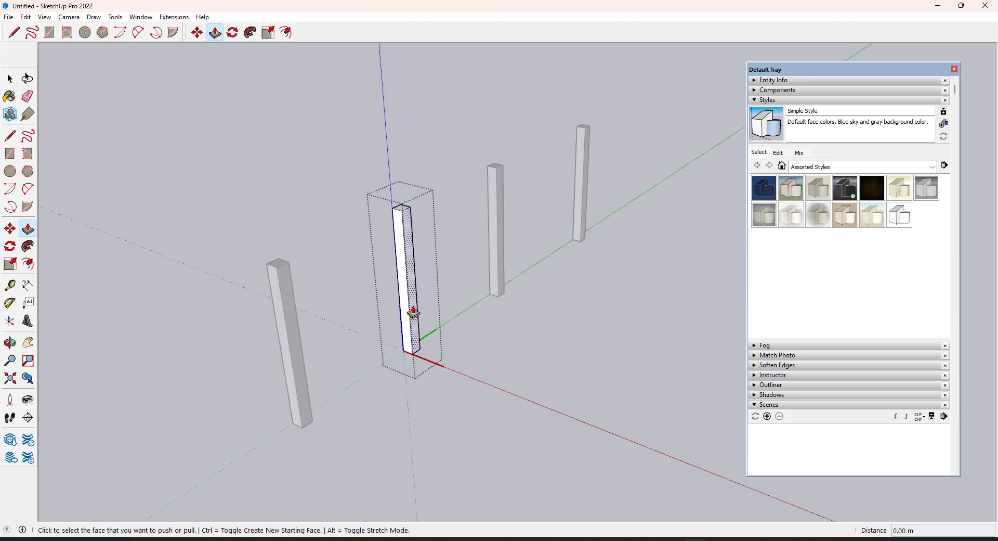
drag(415, 311, 452, 328)
click(438, 219)
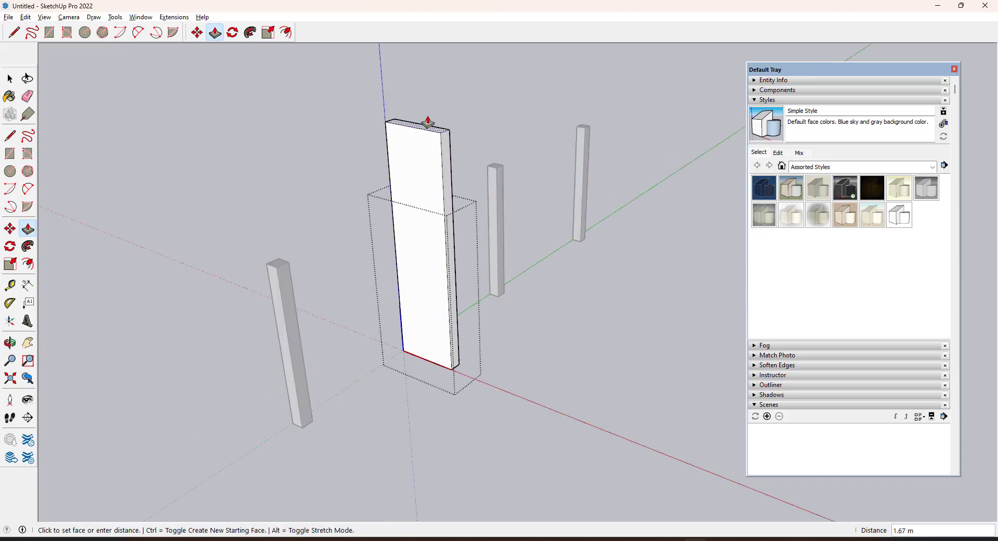
click(428, 120)
click(427, 150)
click(410, 179)
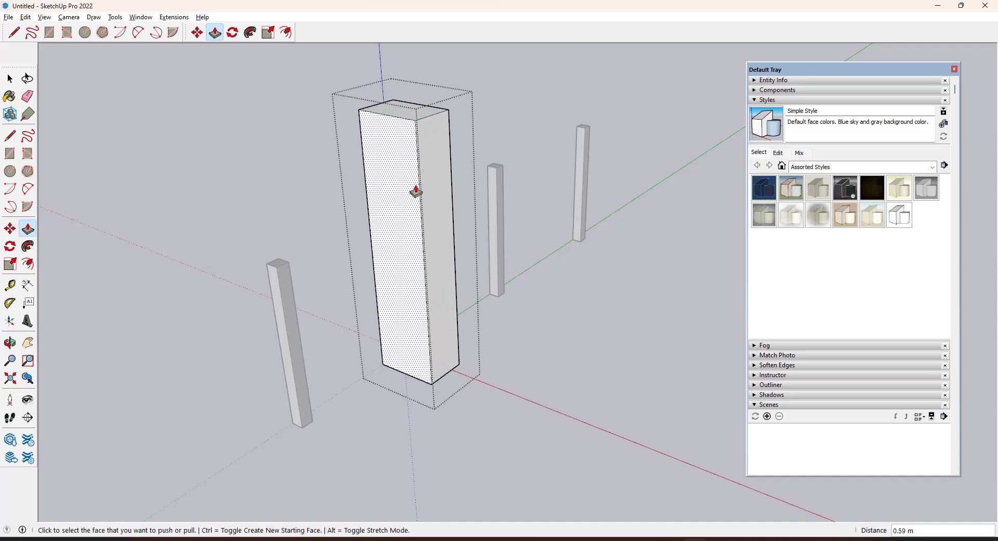
key(space)
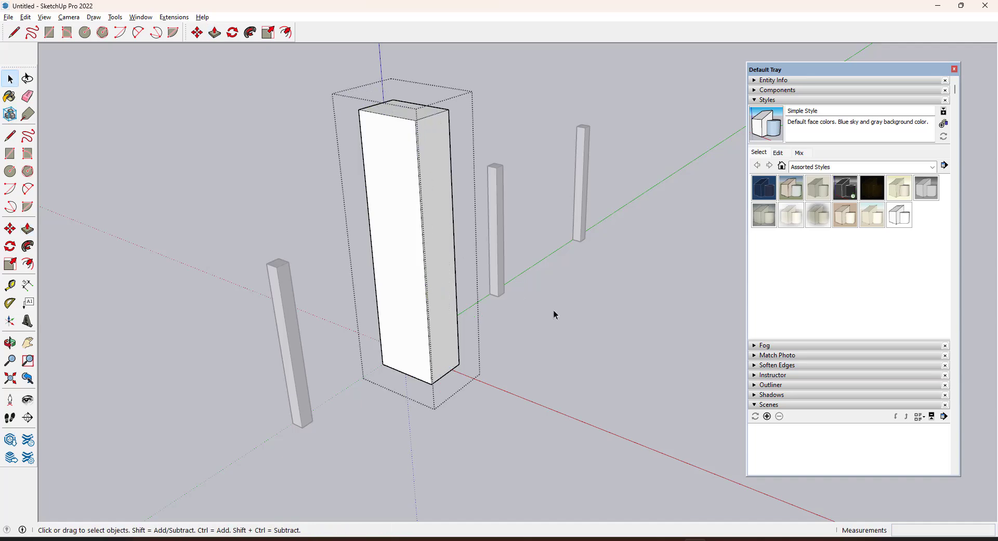
click(554, 311)
Step: Explode the enlarged column into loose geometry, check that its faces can be selected separately, and clear the selection
click(442, 316)
right_click(443, 317)
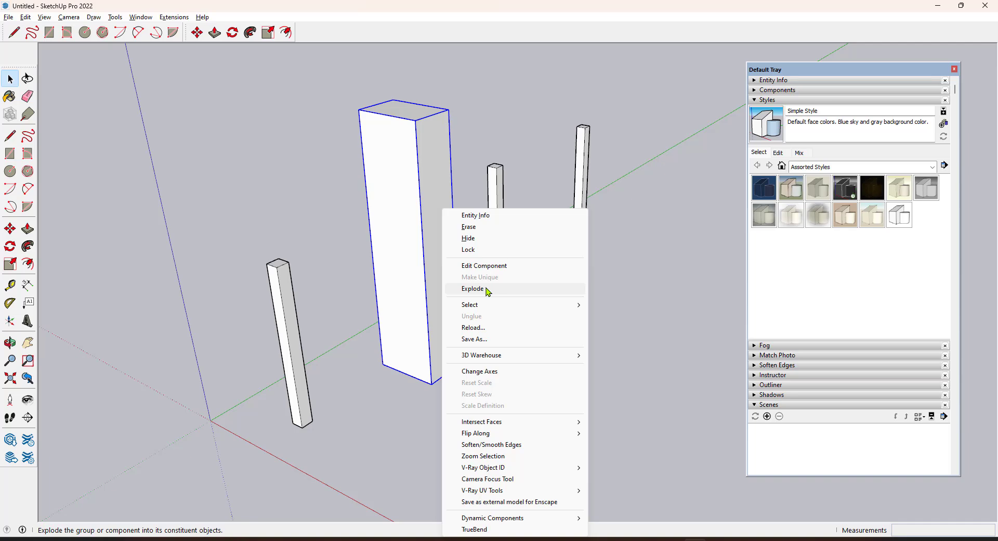
click(473, 288)
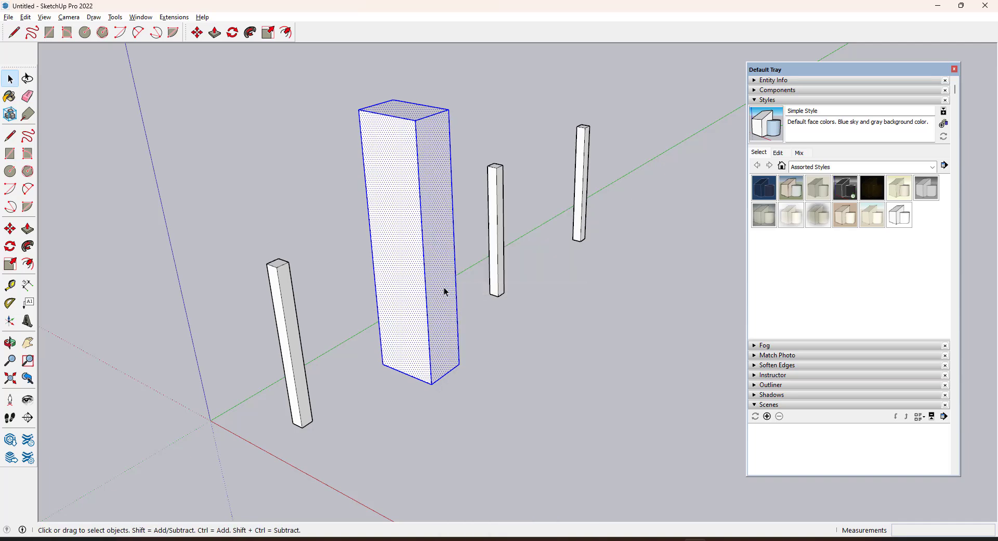
click(410, 297)
click(431, 299)
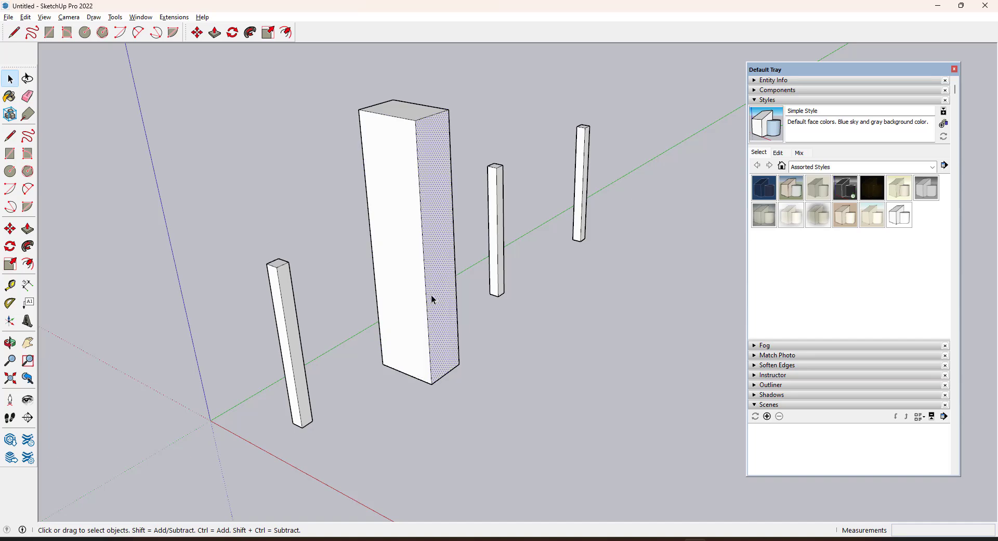
click(516, 403)
Step: Select the column nearest the origin, collapse the Styles and Scenes sections, and display the Colors collection of materials
middle_drag(390, 363, 323, 334)
click(323, 337)
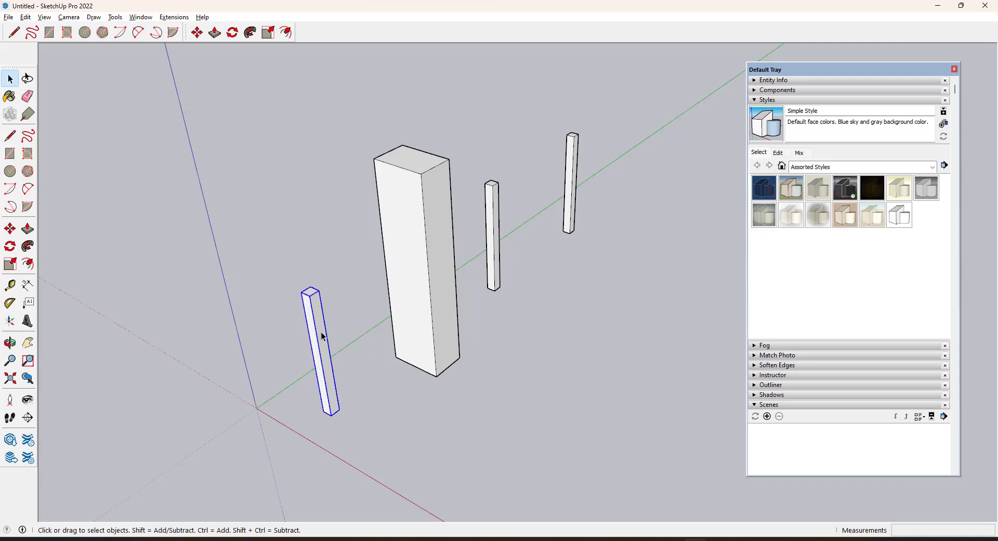
scroll(323, 336, up, 2)
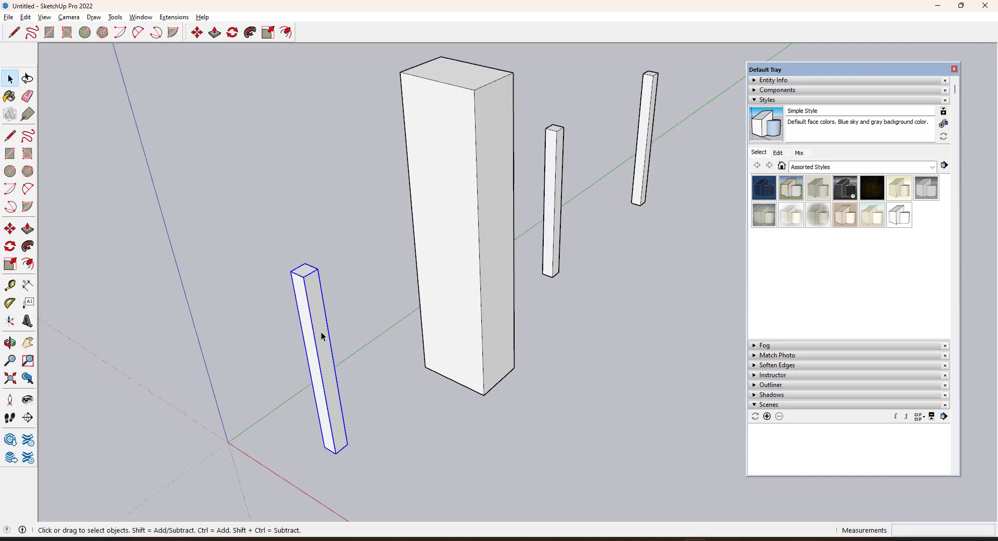
click(755, 101)
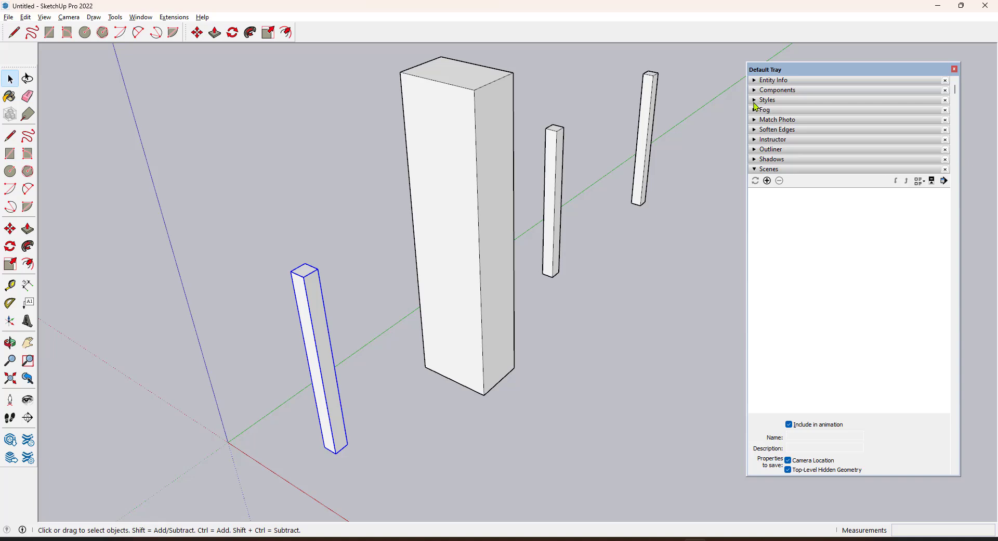
click(756, 169)
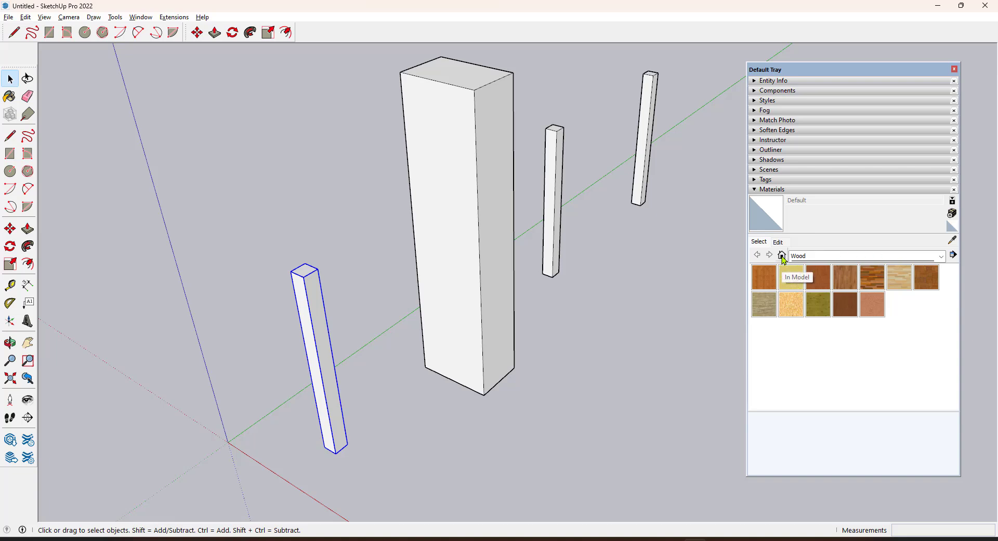
click(942, 257)
scroll(886, 300, up, 3)
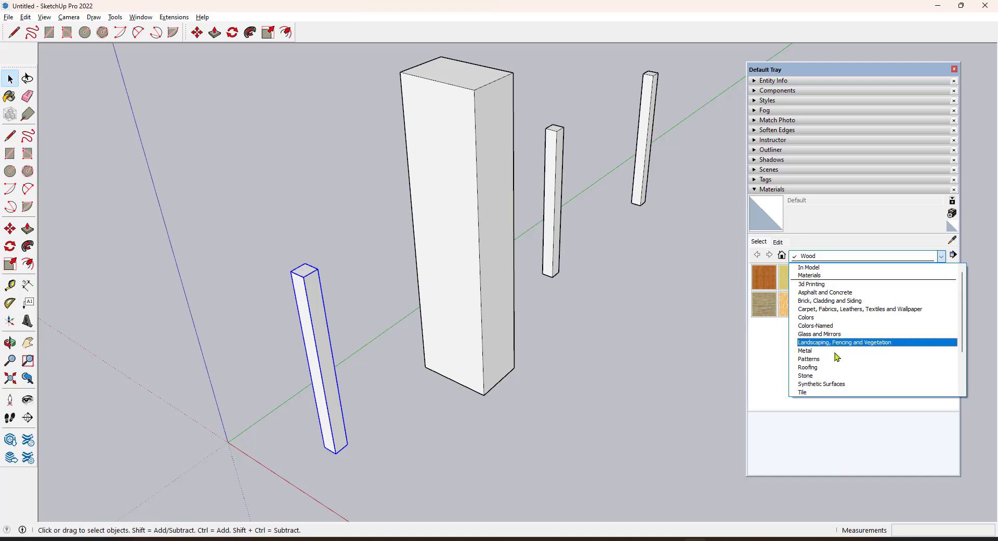
click(825, 318)
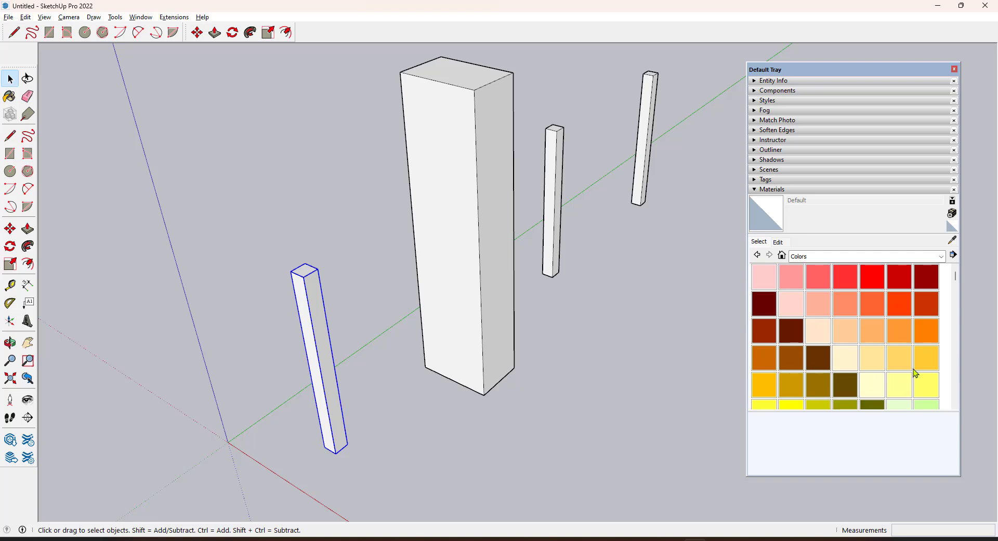
Step: Paint the selected column instance as a whole with Color A02
click(795, 270)
click(316, 275)
scroll(253, 320, down, 1)
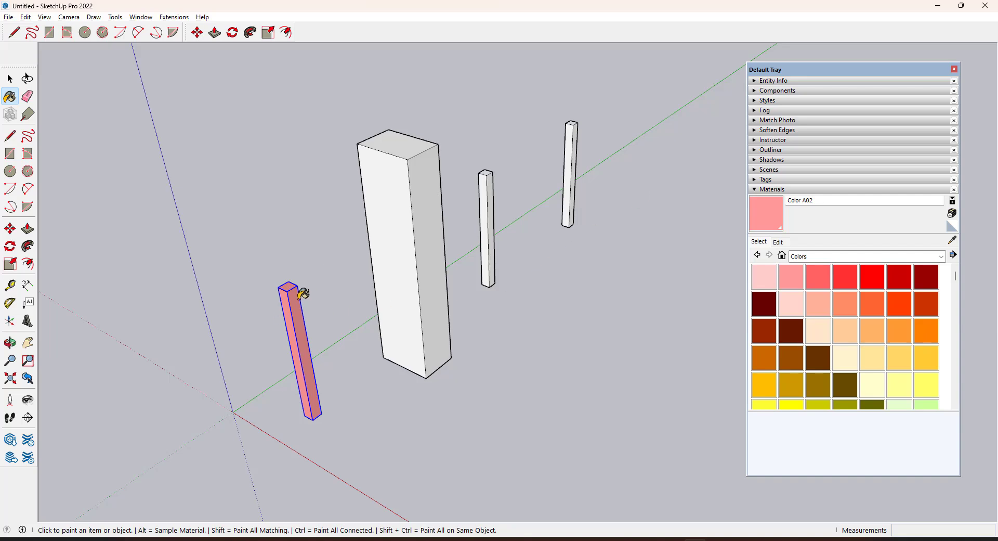
key(space)
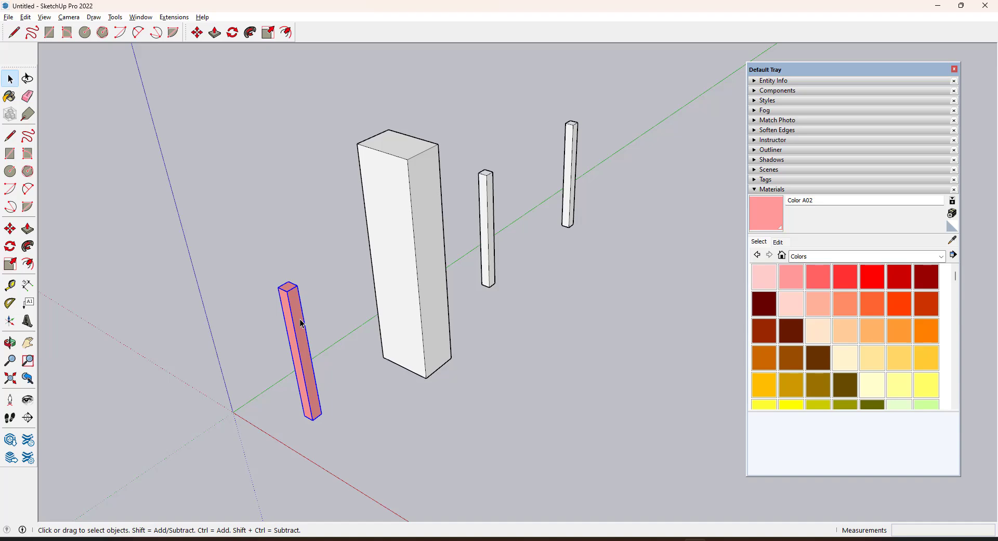
Step: Open the painted column for editing and paint its side face along the red axis with Color A07
double_click(302, 324)
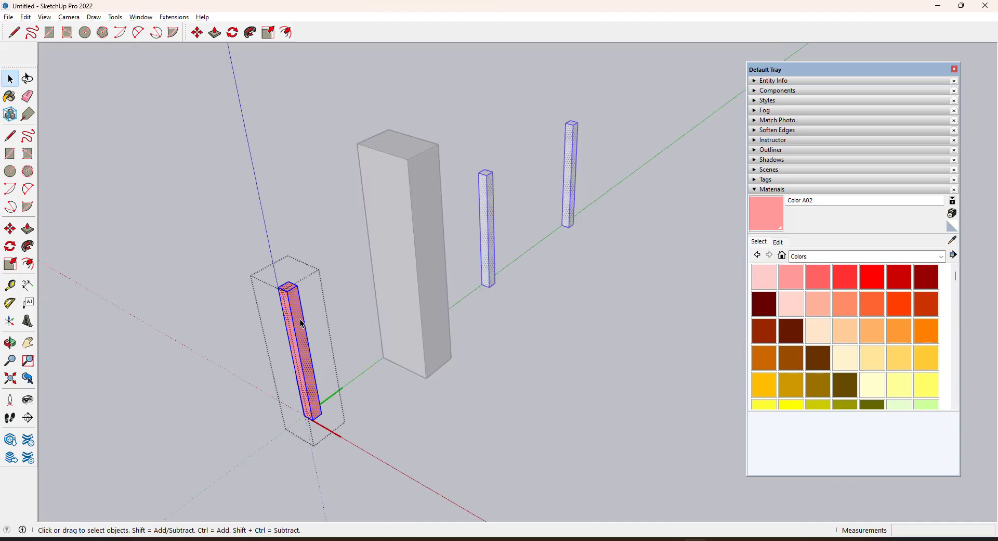
middle_drag(450, 333, 489, 341)
scroll(278, 284, up, 2)
click(280, 288)
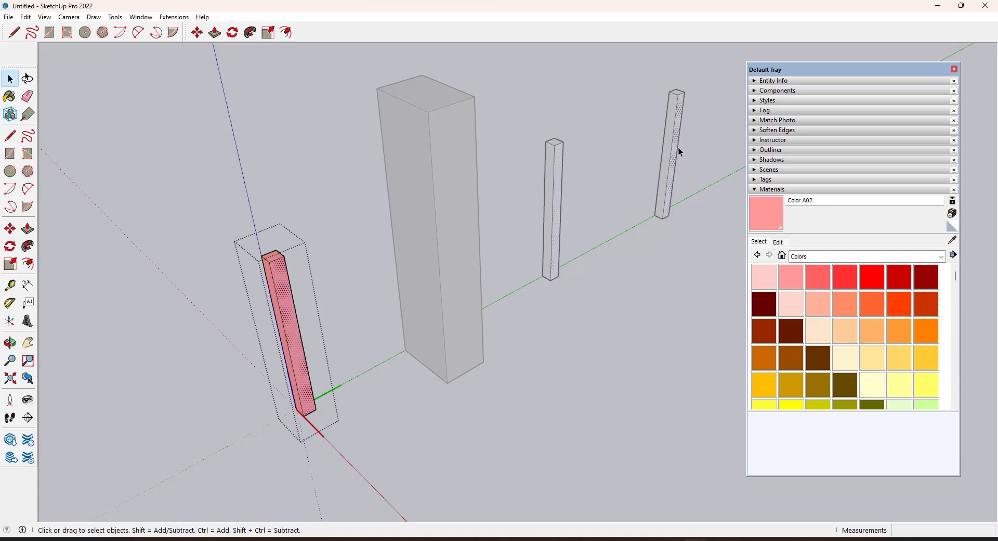
click(928, 280)
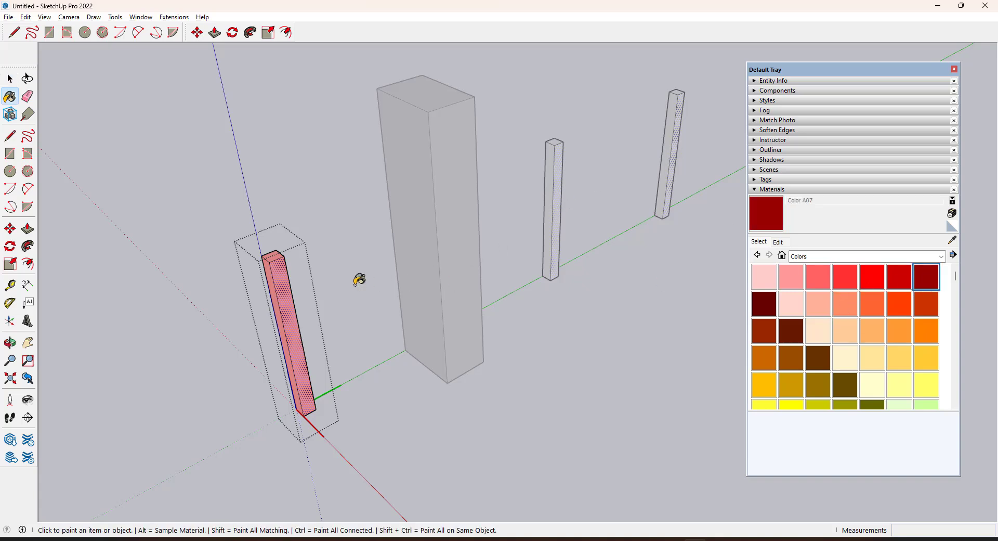
click(285, 272)
Step: Paint the adjacent side face of the open column Color D04 and its top Color D07, and close the component
middle_drag(290, 319, 465, 308)
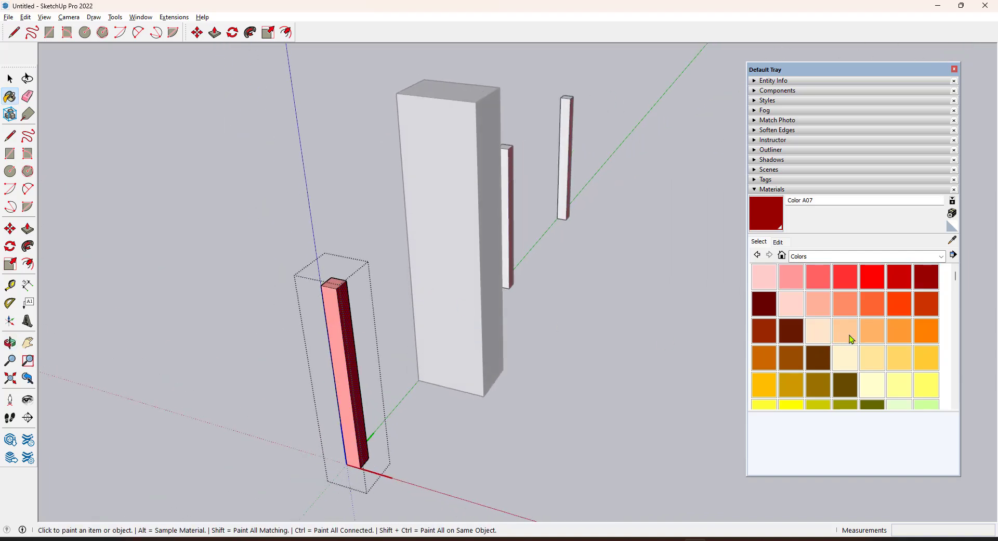
click(926, 357)
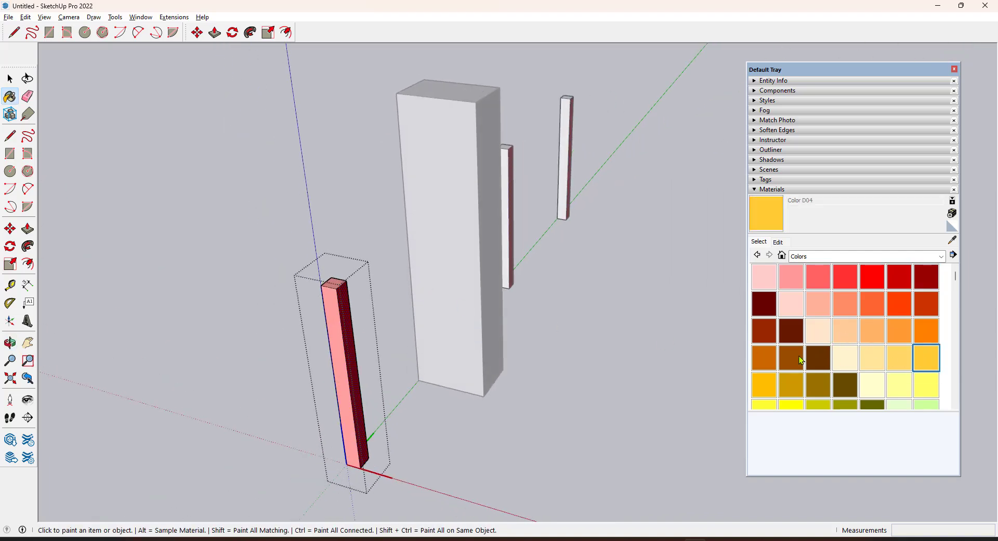
click(336, 306)
click(819, 385)
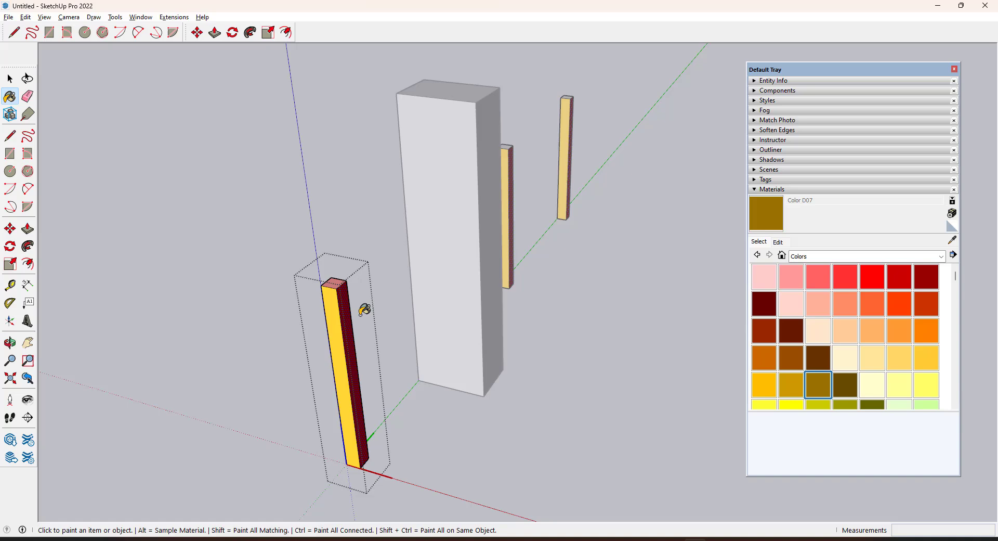
click(335, 282)
middle_drag(627, 370, 497, 425)
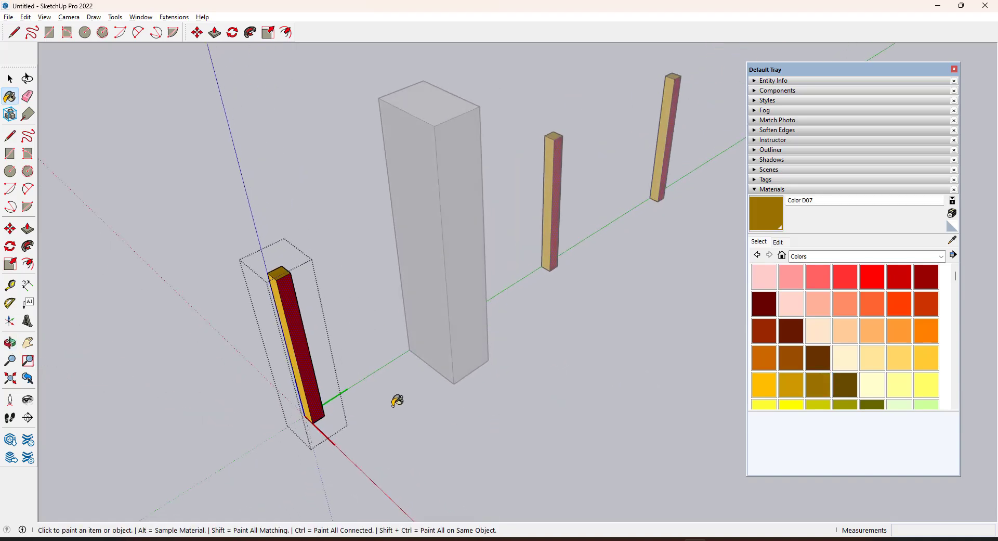
key(space)
click(448, 432)
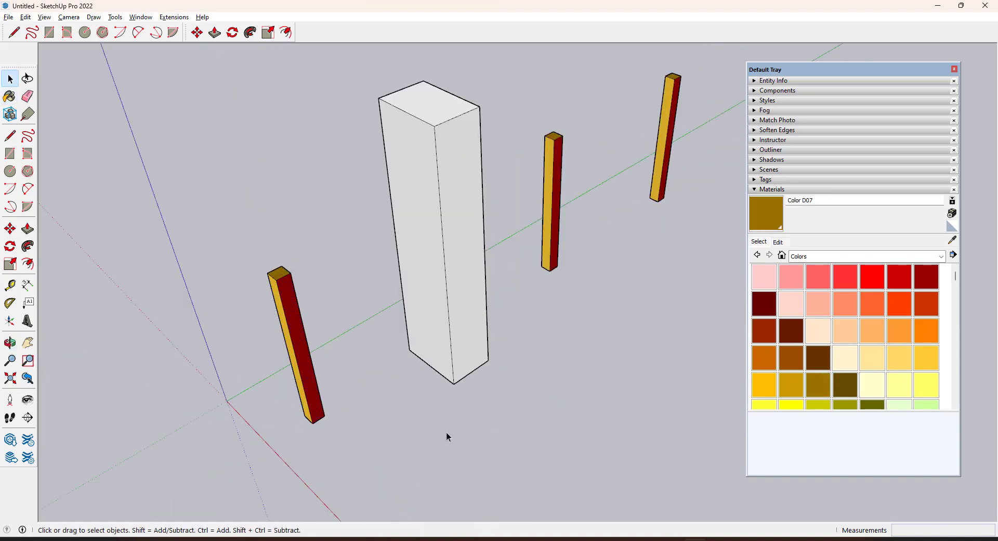
Step: Sample the dark red material from the side face of the column nearest the origin into the Paint Bucket
middle_drag(429, 427, 575, 422)
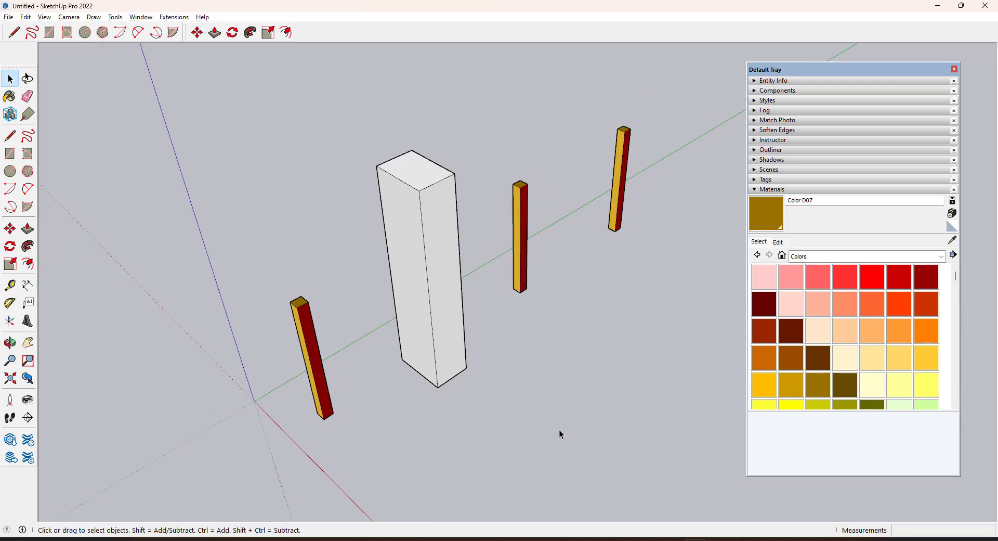
scroll(318, 334, up, 3)
middle_drag(317, 334, 319, 256)
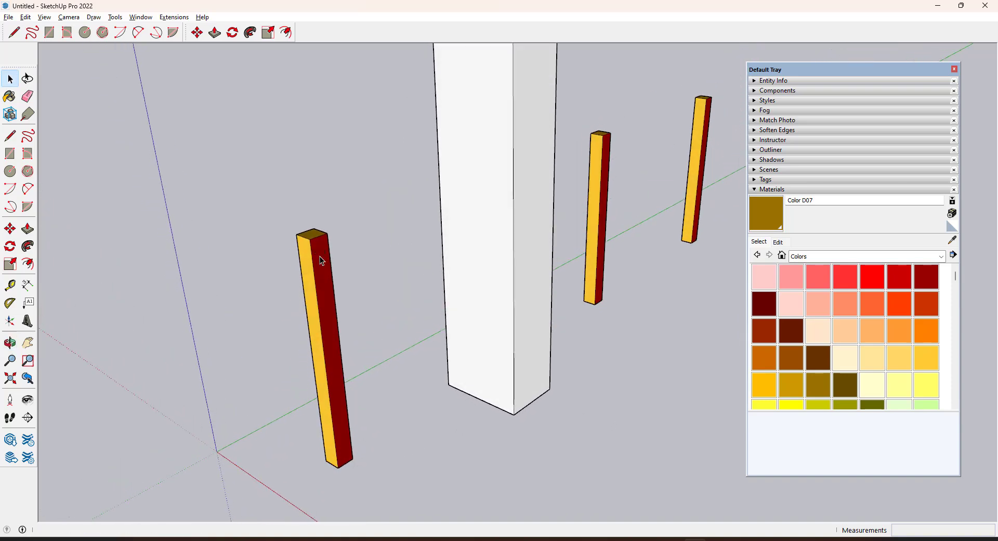
scroll(314, 266, up, 3)
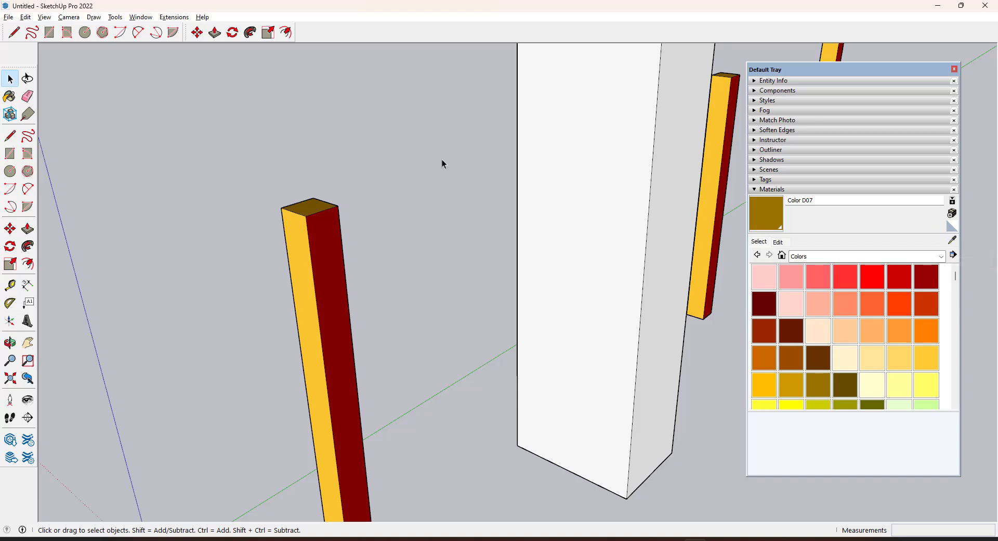
click(9, 96)
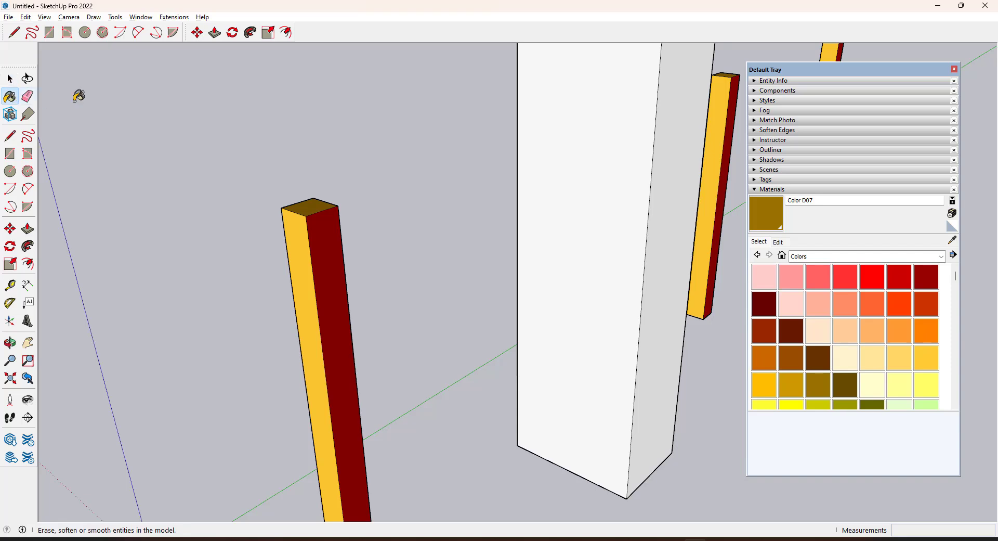
key(alt)
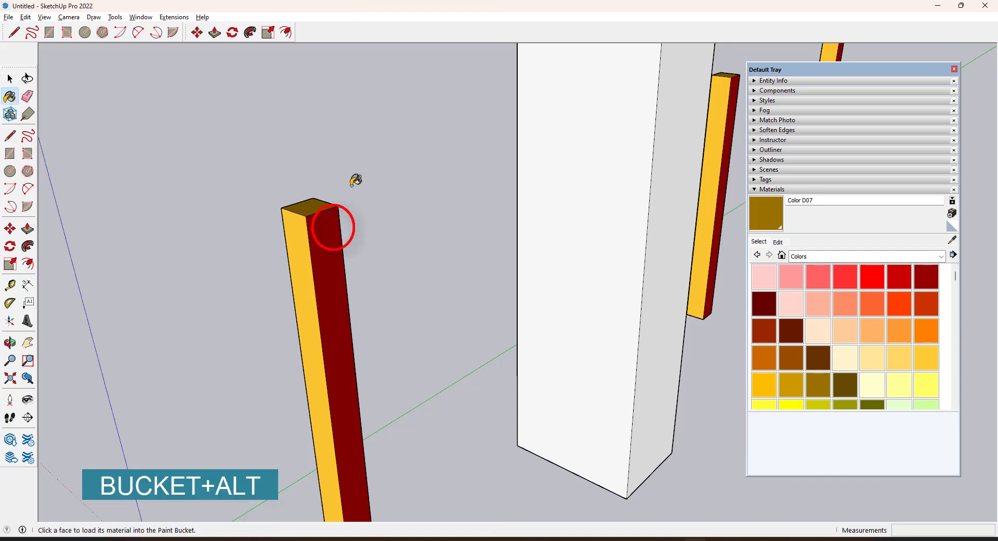
alt+click(331, 225)
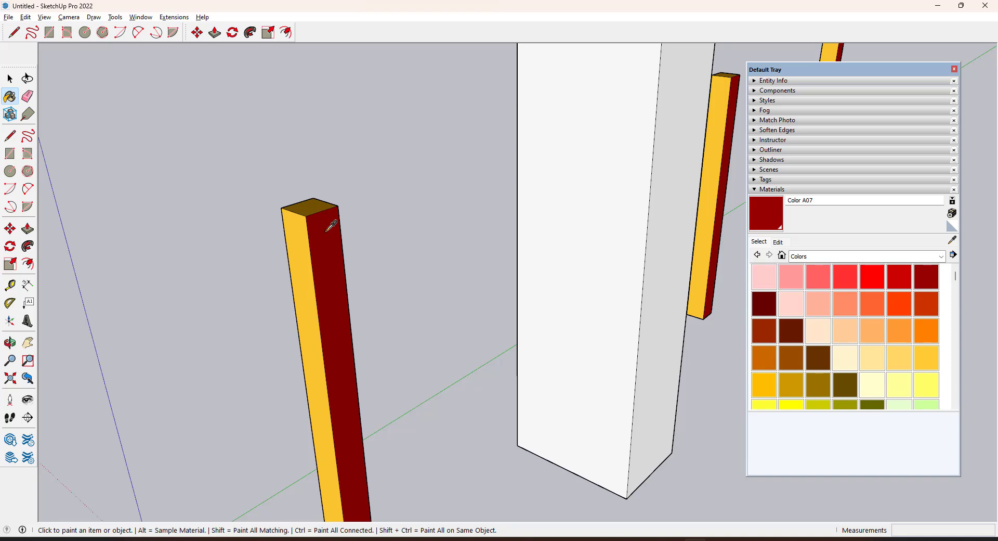
Step: Edit Color A07 by choosing a muted olive on the color wheel, and switch its color picker to RGB
click(778, 243)
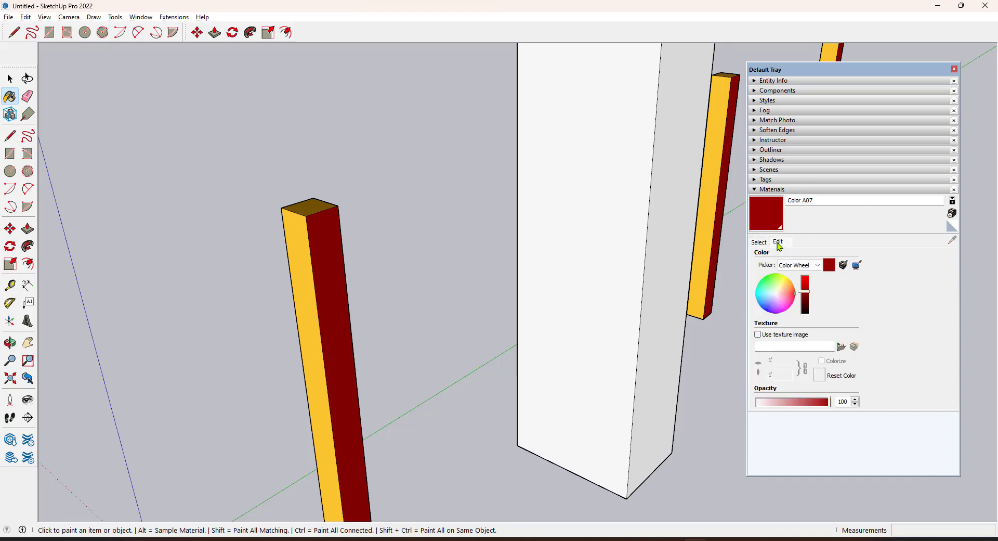
mouse_move(776, 287)
mouse_down()
mouse_move(767, 301)
mouse_move(778, 301)
mouse_move(773, 287)
mouse_move(773, 300)
mouse_move(782, 292)
mouse_up()
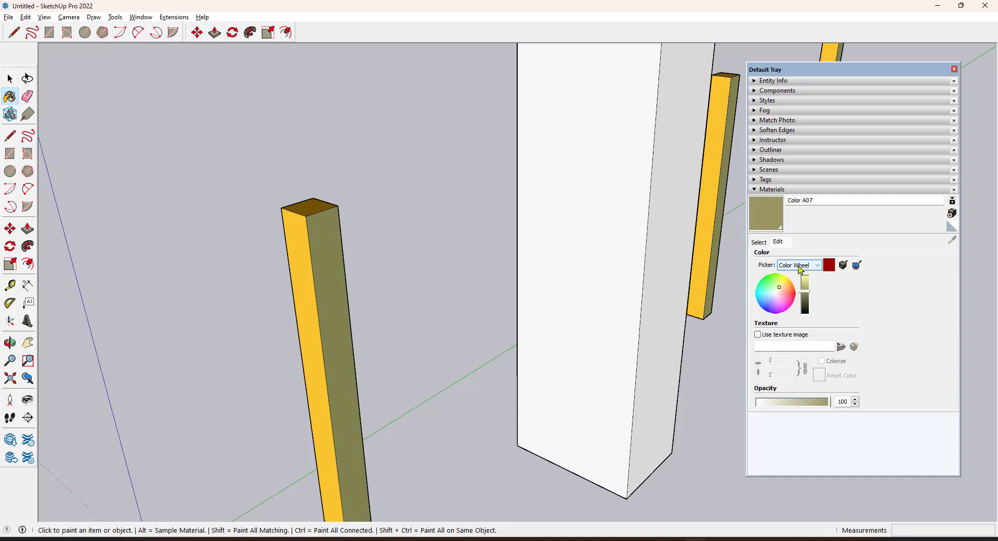
click(818, 267)
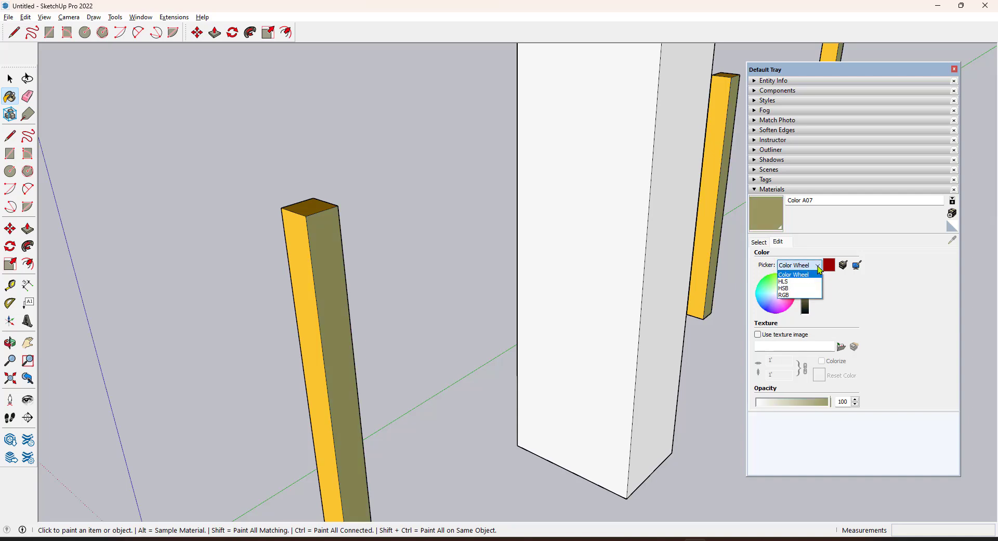
click(804, 296)
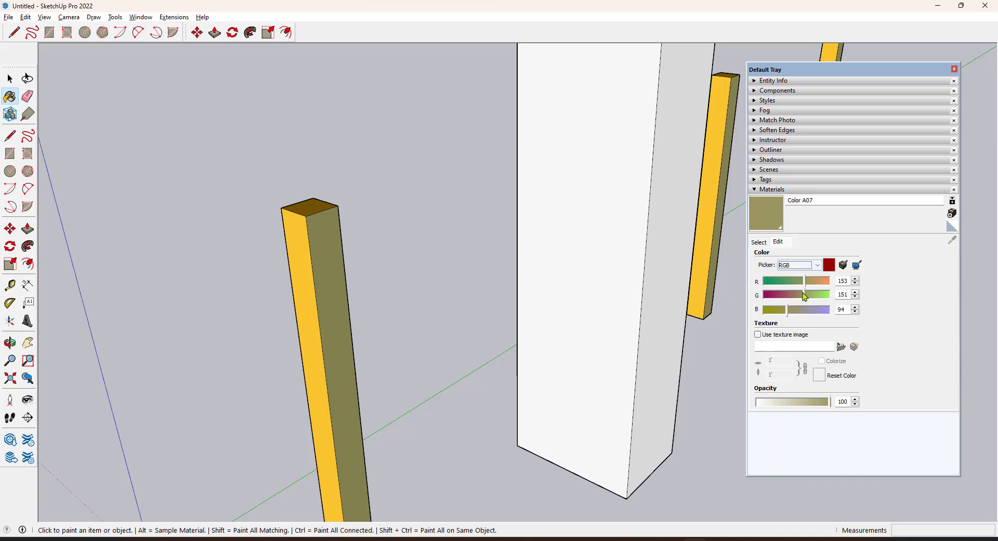
Step: Set the red, green and blue values of Color A07 to 255 each
double_click(848, 281)
text(255)
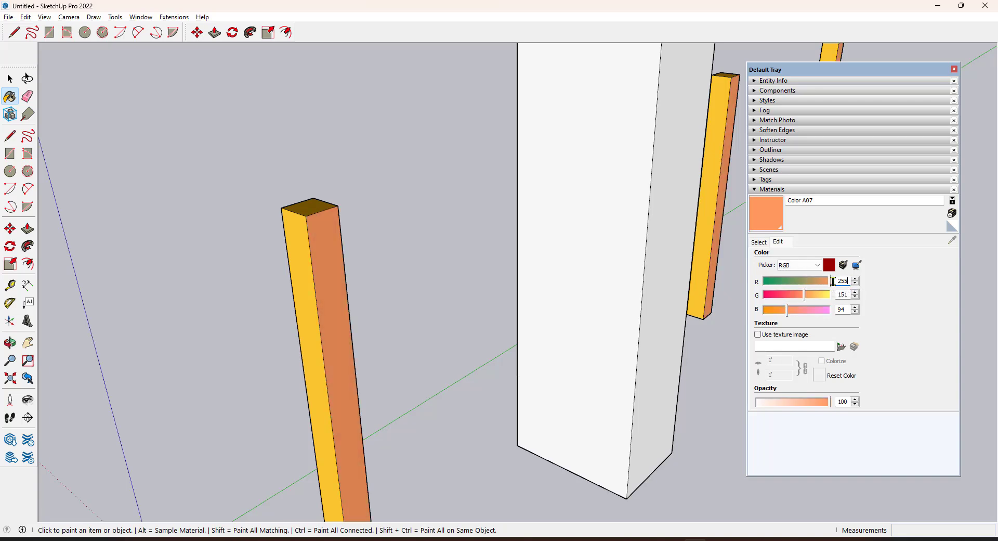
key(Tab)
text(255)
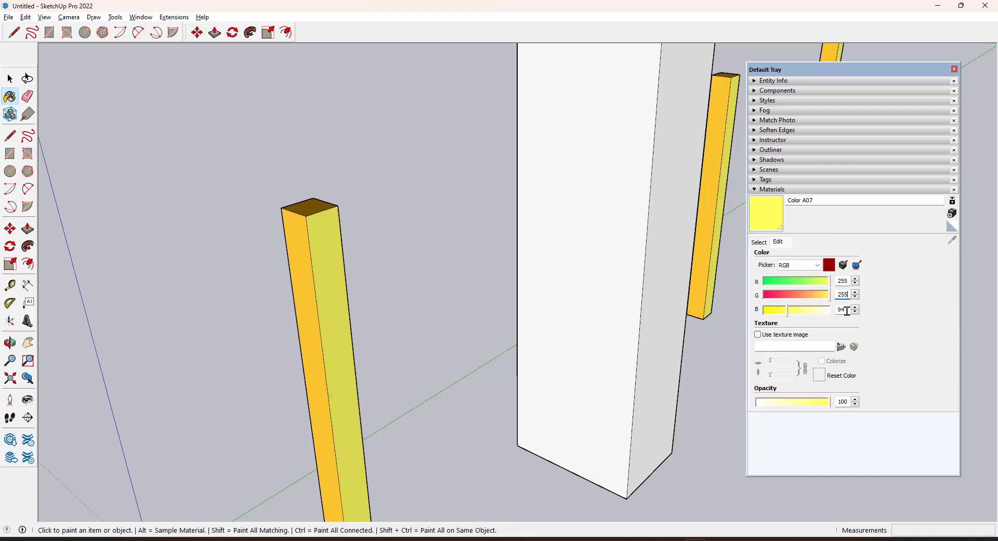
key(Tab)
text(255)
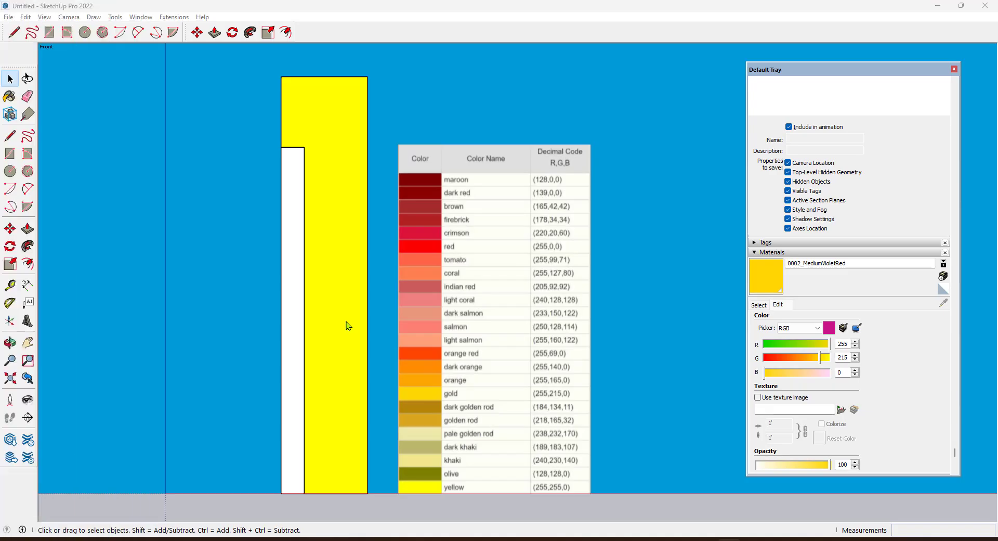
Step: Paint the pale yellow face beside the color chart with 0010_Snow from the Colors-Named collection
click(211, 308)
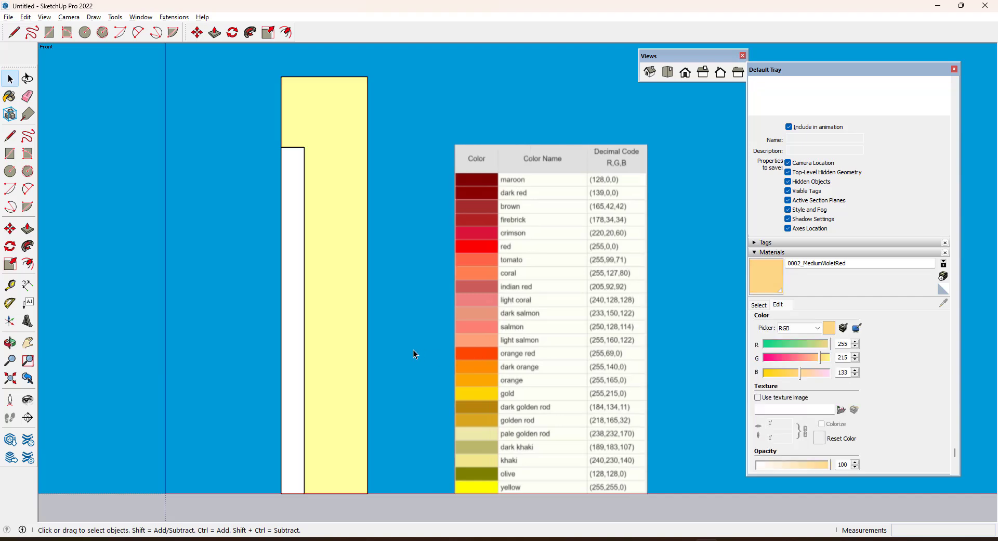
key(b)
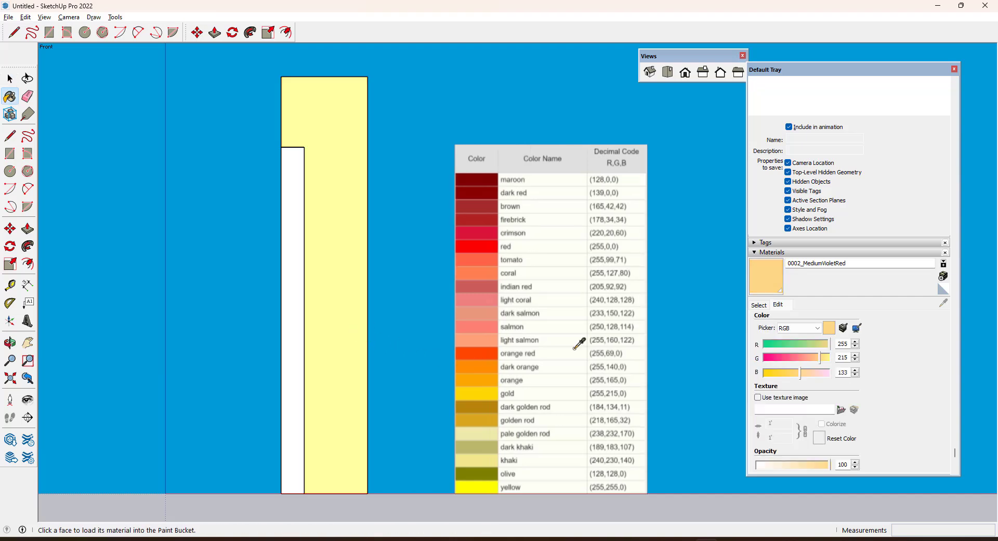
click(761, 307)
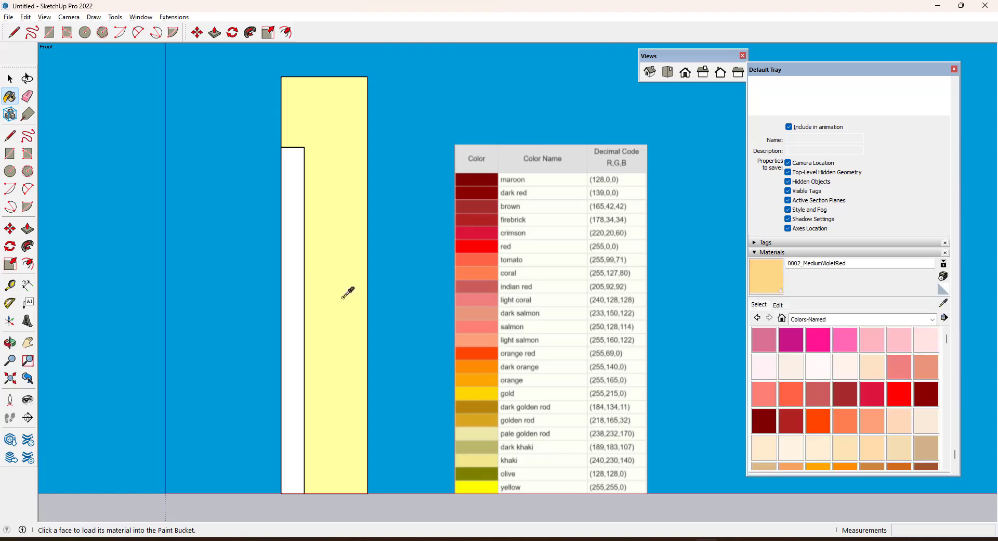
click(817, 367)
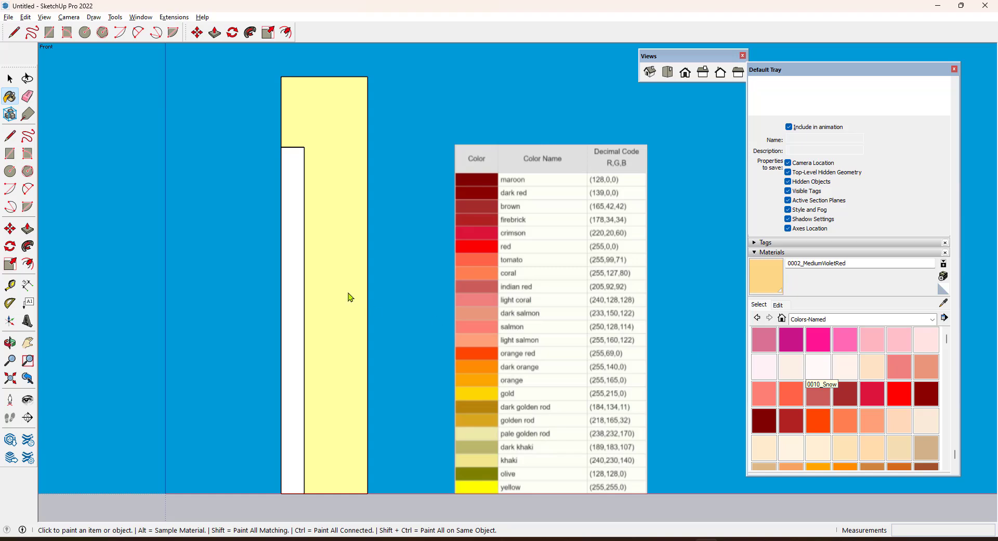
click(355, 289)
key(space)
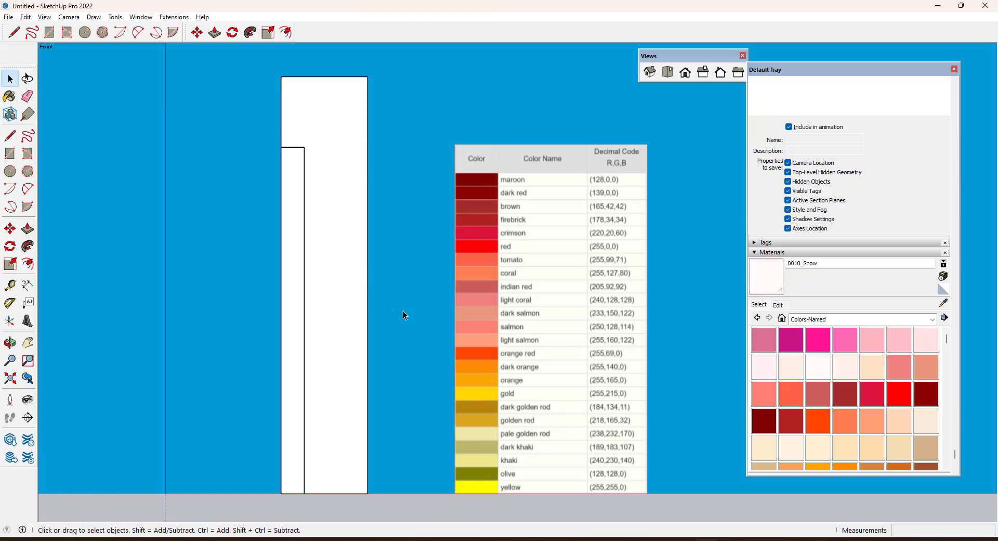
scroll(426, 322, up, 2)
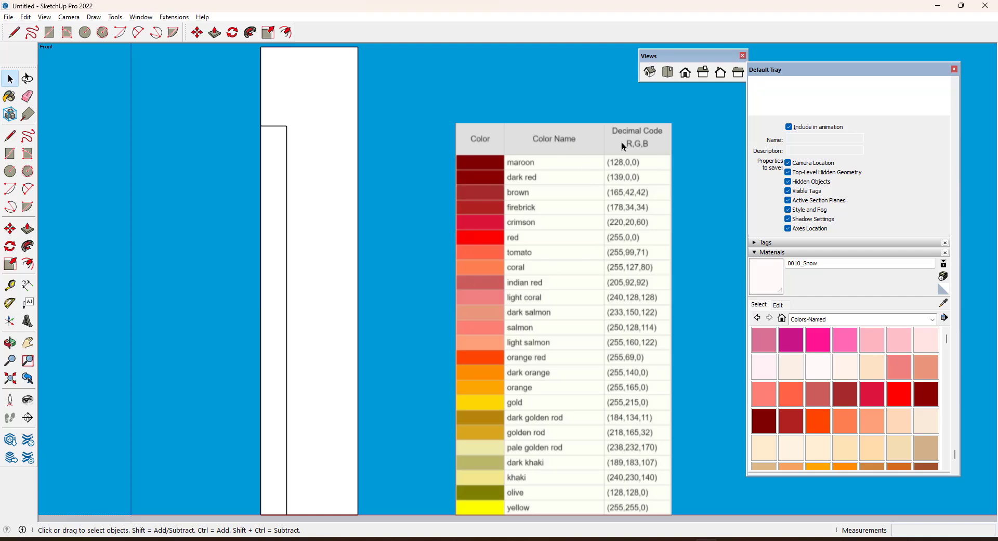
Step: Paint the narrow column in the front view with 0010_Snow and open that material for editing
scroll(464, 237, down, 1)
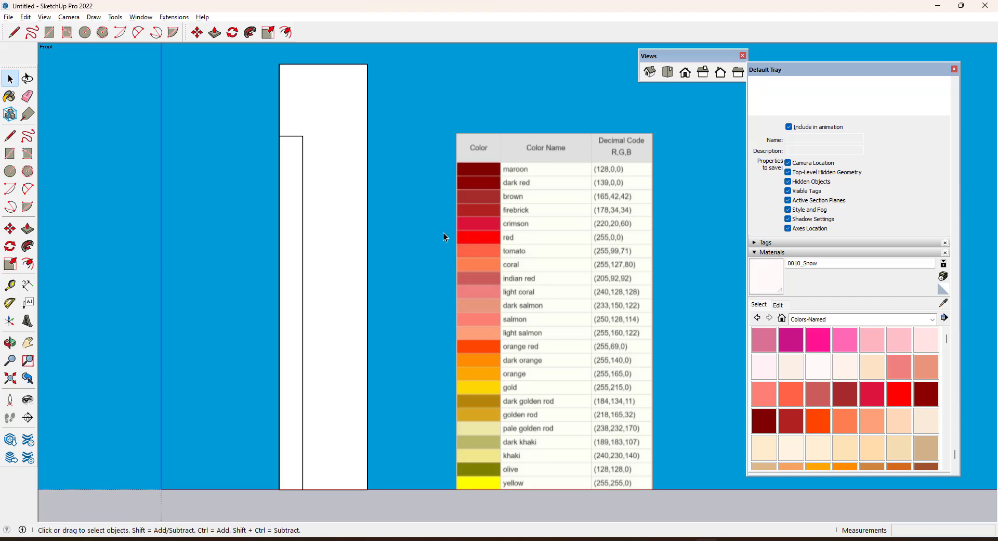
click(812, 368)
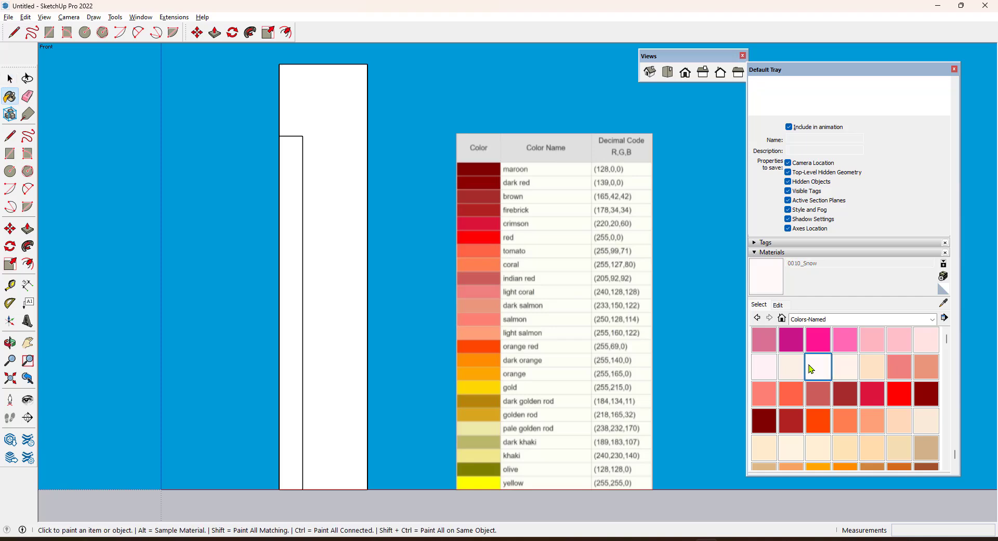
click(299, 237)
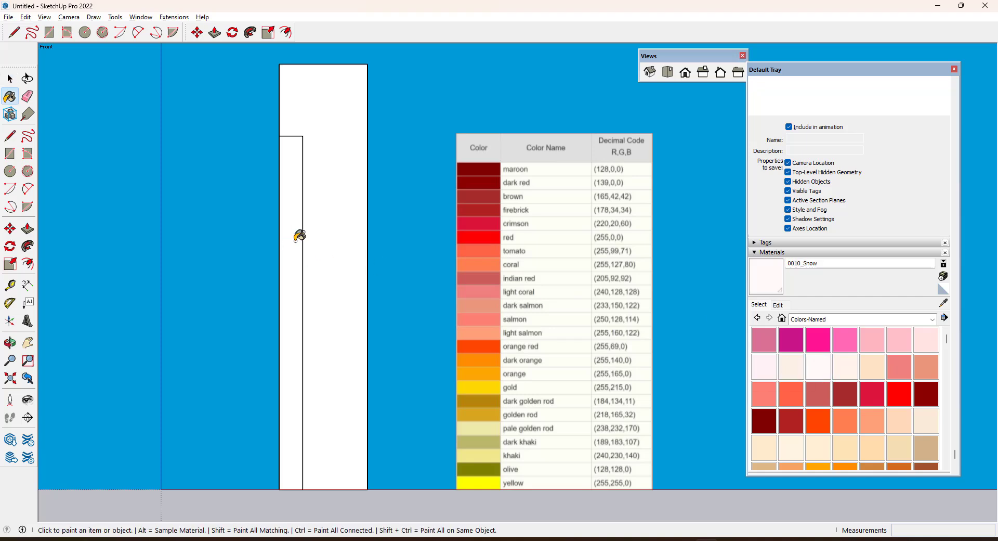
click(779, 306)
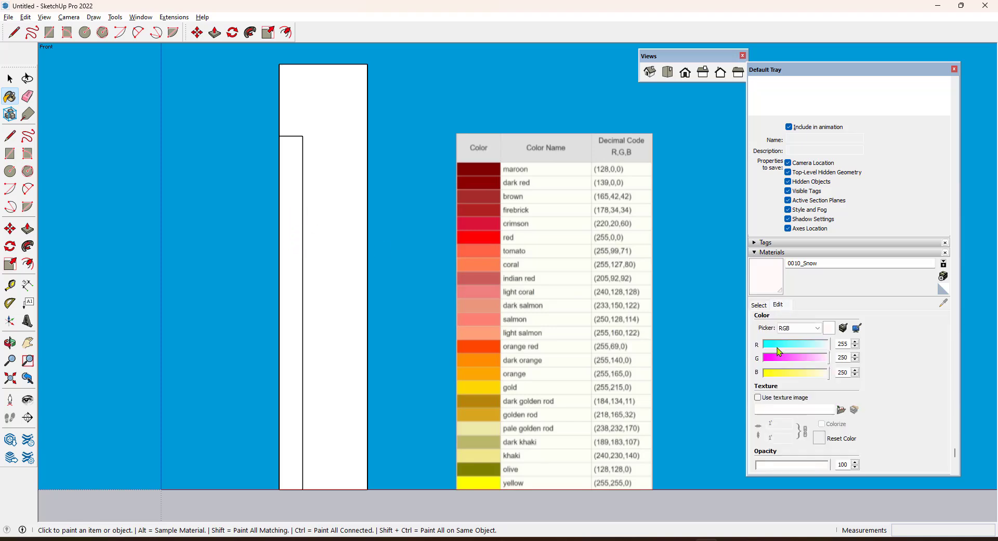
Step: Switch the color picker of 0010_Snow to Color Wheel and back to RGB
click(820, 330)
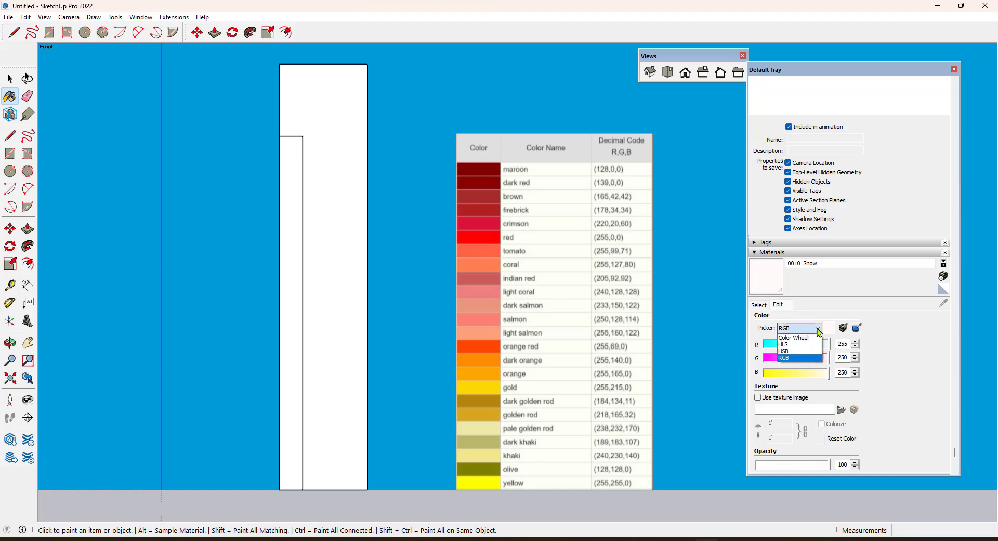
click(813, 338)
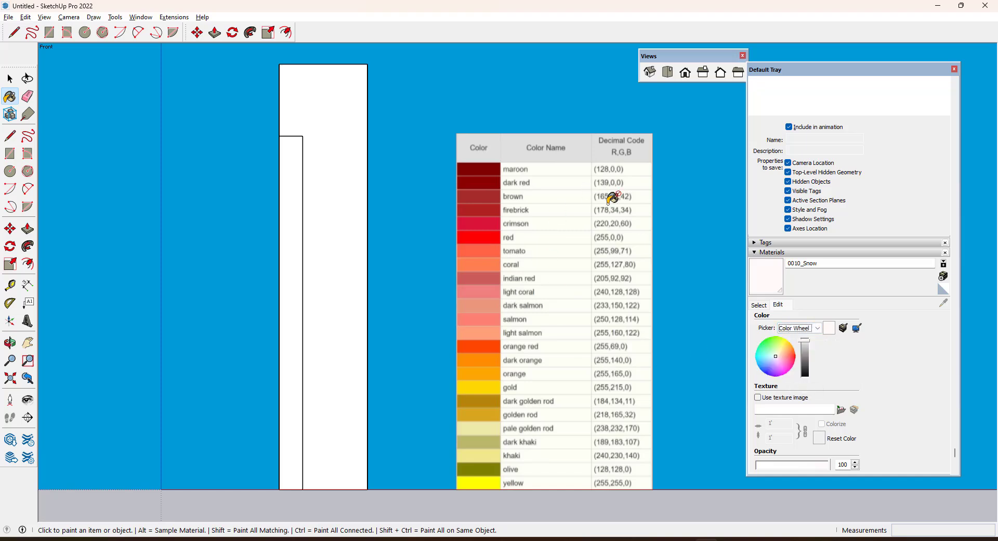
click(814, 328)
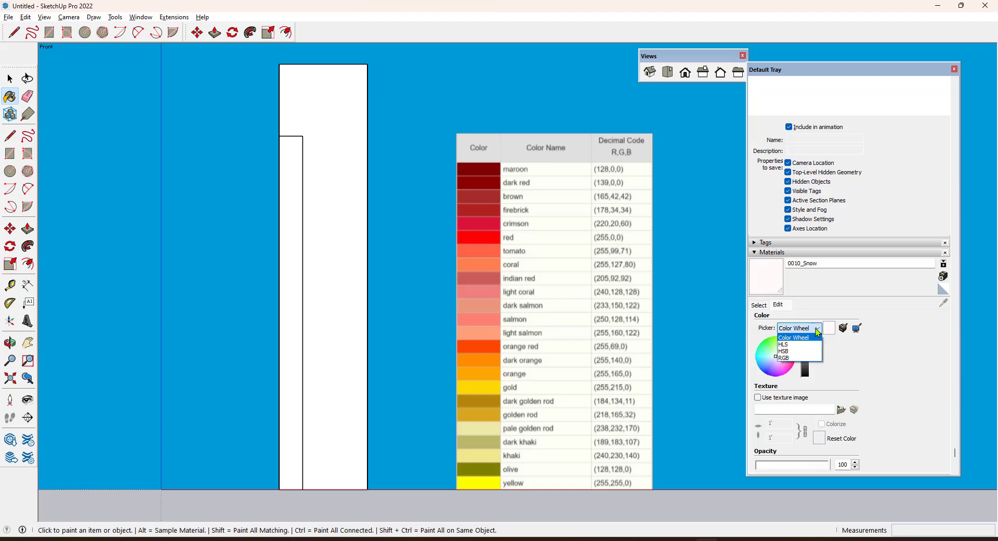
click(799, 358)
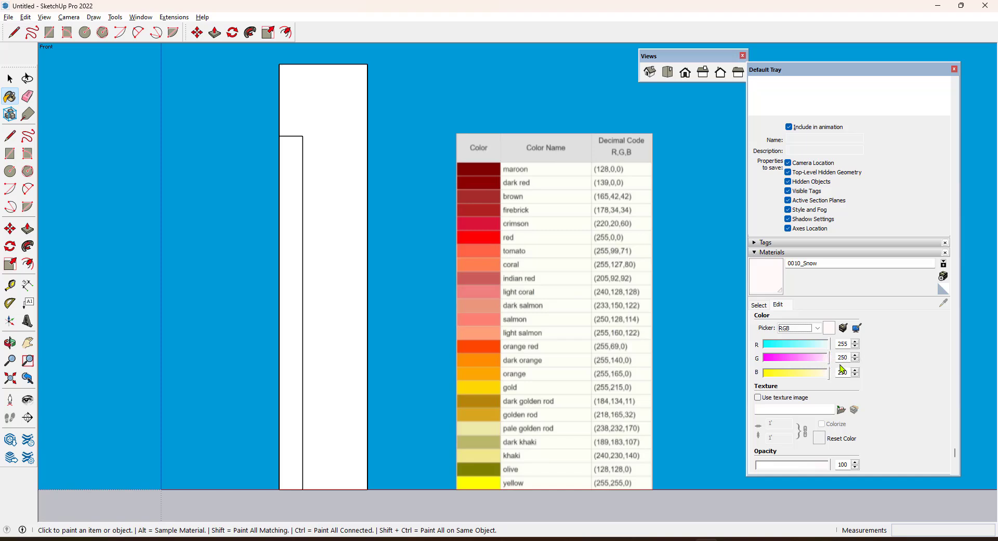
Step: Set the green value of 0010_Snow to 215 and its blue value to 0
drag(848, 357, 831, 359)
text(215)
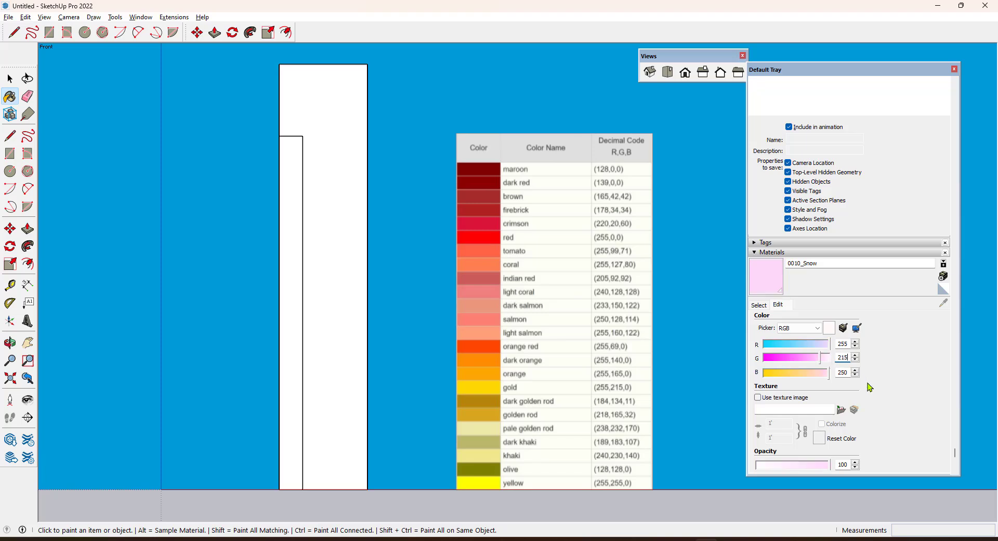
drag(849, 373, 838, 373)
text(0)
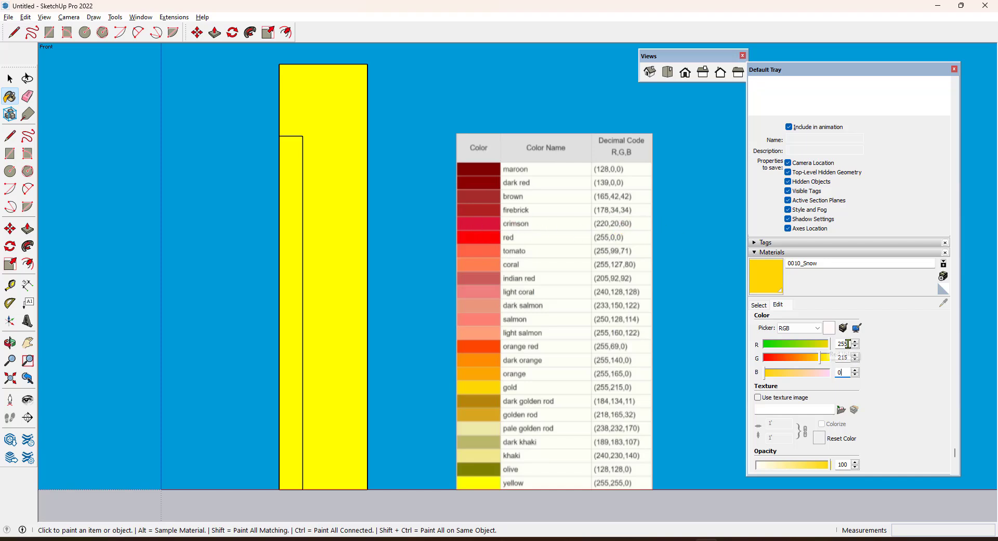
Step: Set the green value of 0010_Snow to 0 and return to the material selection
double_click(836, 358)
text(0)
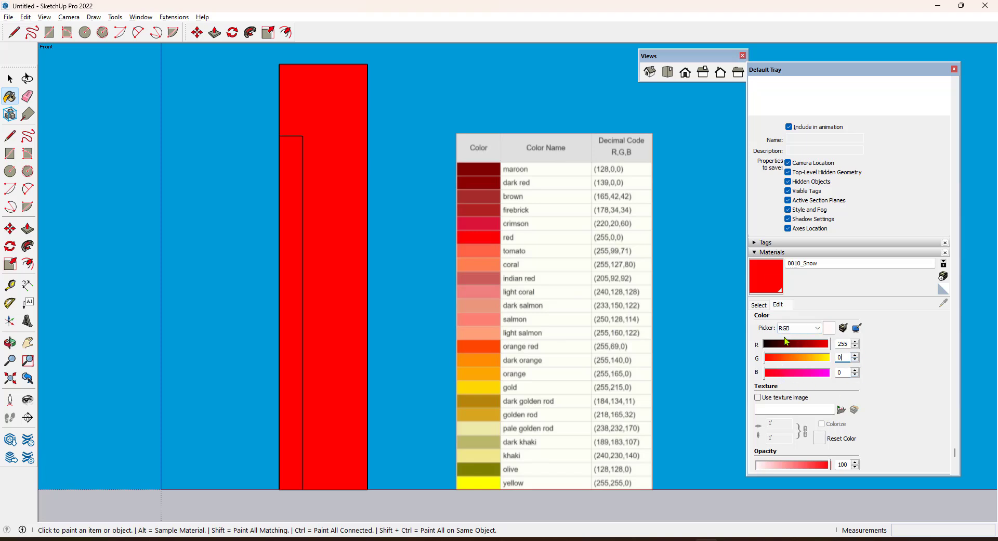
click(759, 305)
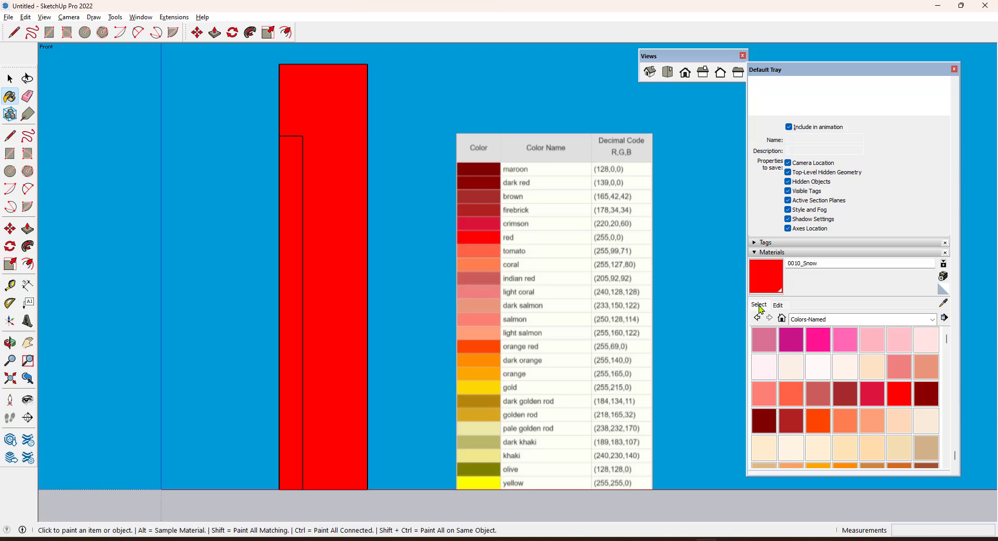
Step: Delete the color chart image standing in front of the columns
middle_drag(301, 285, 481, 387)
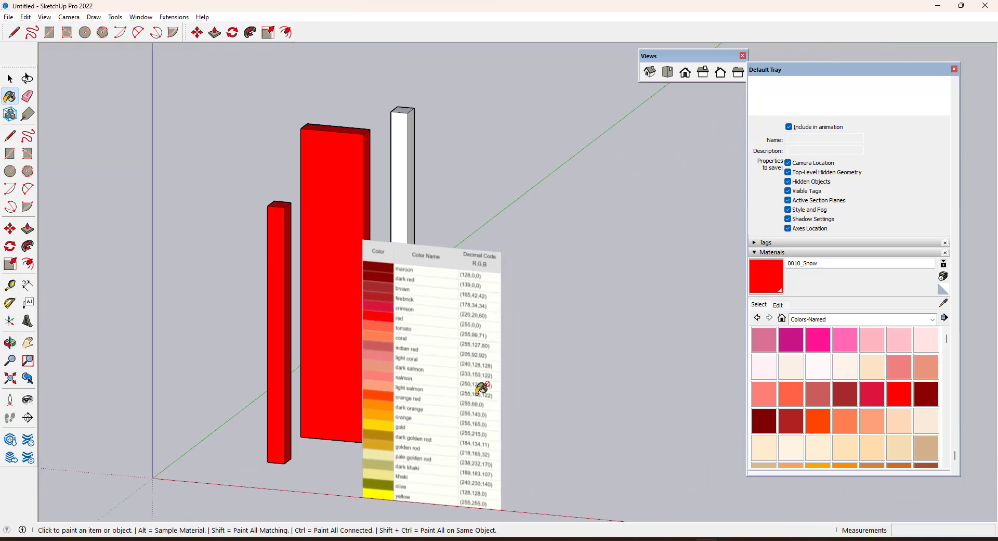
key(space)
click(481, 390)
key(Delete)
scroll(531, 386, down, 2)
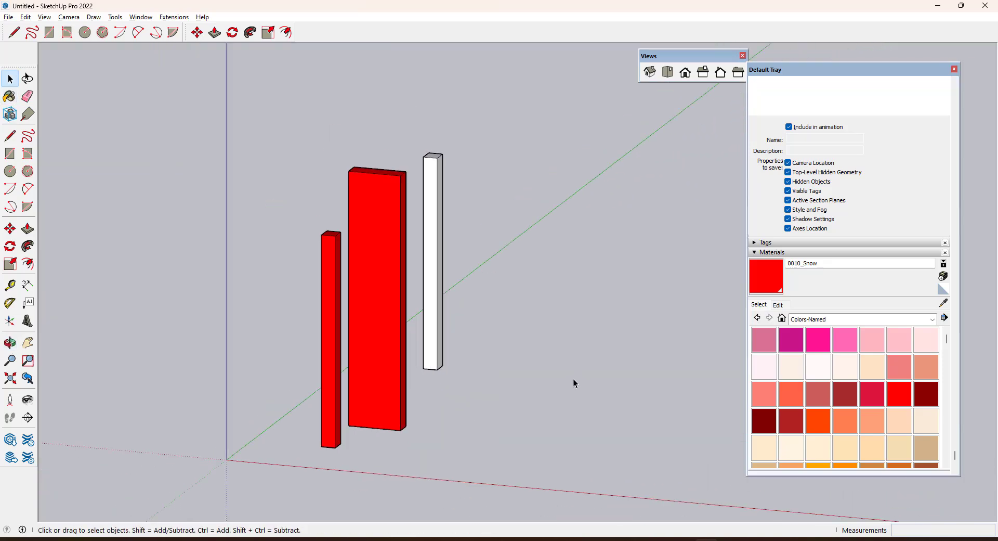
Step: Switch the material library to the Wood collection
middle_drag(574, 379, 390, 408)
scroll(446, 395, up, 1)
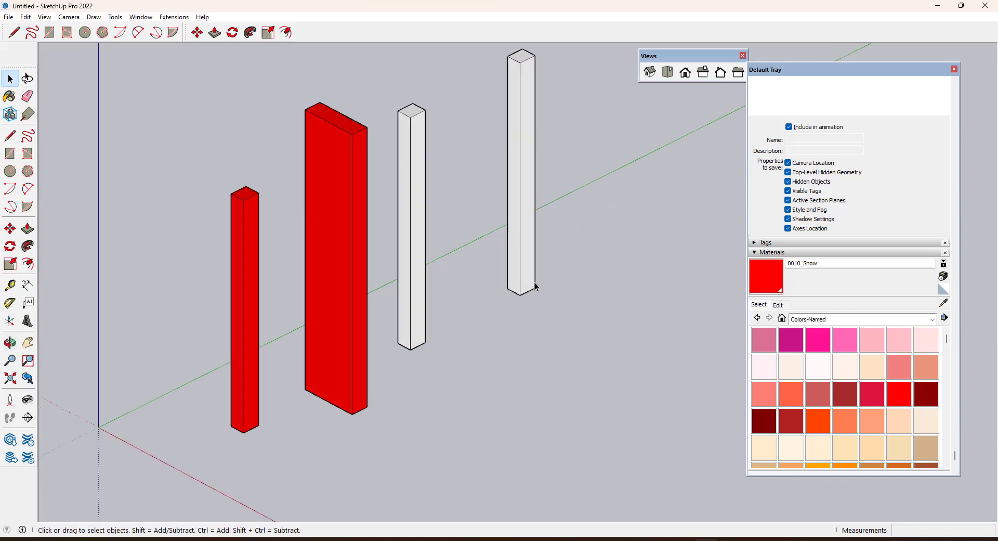
click(933, 321)
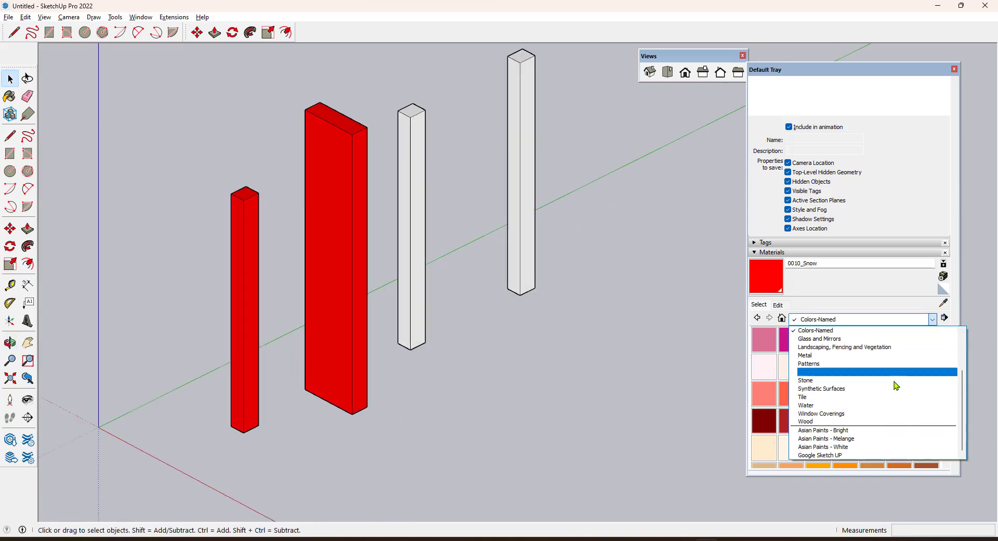
click(859, 422)
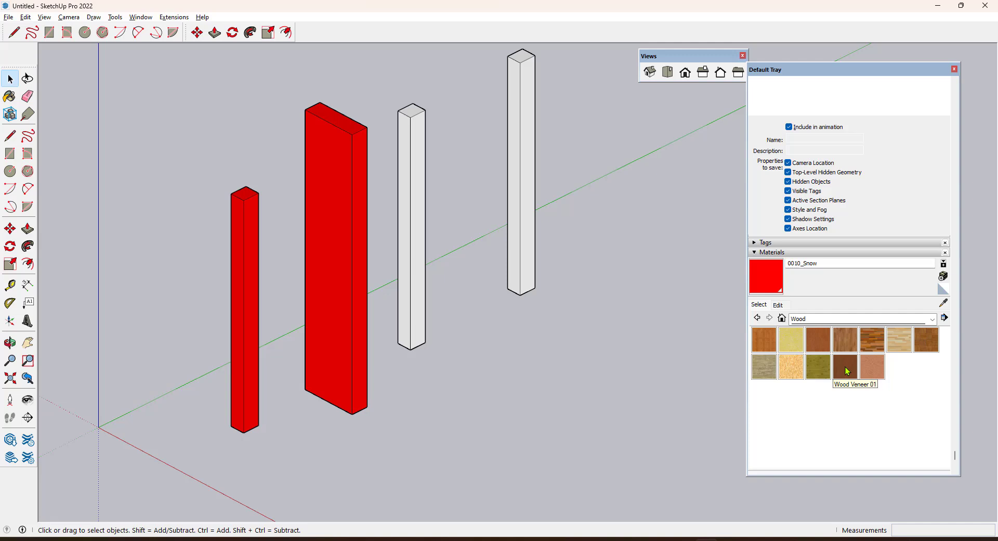
Step: Draw a large rectangle on the ground in front of the columns and extrude it upward into a thin slab
key(r)
scroll(330, 404, down, 3)
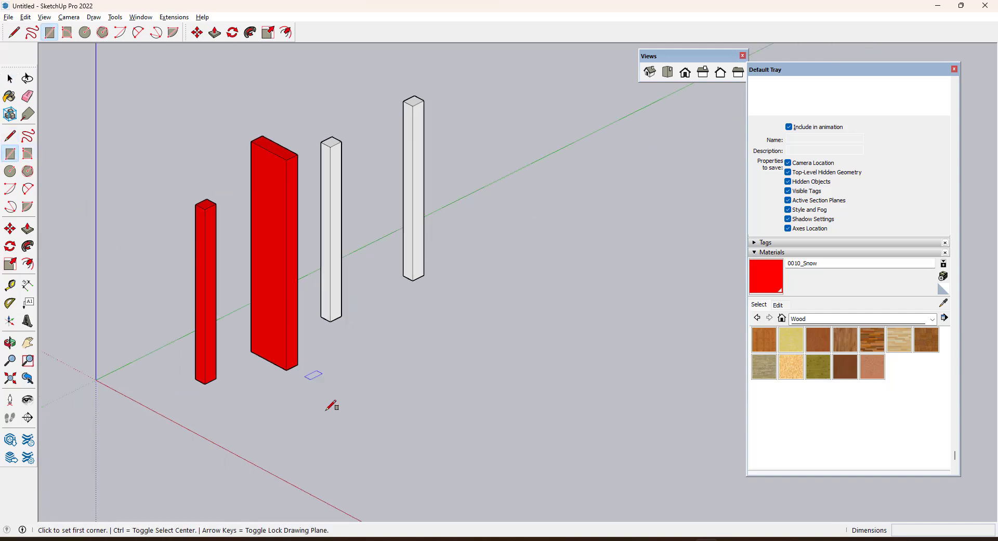
click(336, 423)
click(618, 415)
key(p)
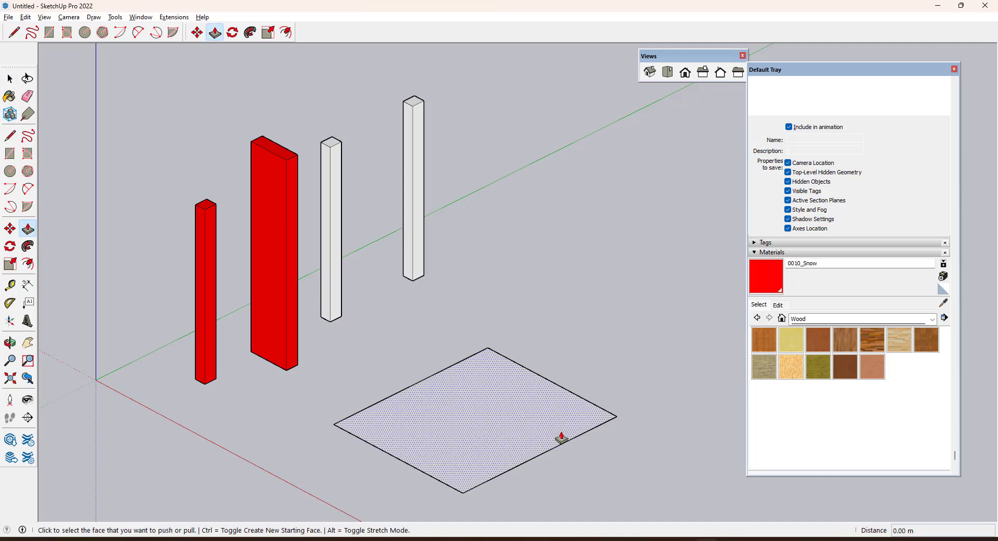
click(560, 438)
click(560, 431)
Step: Select the entire thin slab and make it a group
key(space)
triple_click(560, 430)
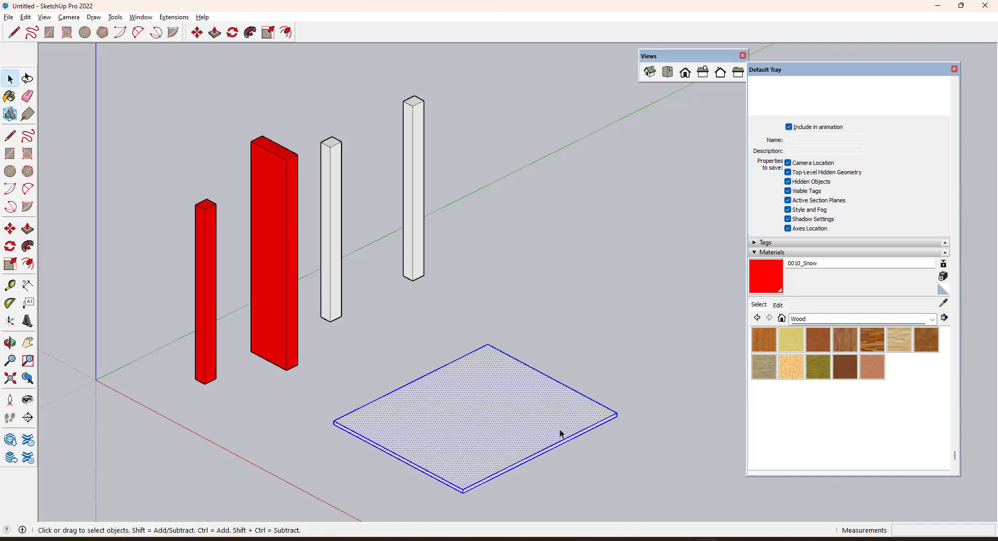
right_click(561, 433)
click(607, 311)
Step: Paint the slab group with the Wood Floor Dark material
middle_drag(452, 207, 476, 395)
scroll(489, 403, up, 2)
scroll(416, 311, down, 2)
scroll(463, 385, up, 4)
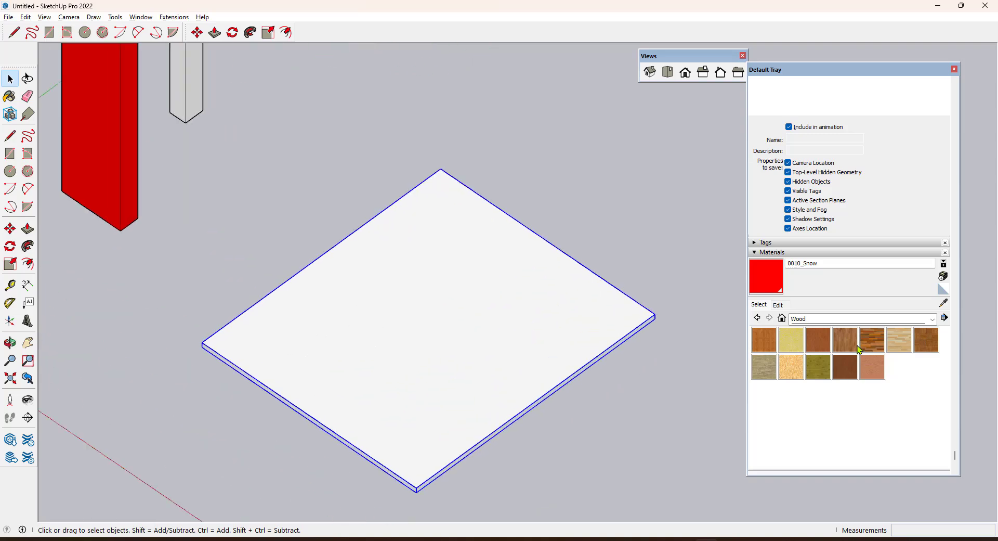
click(874, 345)
click(561, 339)
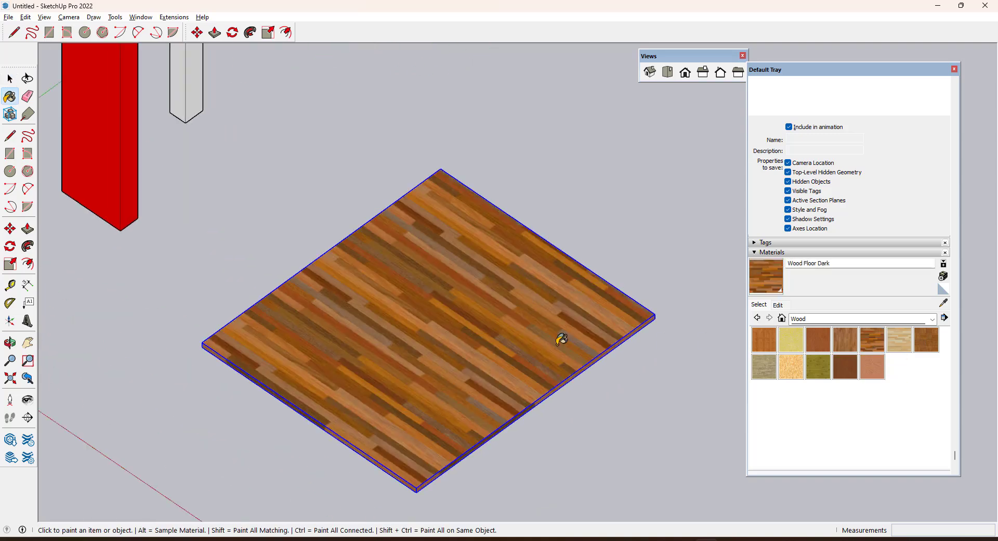
mouse_move(508, 341)
middle_down()
mouse_move(508, 277)
mouse_move(502, 330)
middle_up()
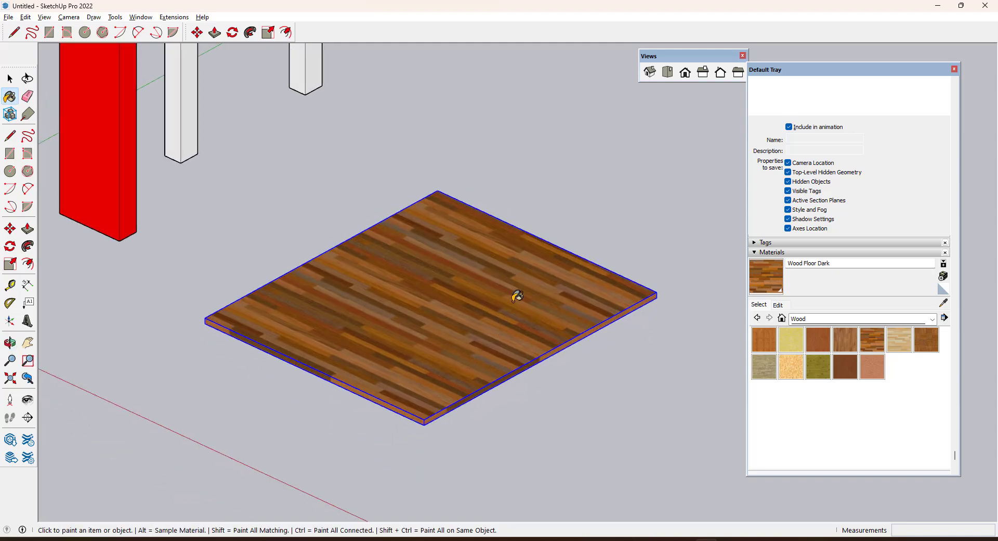
Step: Open the slab group, select its top face, and open Wood Floor Dark for editing
key(space)
double_click(512, 318)
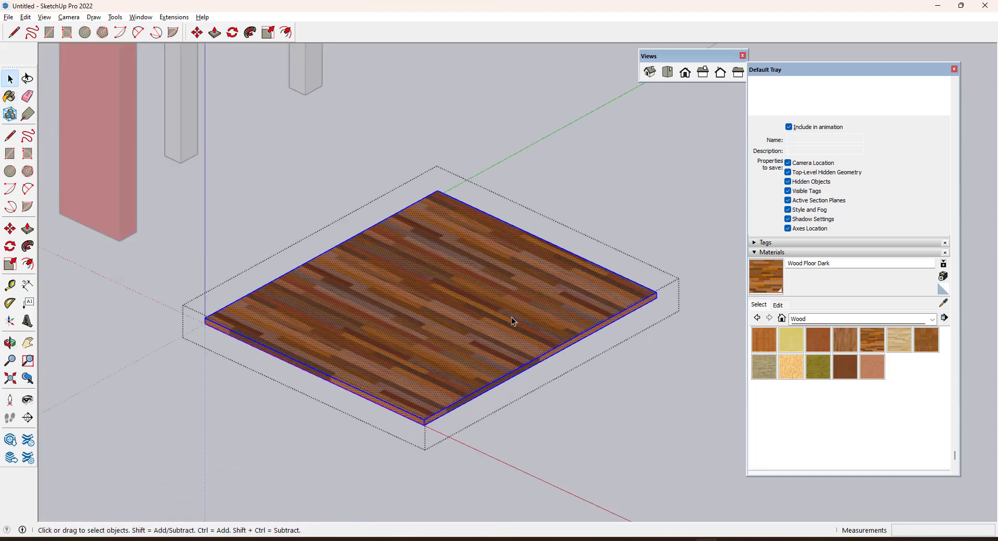
click(512, 317)
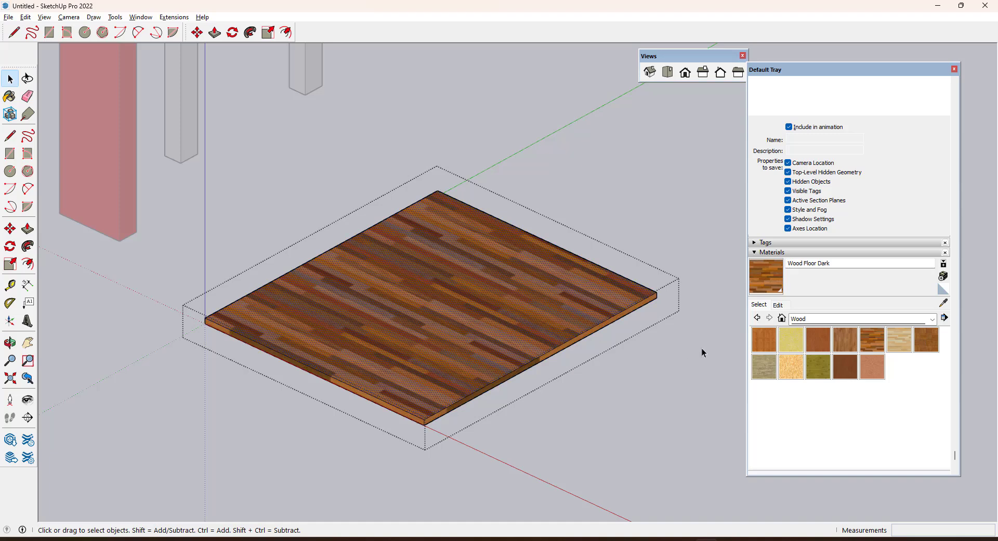
click(778, 305)
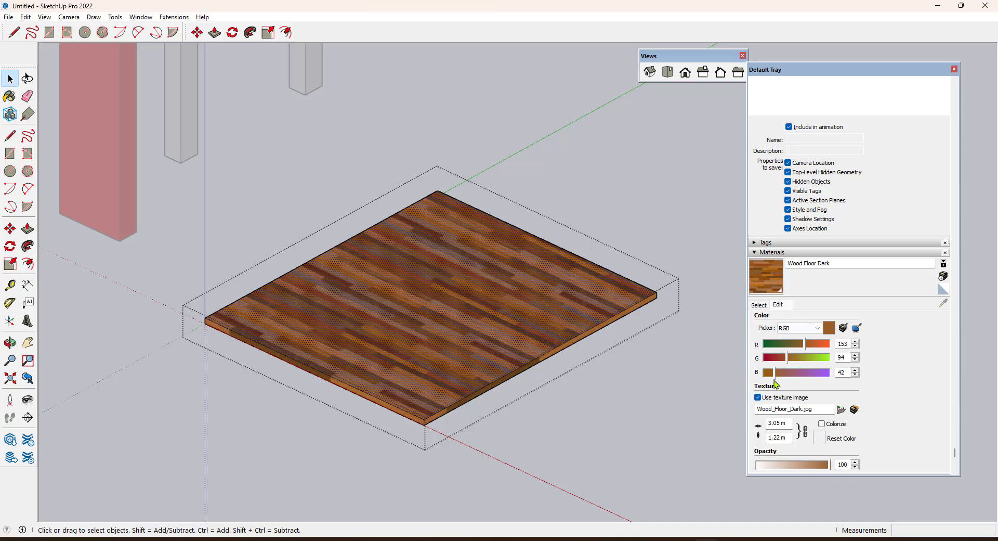
middle_drag(644, 364, 627, 400)
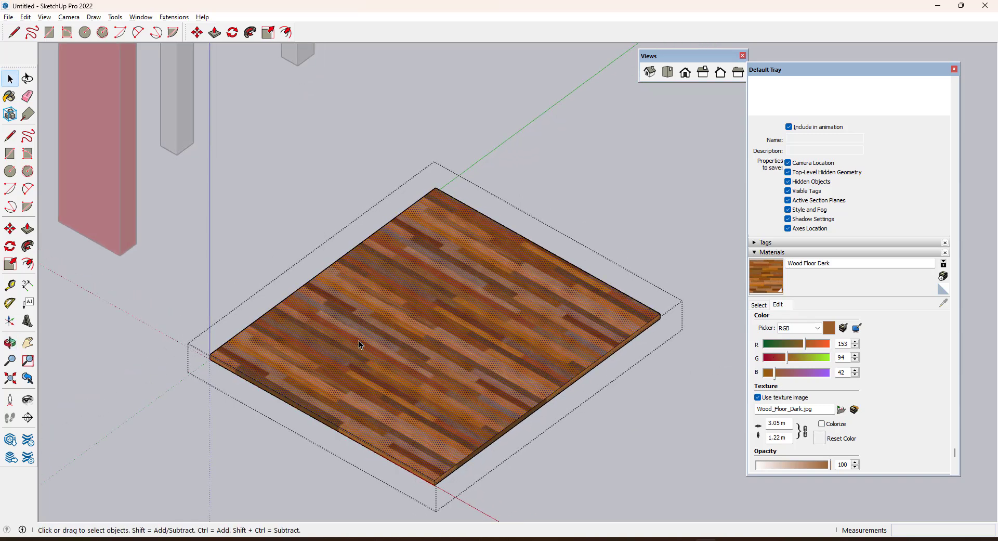
Step: Try recoloring Wood Floor Dark to red 57, green 34 and blue 157, and undo the color changes
click(778, 344)
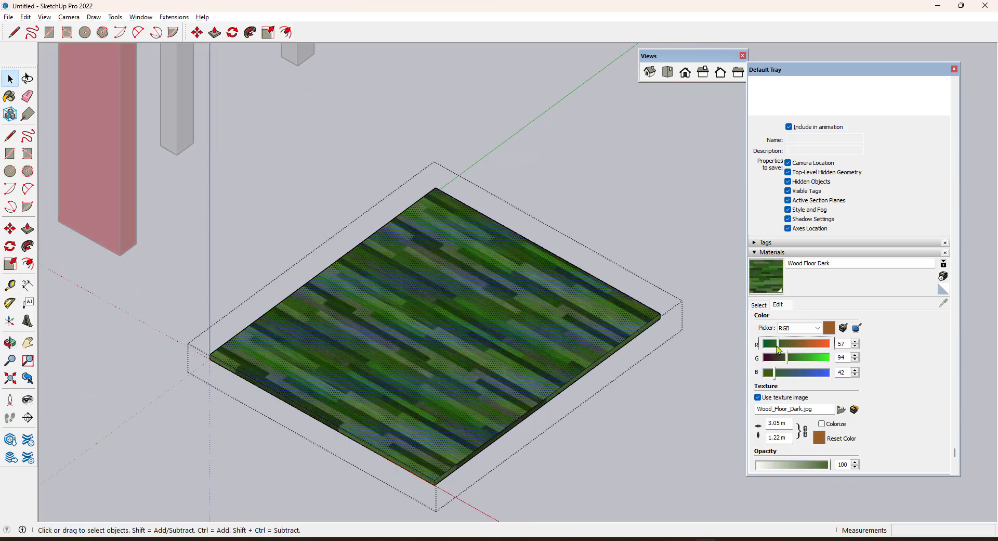
click(772, 358)
click(804, 373)
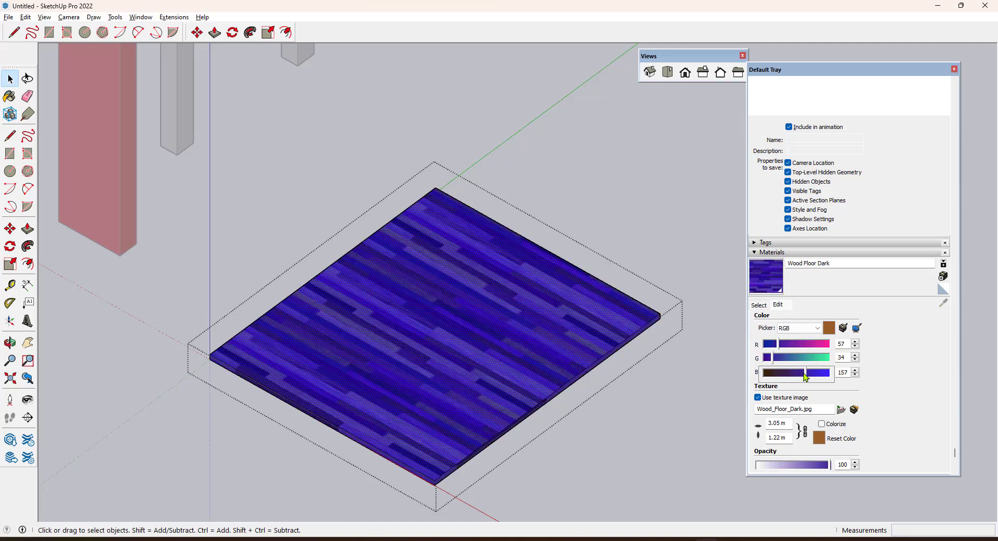
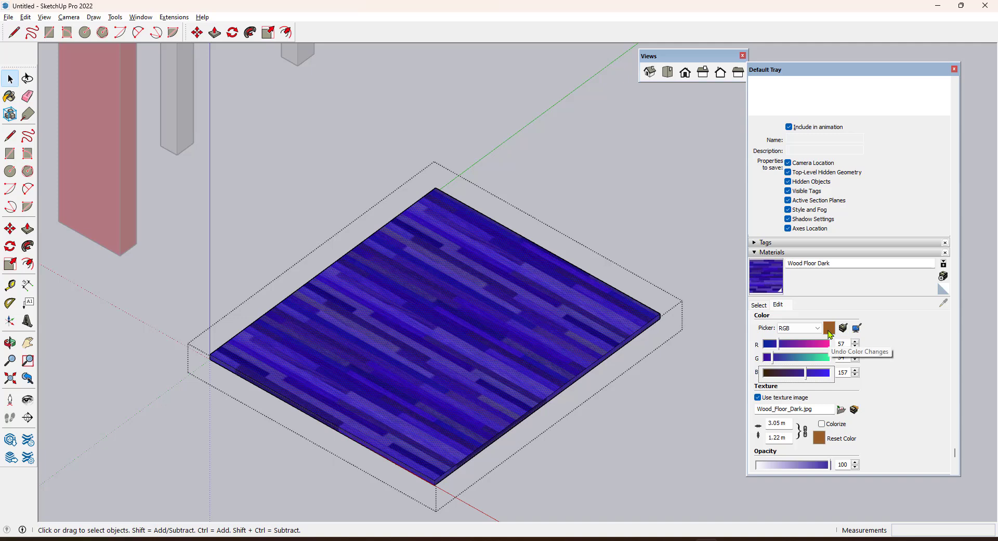
click(829, 328)
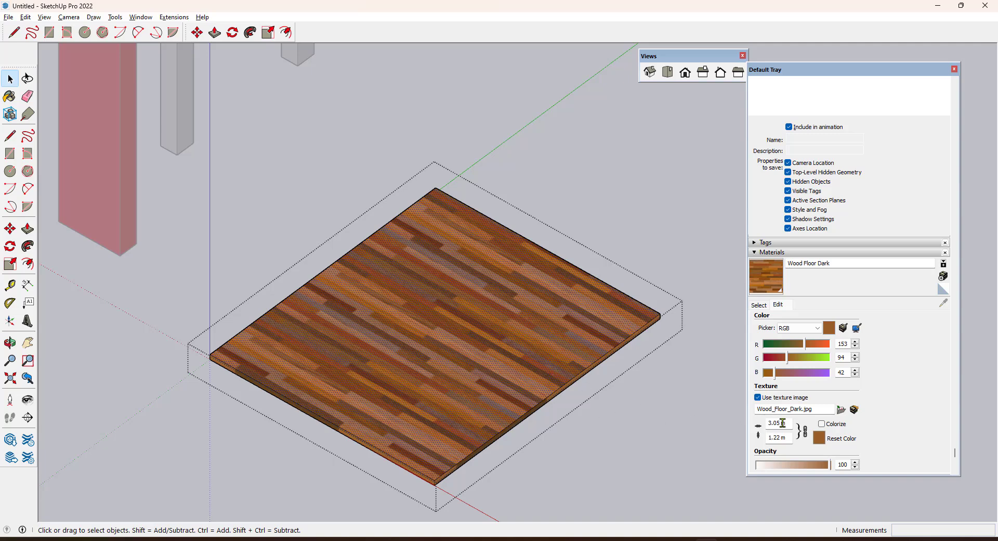
Step: Try a texture width of 4 m for Wood Floor Dark and undo the size change
drag(789, 423, 754, 430)
text(4)
drag(789, 438, 765, 438)
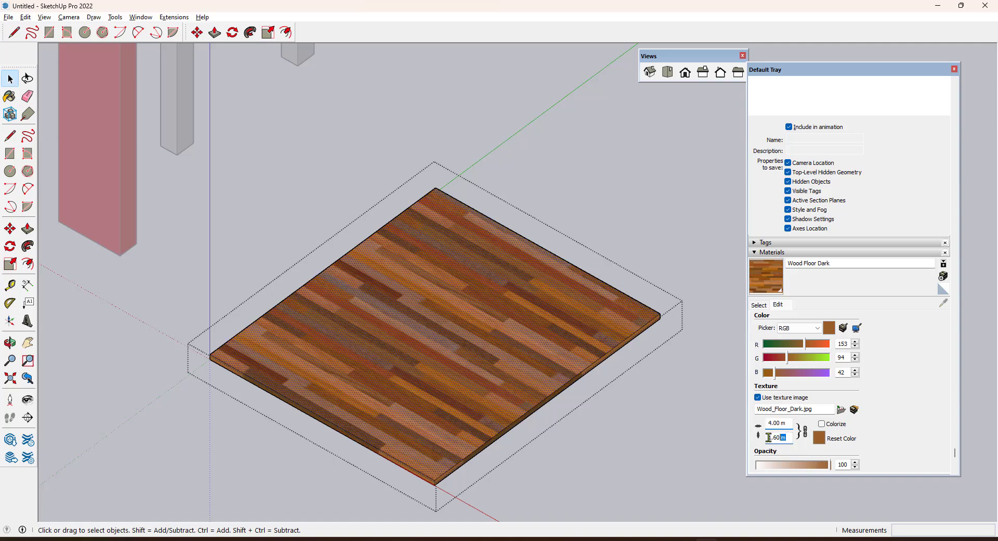
click(760, 437)
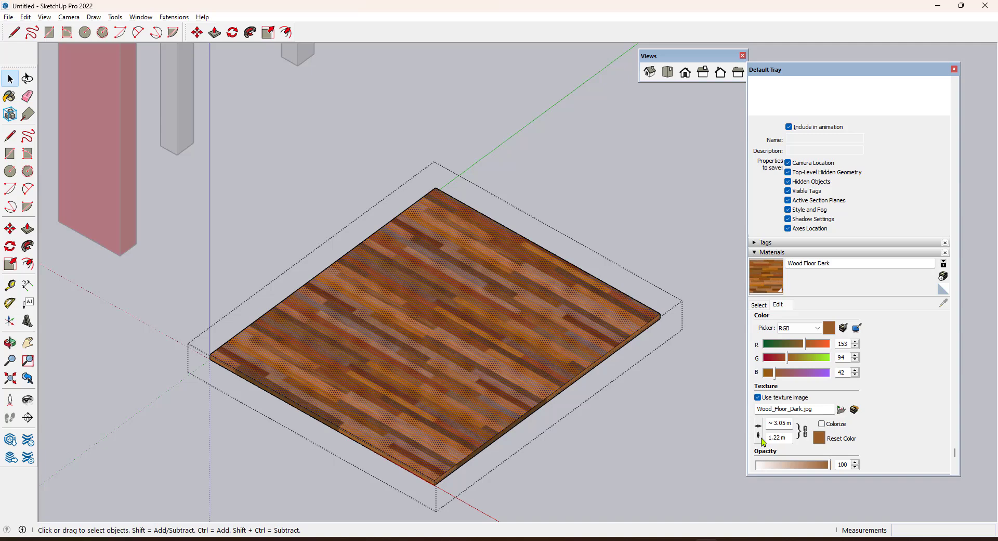
Step: Set the Wood Floor Dark texture height to 2 m and unlock the texture's aspect ratio
drag(788, 438, 755, 442)
text(2)
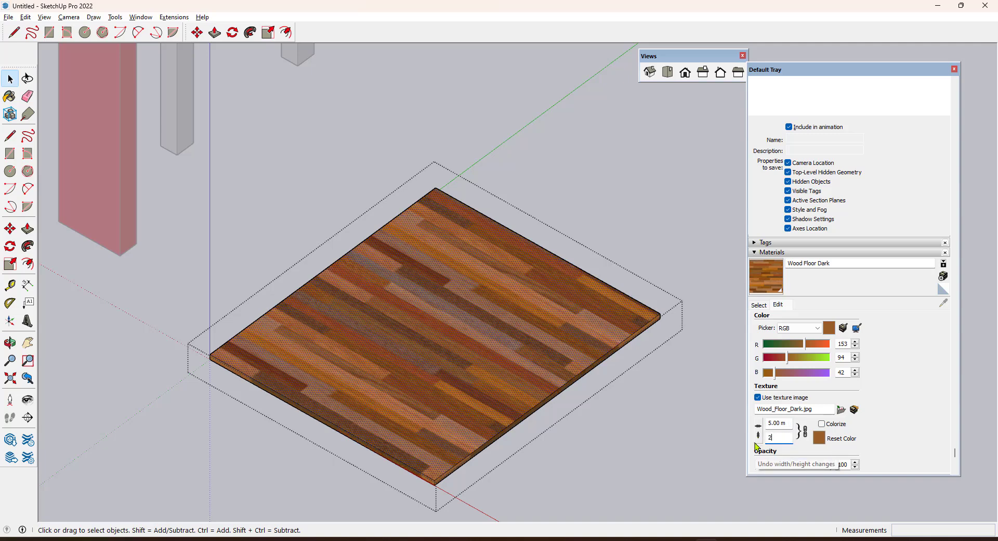
click(805, 432)
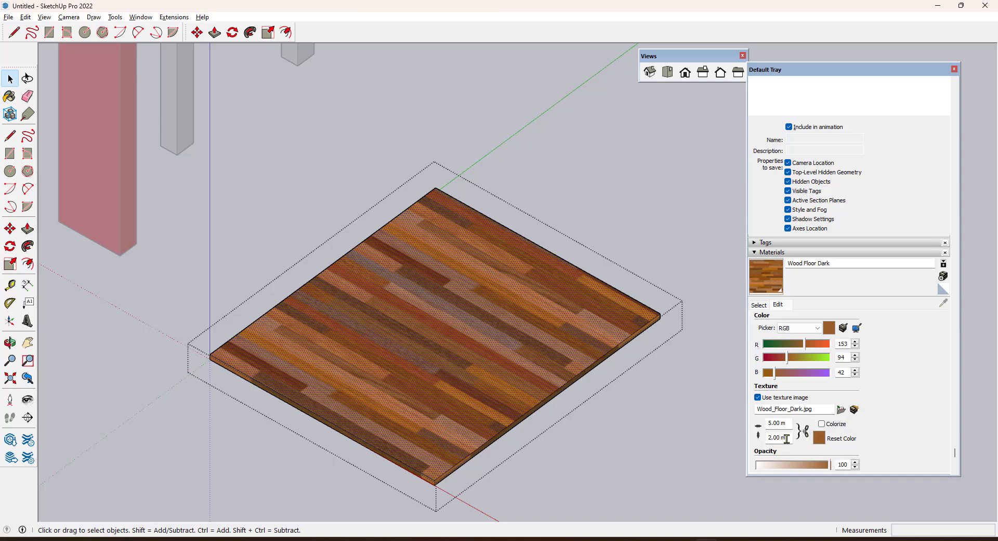
Step: Close the slab group and set the Wood Floor Dark texture height to 5 m
click(745, 443)
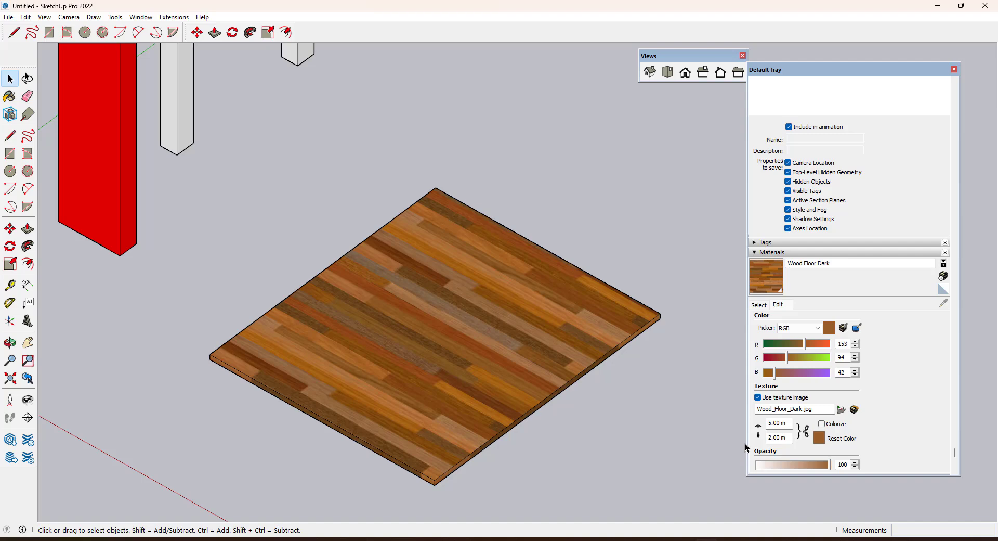
drag(786, 438, 754, 443)
text(5)
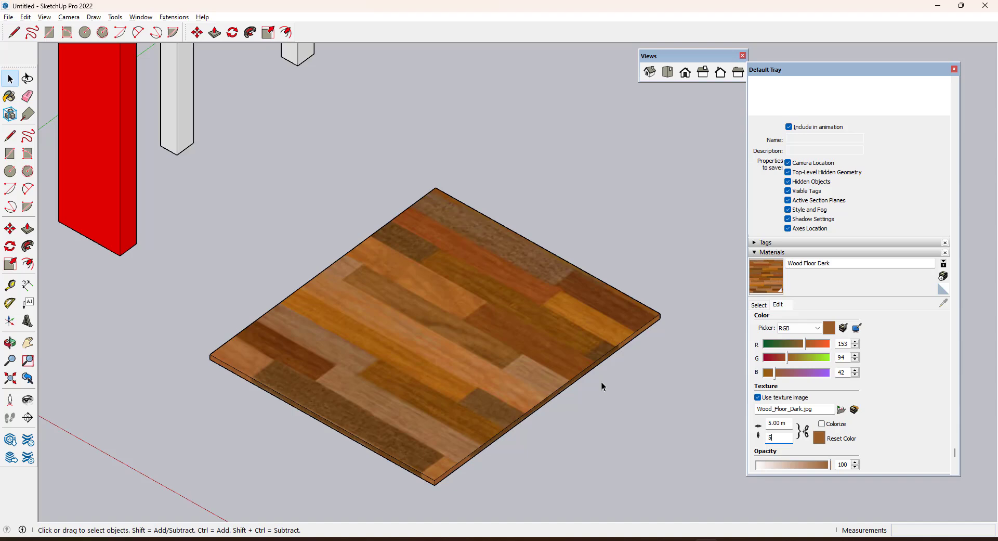
scroll(601, 382, down, 5)
middle_drag(552, 369, 493, 260)
Step: Review the Wood swatches, the list of material libraries and Wood Floor Dark's texture settings against the slab
click(759, 306)
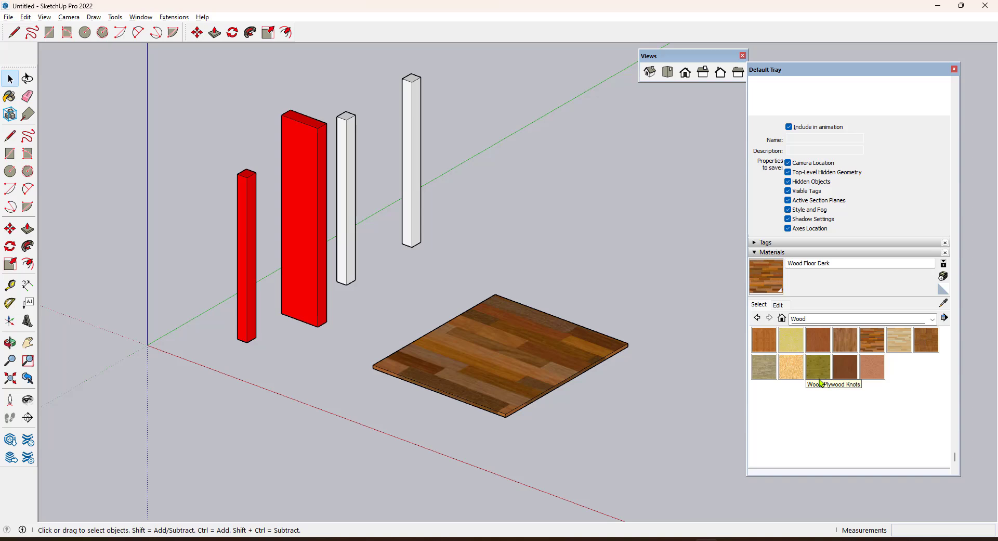
click(933, 319)
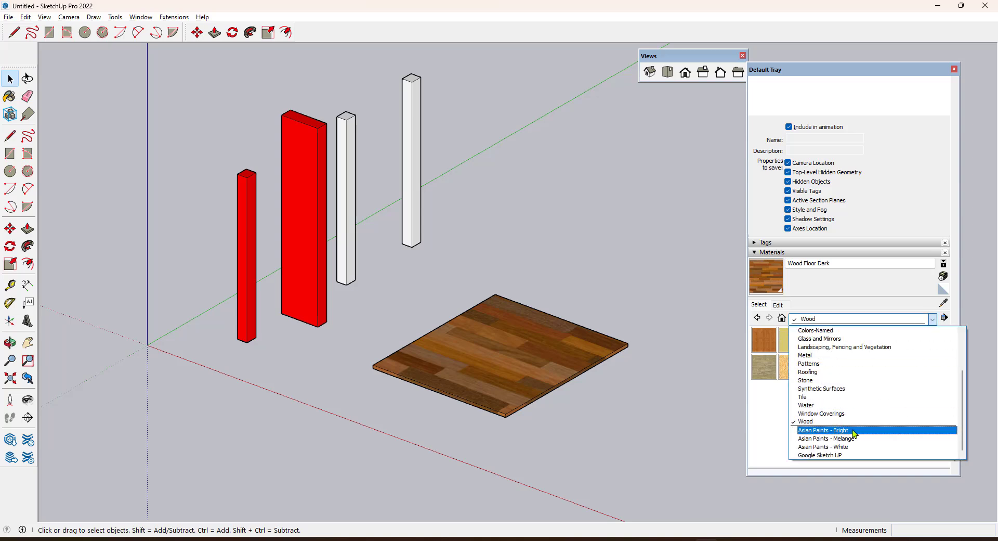
click(710, 399)
click(782, 306)
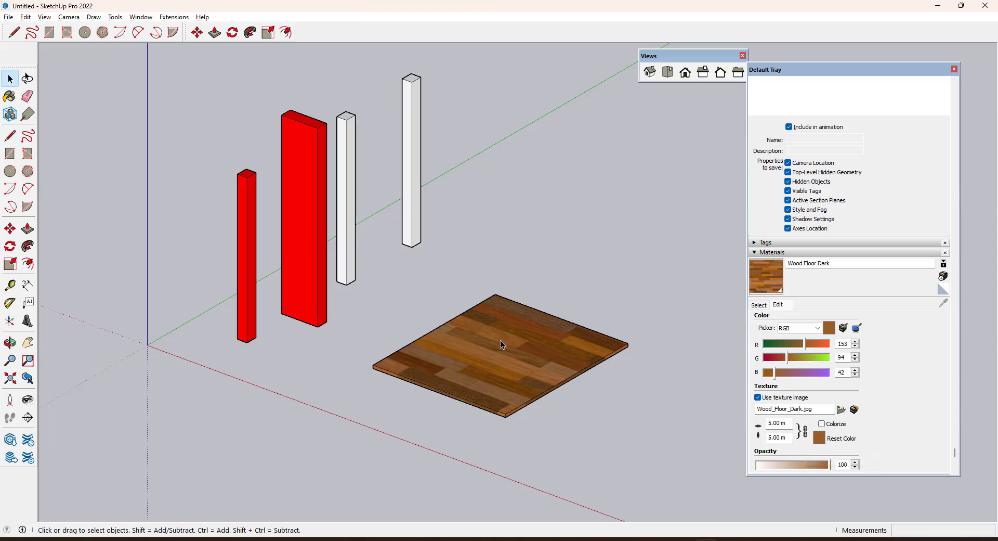
middle_drag(501, 344, 493, 372)
click(760, 306)
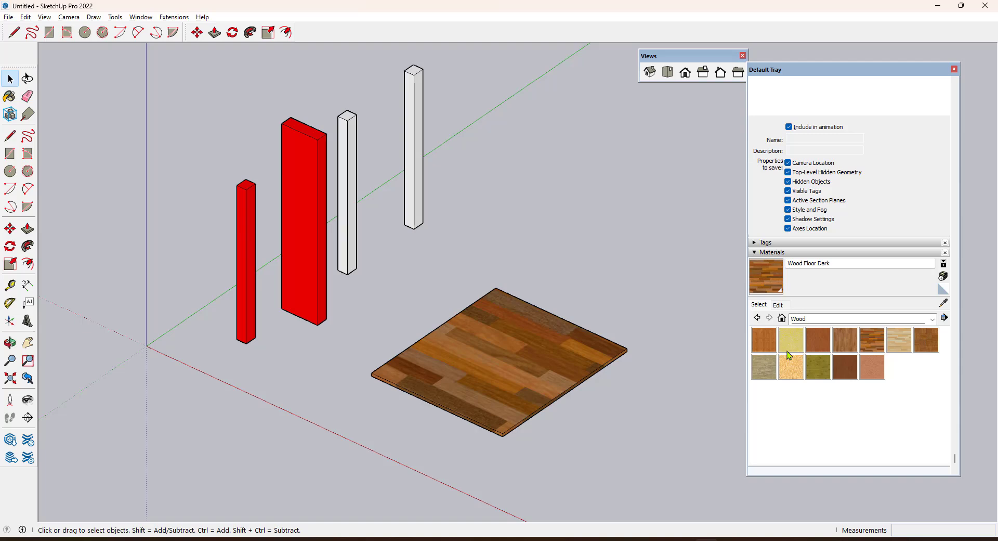
middle_drag(427, 382, 529, 380)
scroll(528, 379, up, 3)
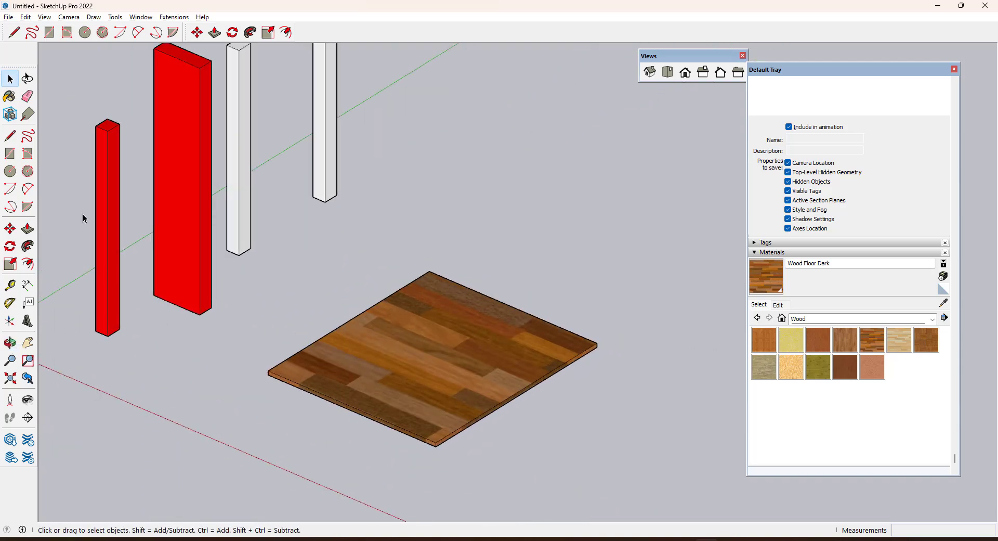
Step: Draw a long, narrow rectangle on the ground beside the wood slab and extrude it upward into a wall block
click(10, 154)
scroll(118, 228, down, 3)
scroll(107, 233, down, 2)
click(319, 397)
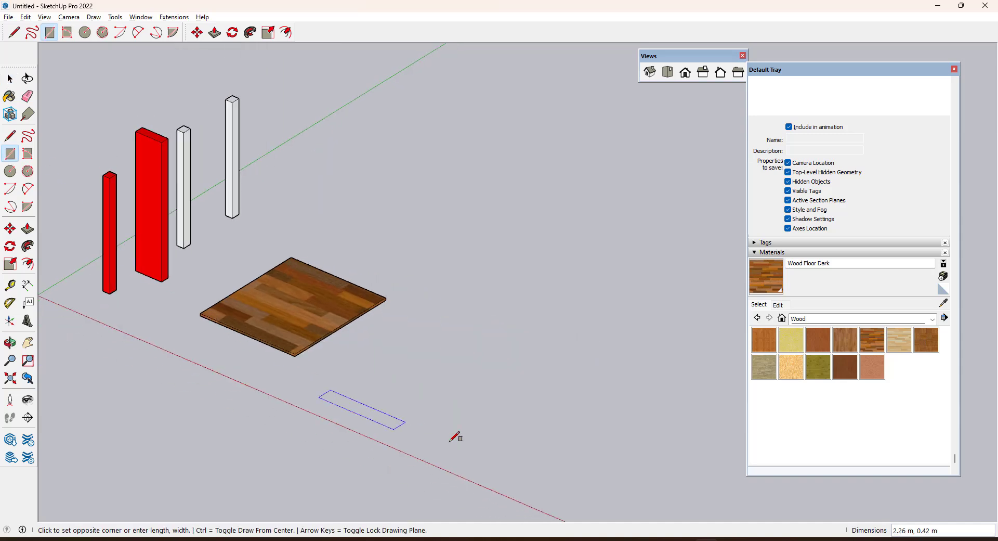
click(525, 460)
key(space)
key(p)
click(497, 468)
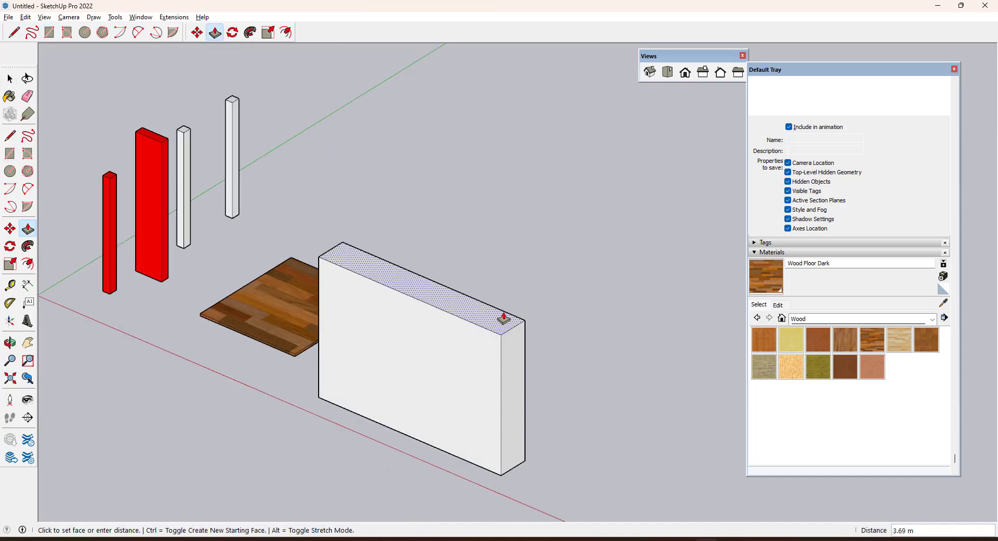
click(513, 272)
middle_drag(507, 338, 504, 356)
Step: Thin the wall by pushing its large front face inward with Push/Pull, keeping the face selected
key(space)
click(504, 358)
key(p)
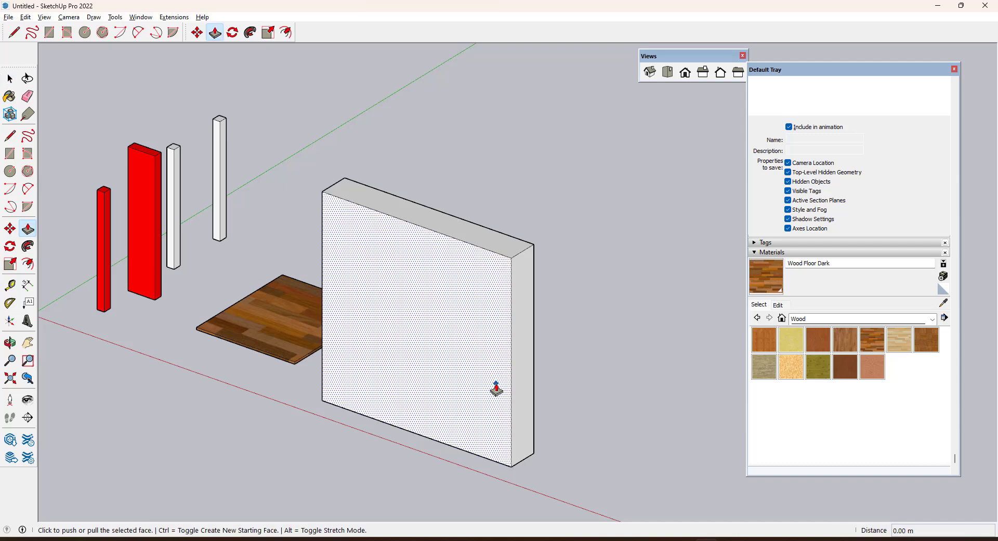
click(496, 390)
click(511, 384)
scroll(511, 386, down, 1)
key(space)
scroll(514, 394, down, 1)
scroll(514, 395, up, 2)
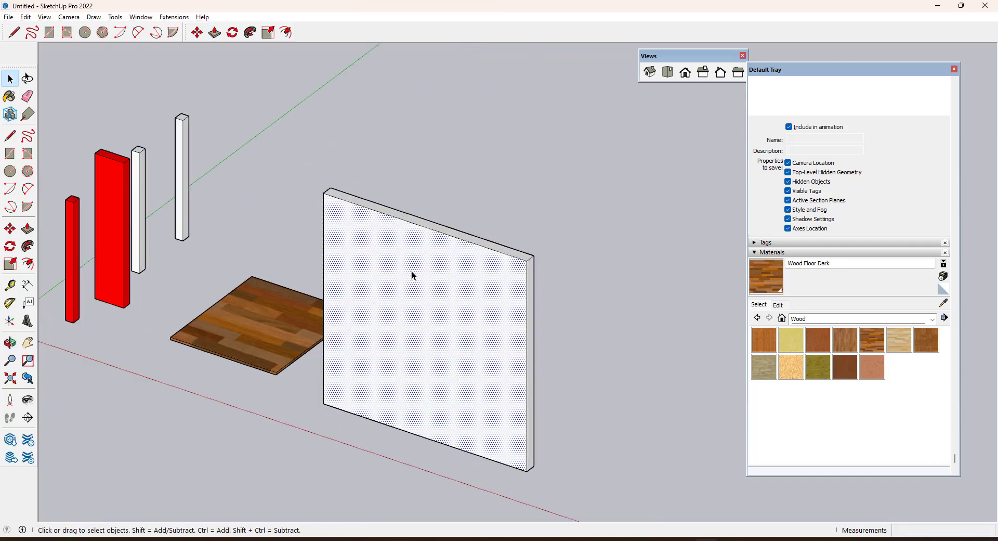
Step: Start a new material and name it WALL
click(944, 282)
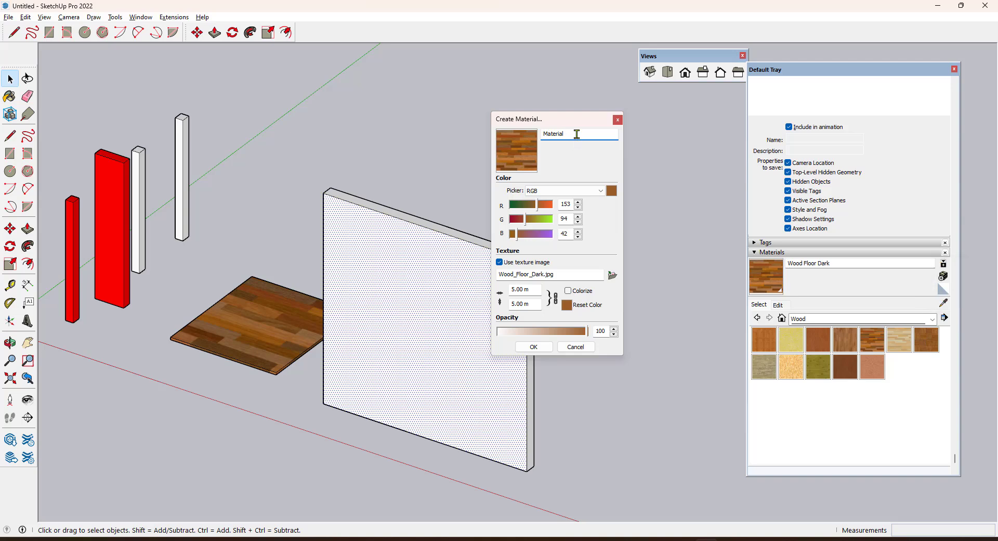
drag(576, 134, 525, 136)
text(WALL)
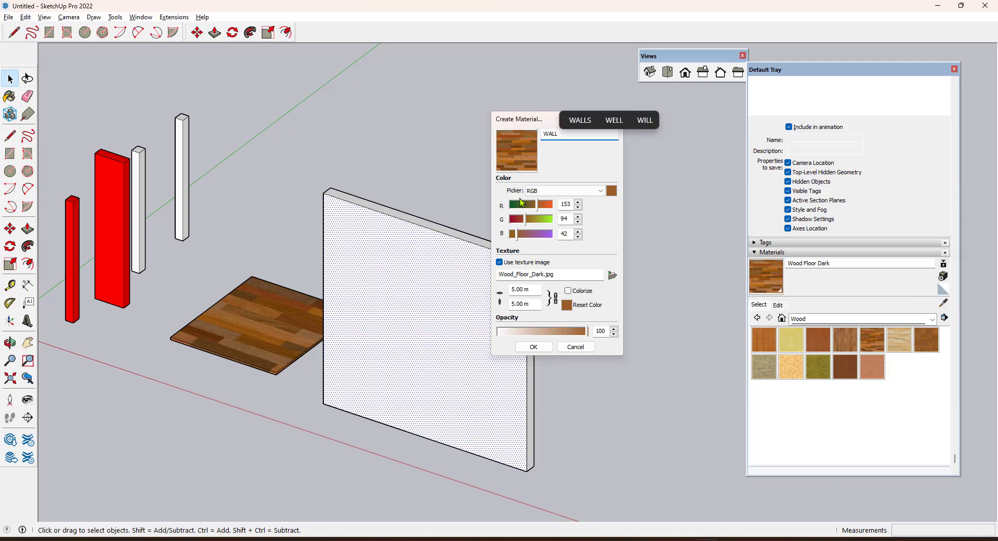
Step: Load the grey stone image c5ae320fd436b1fcff2e8d638883bd9c.jpg from the desktop's PROJECT TEXTURES folder as the WALL texture
click(612, 275)
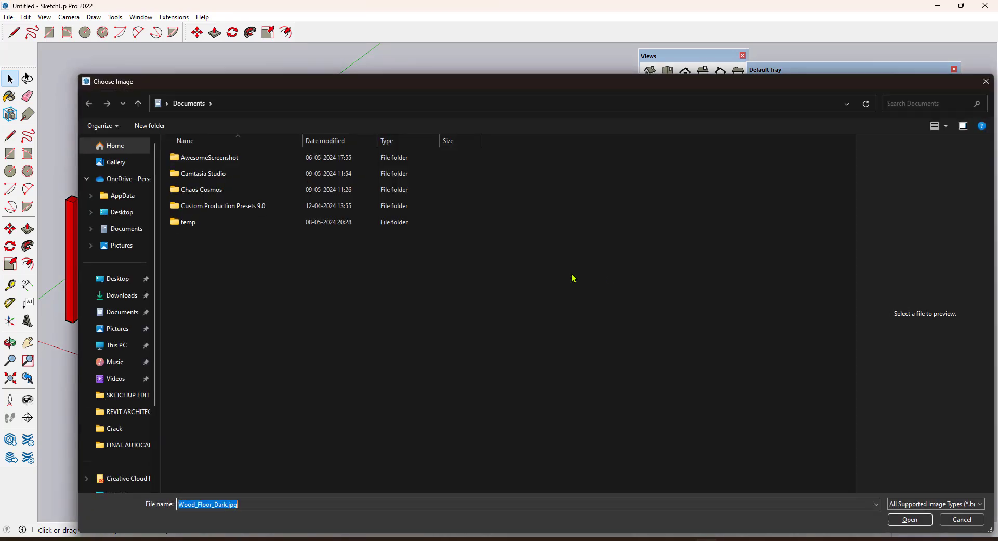
click(115, 278)
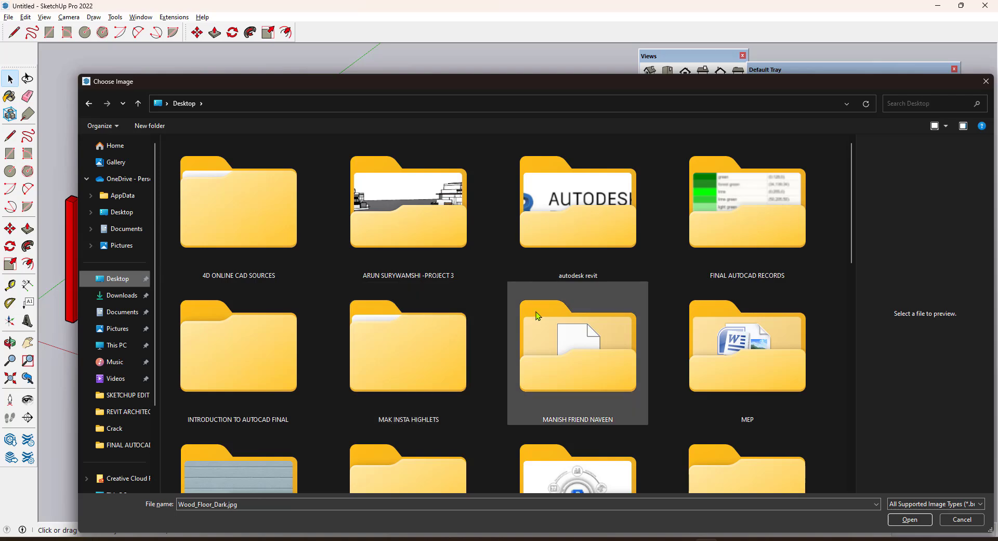
double_click(268, 462)
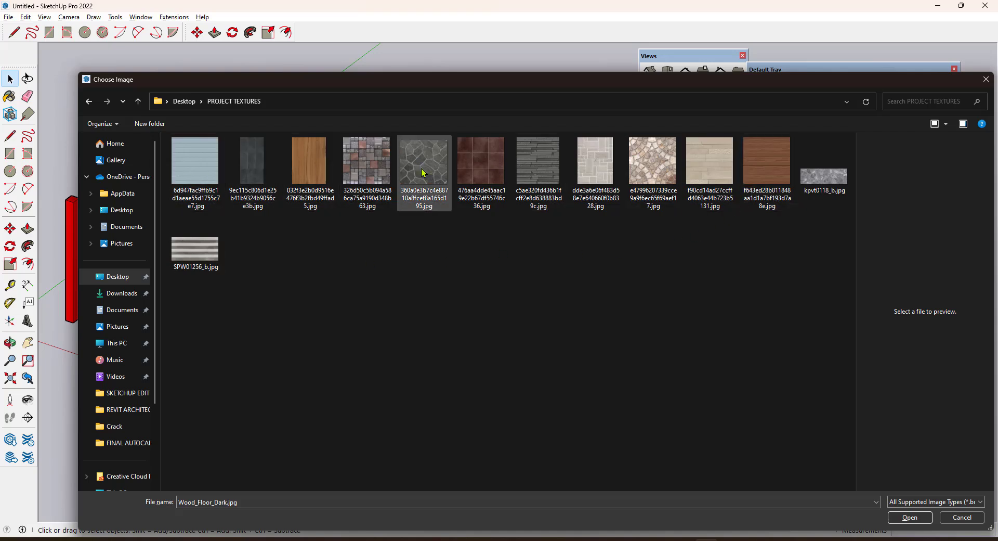
click(539, 164)
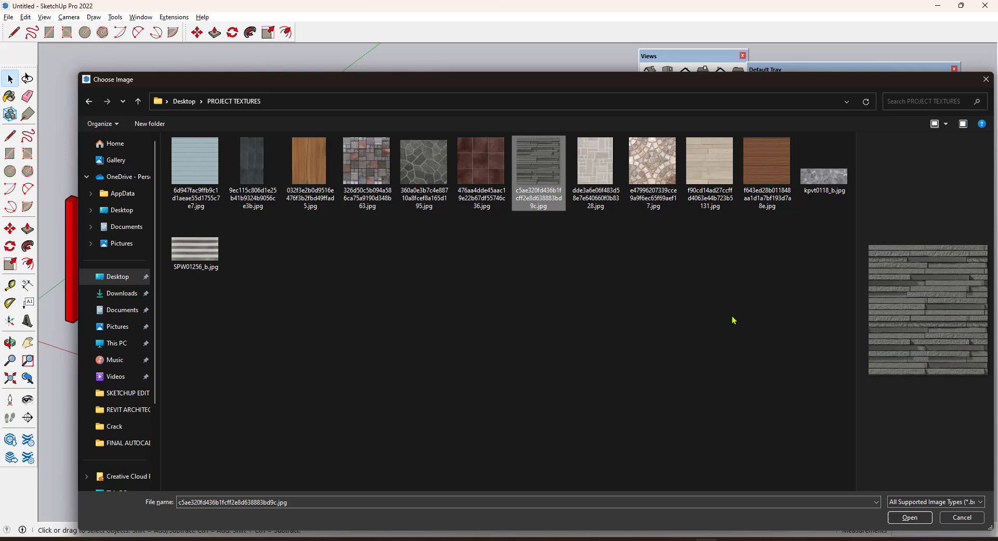
click(925, 517)
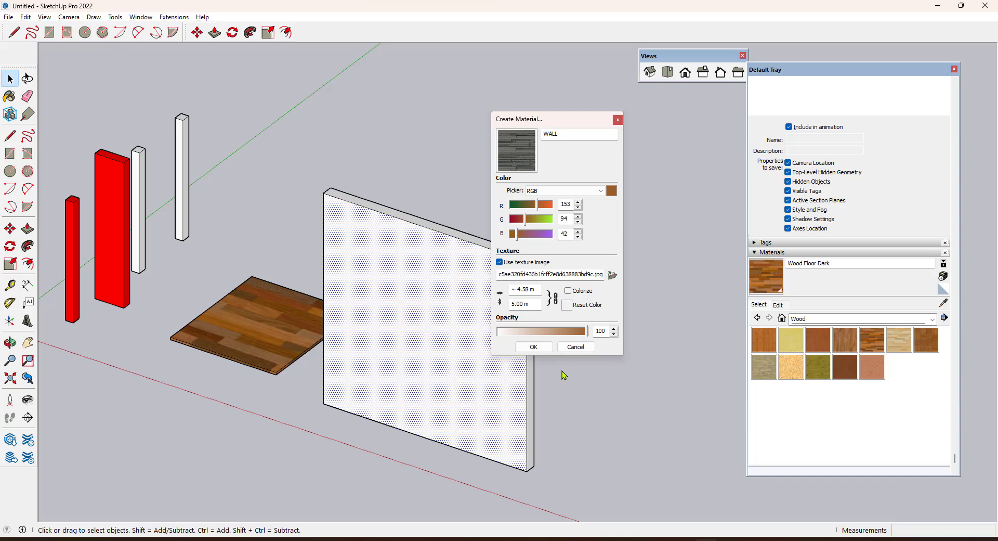
Step: Finish creating the WALL material and paint the wall's large front face with it
click(534, 346)
click(474, 297)
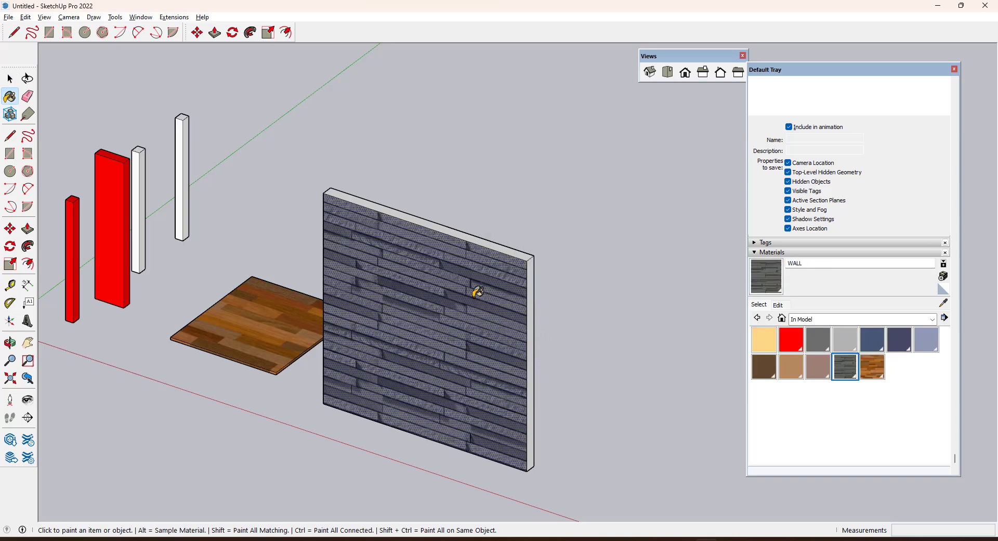
middle_drag(470, 351, 503, 216)
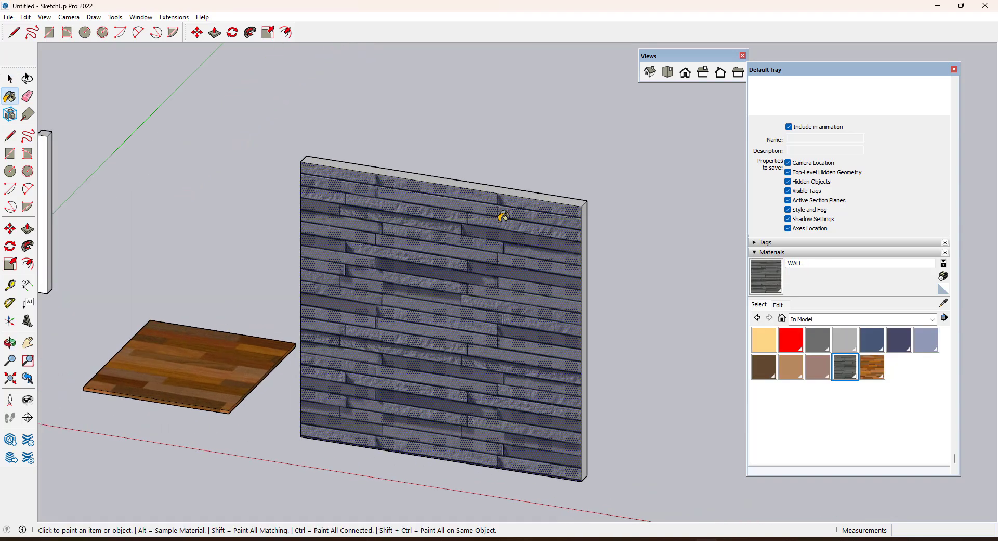
Step: Review the WALL material's color and texture settings, and check the available material libraries, staying on In Model
click(778, 305)
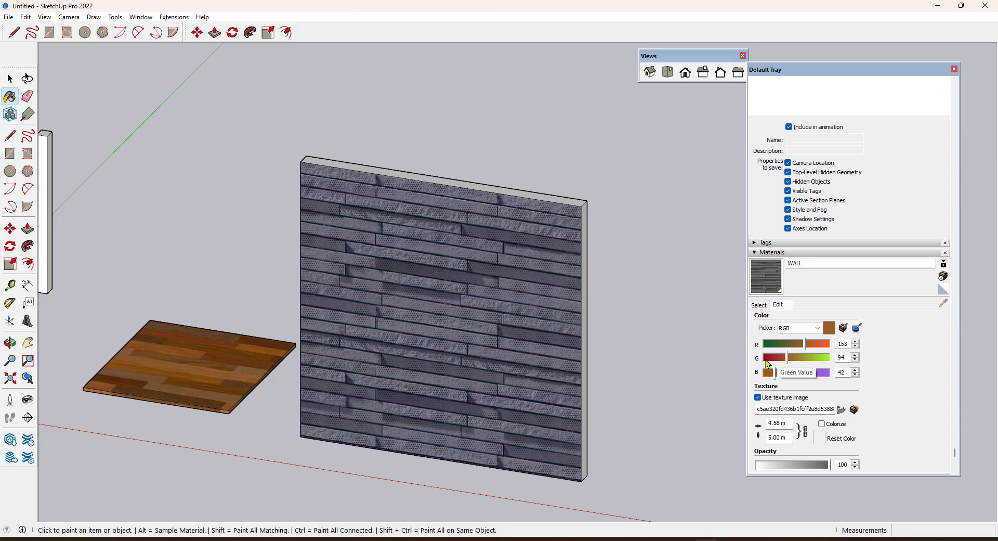
key(space)
scroll(639, 375, down, 4)
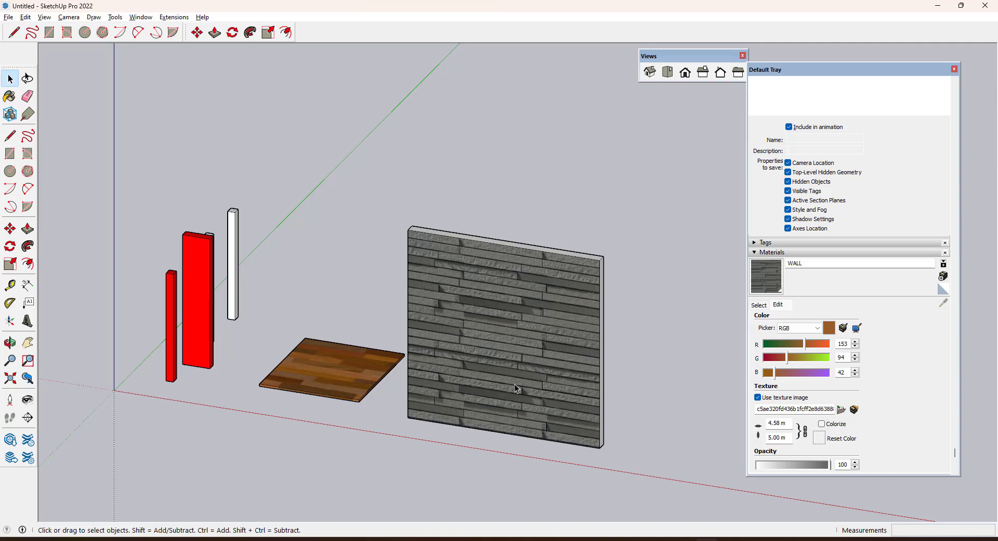
click(762, 305)
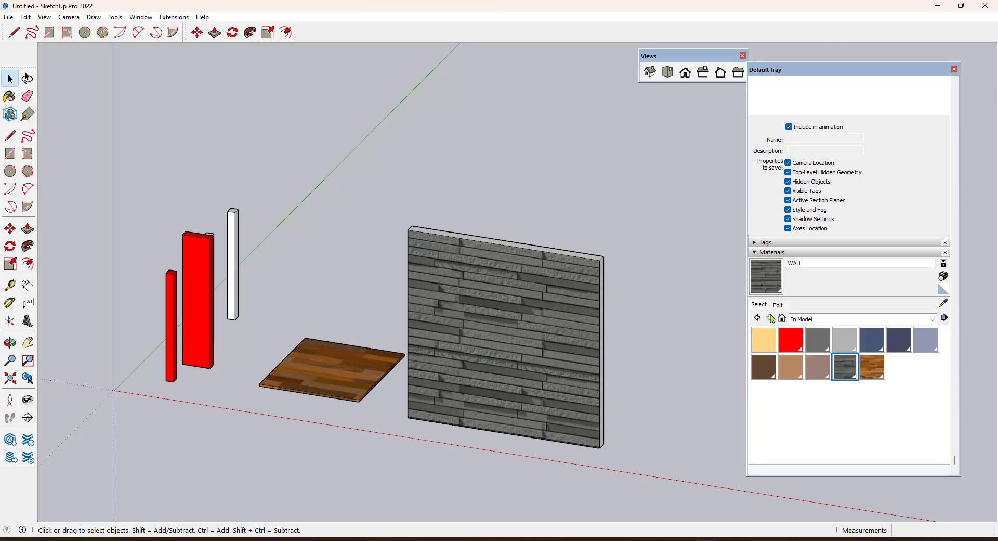
click(933, 319)
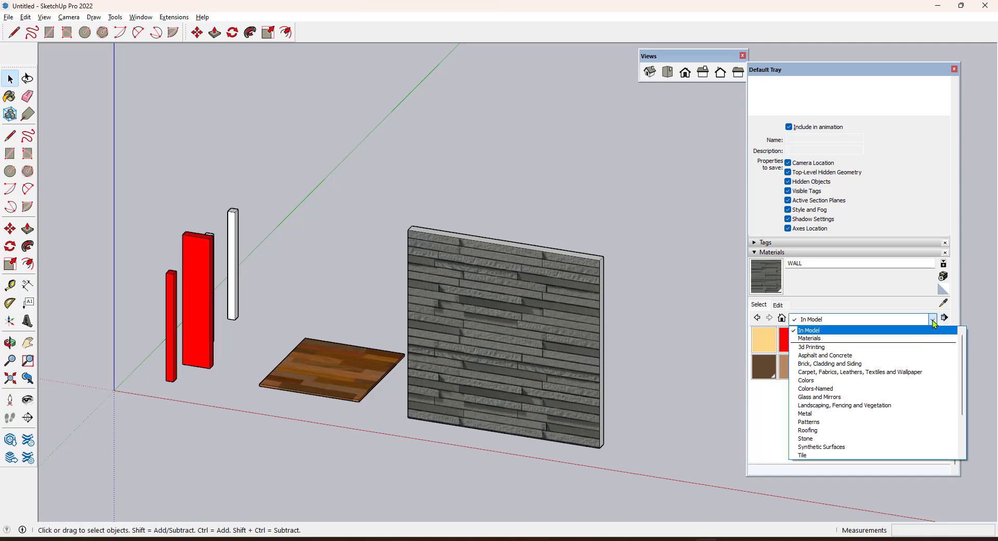
click(924, 329)
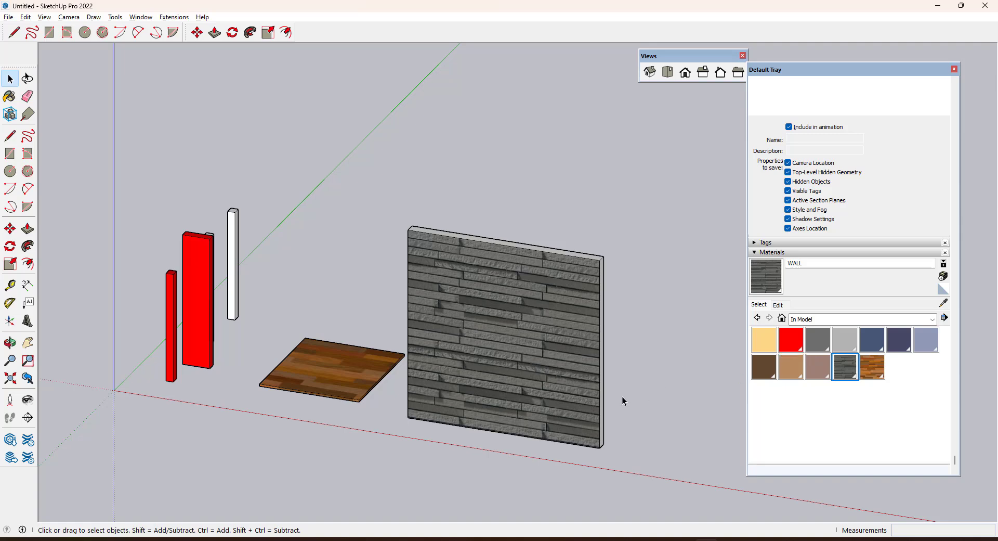
Step: Select the wide red column and examine its entity information and context options
scroll(389, 375, up, 5)
click(268, 285)
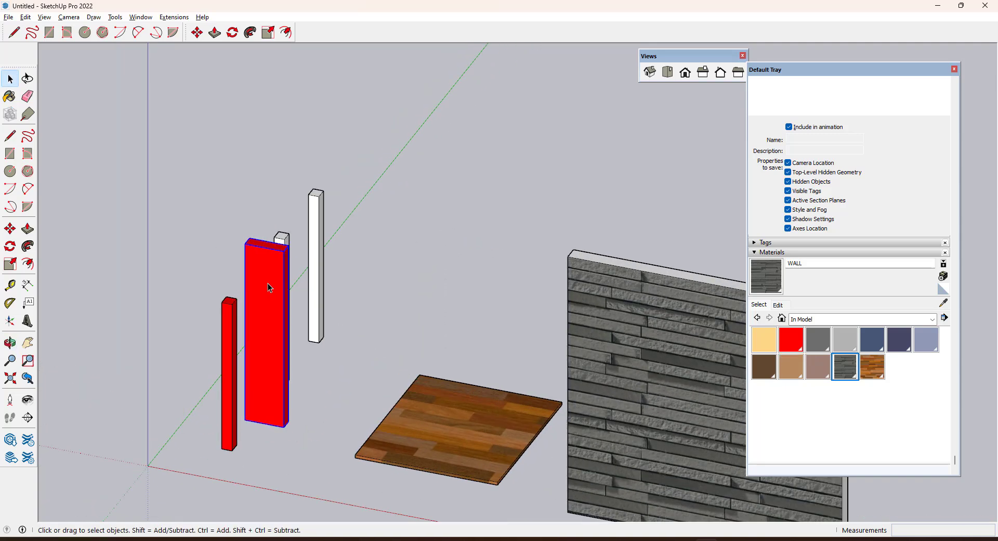
right_click(268, 287)
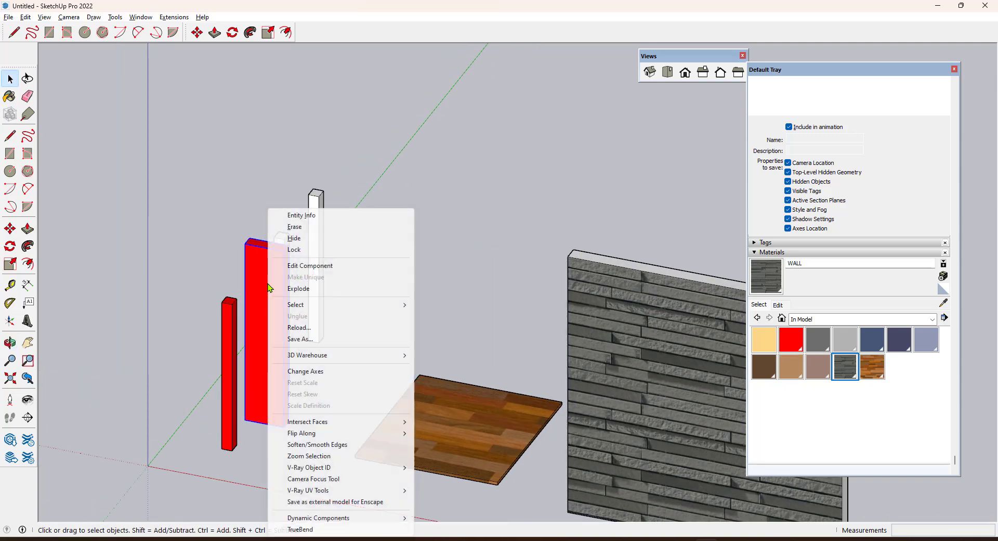
click(326, 221)
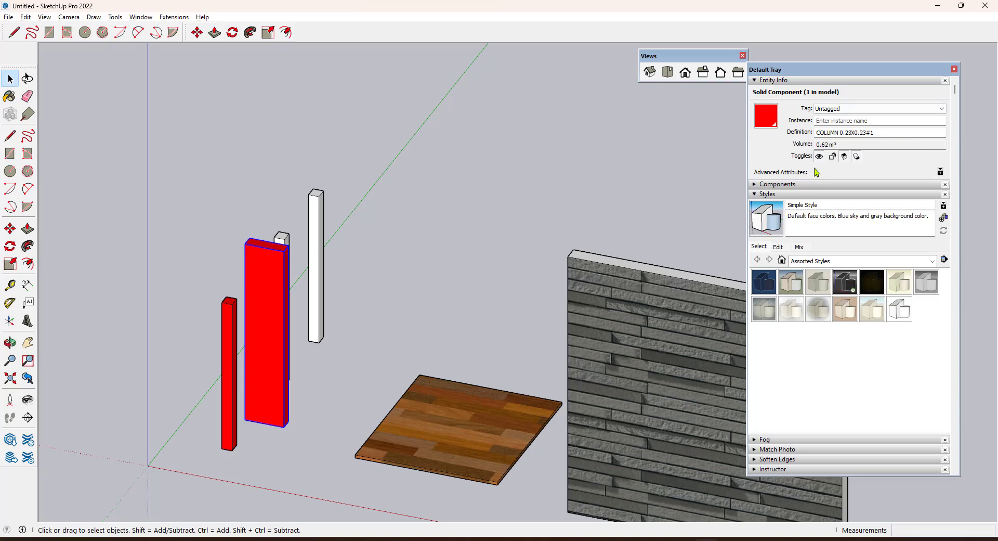
right_click(255, 271)
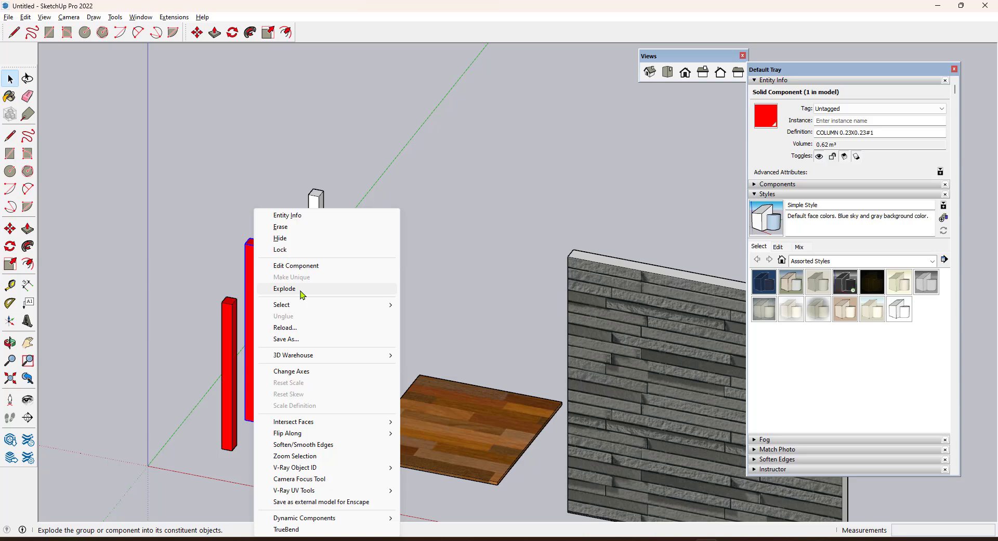
click(448, 298)
Step: Select both white columns together and check their tag assignment in the entity information
scroll(406, 339, down, 1)
middle_drag(406, 340, 298, 398)
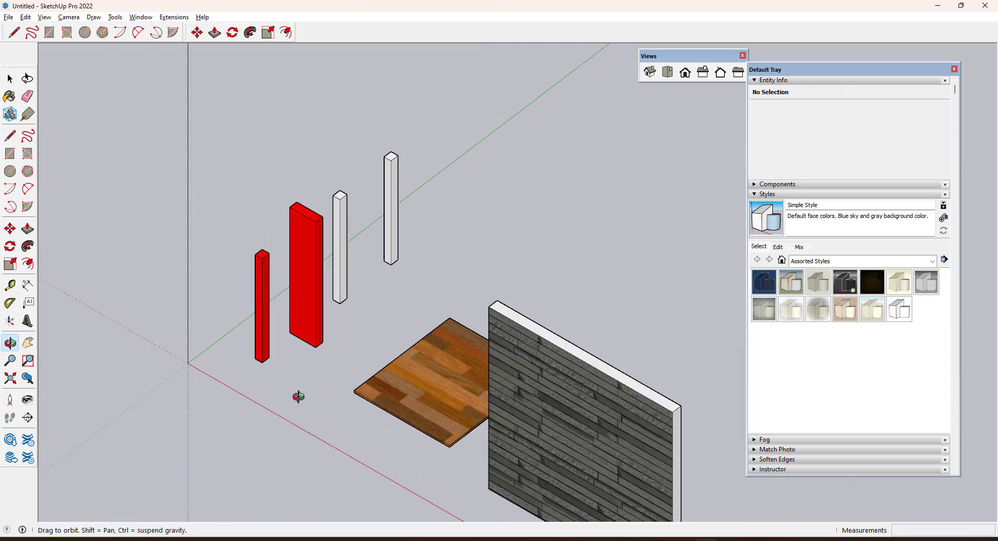
click(387, 253)
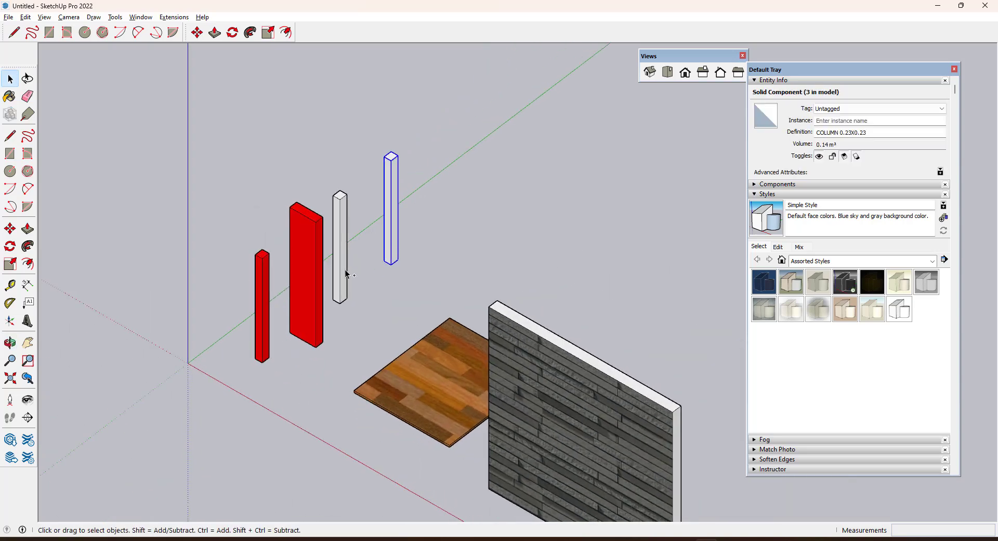
shift+click(346, 277)
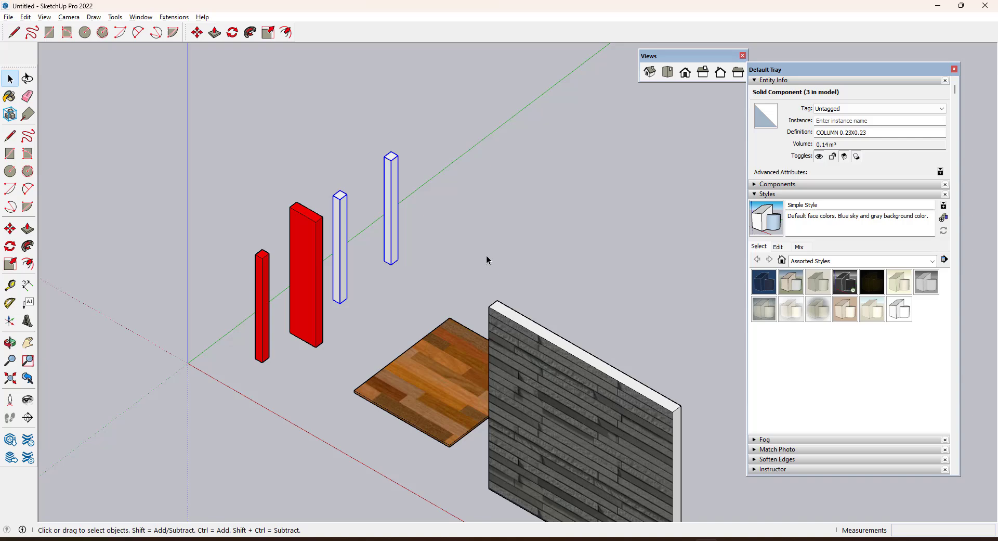
Step: Create a new tag named COLUMN
click(755, 82)
click(753, 101)
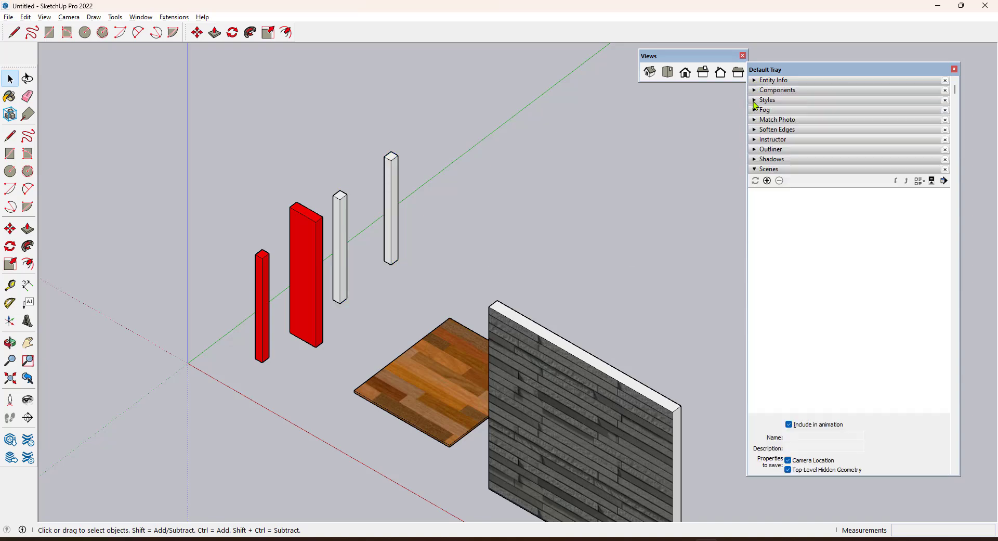
click(758, 180)
click(757, 180)
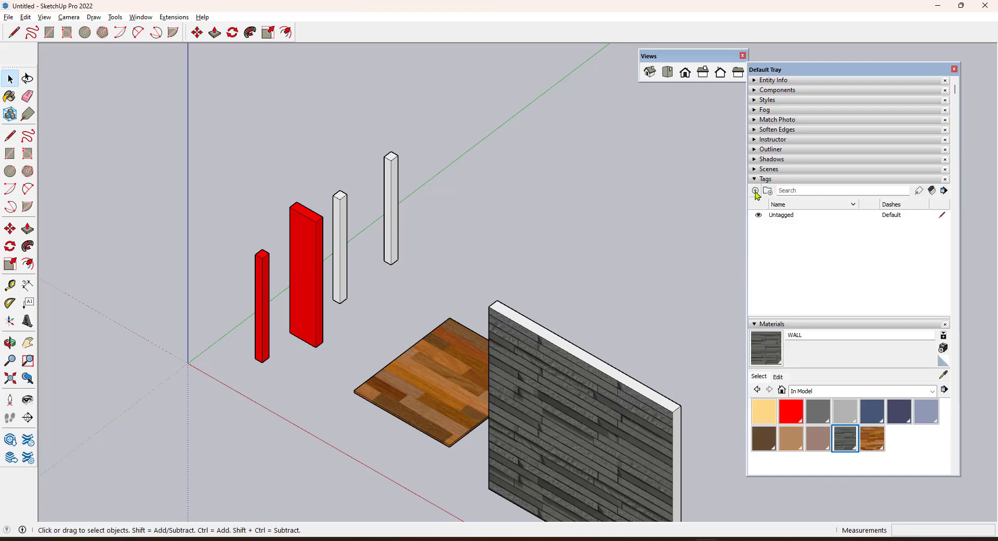
click(756, 190)
text(COLUMN)
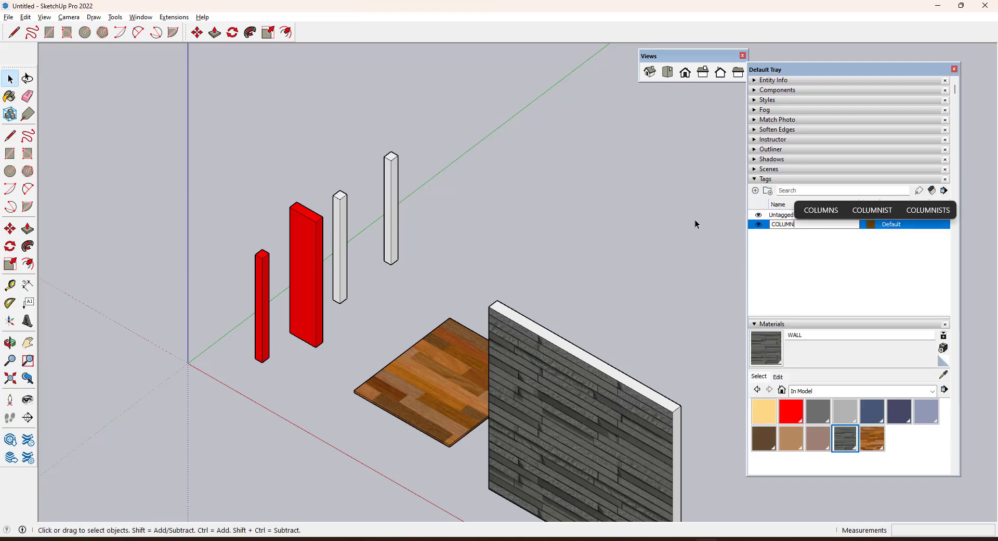
click(600, 249)
Step: Select both white columns together and assign them the COLUMN tag
click(388, 239)
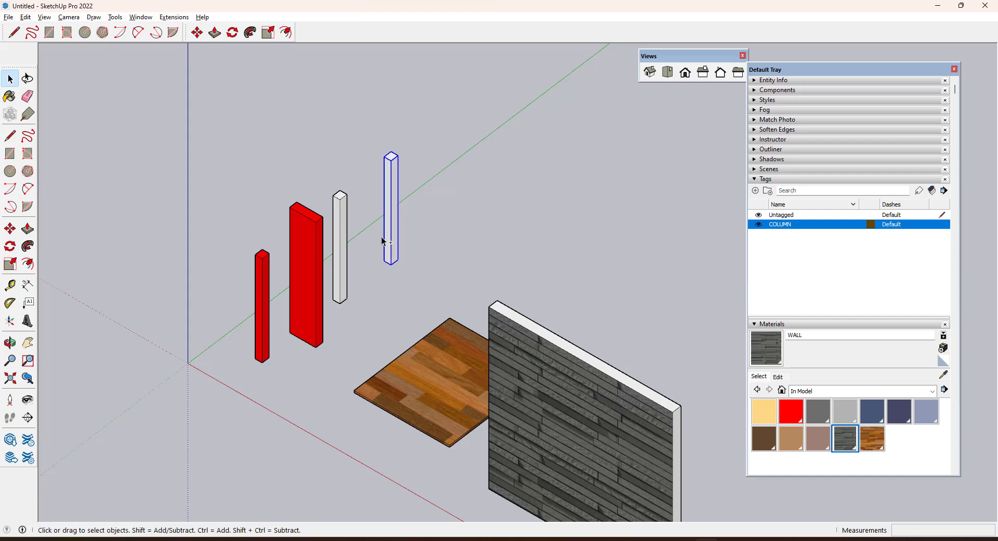
ctrl+click(342, 254)
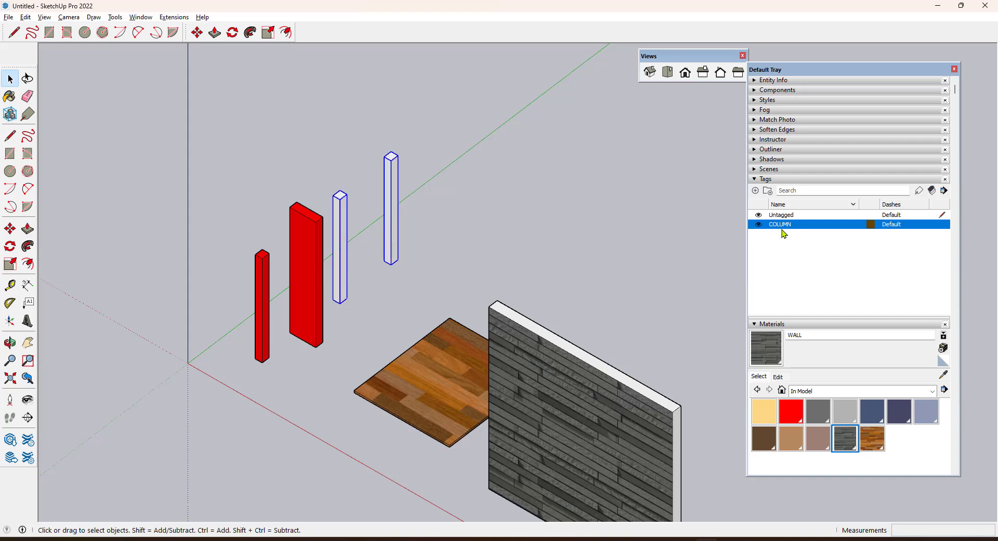
click(758, 80)
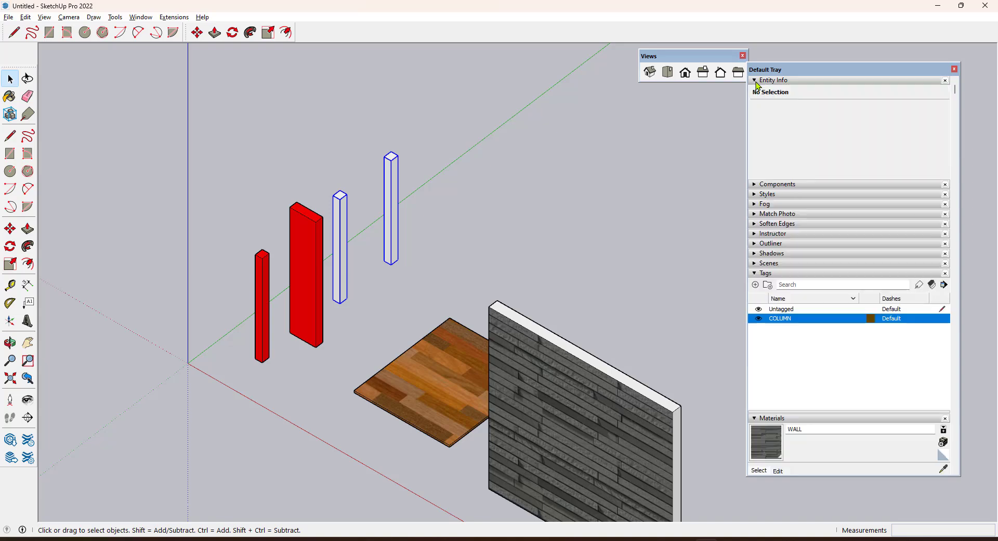
click(910, 109)
click(909, 125)
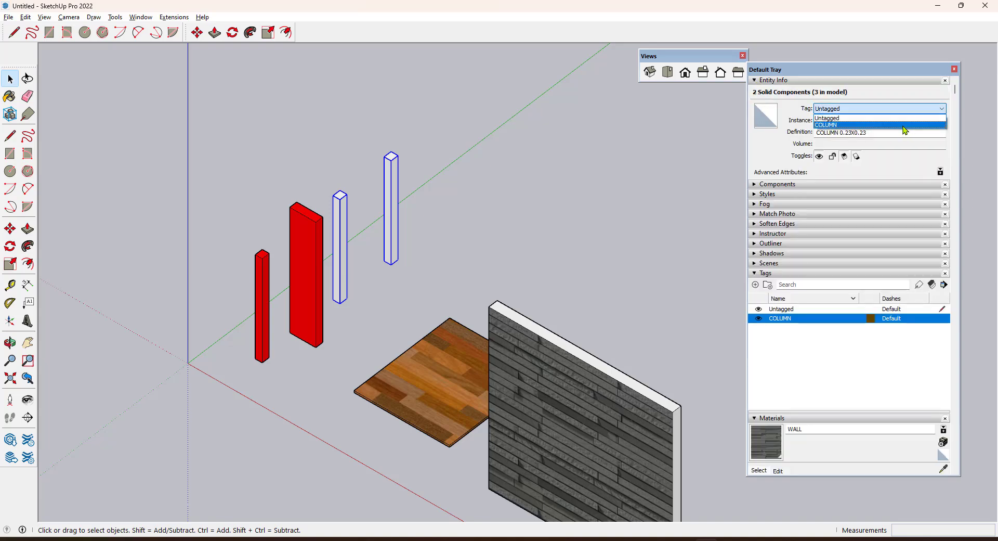
Step: Select every object with the same tag as the rearmost white column, and clear the selection
click(394, 210)
right_click(395, 210)
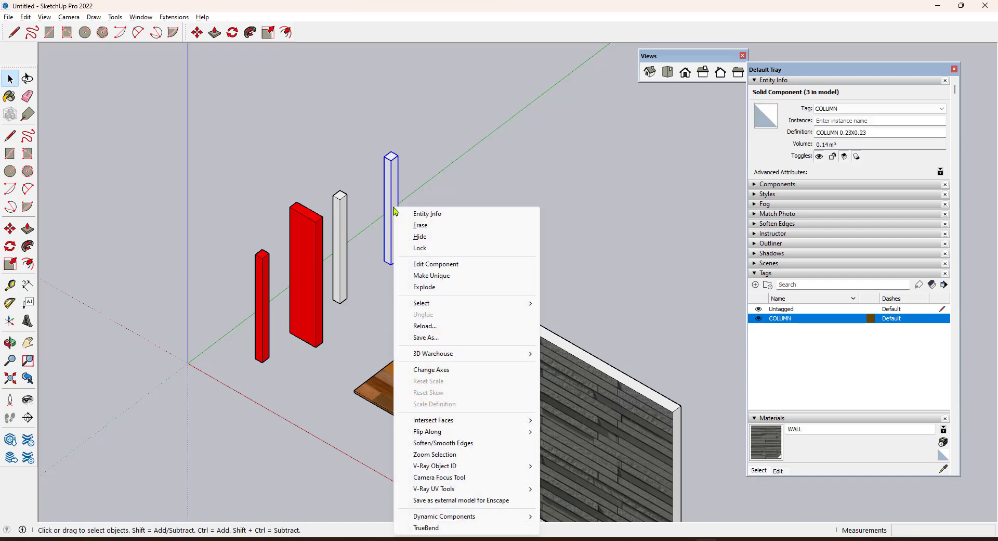
mouse_move(439, 303)
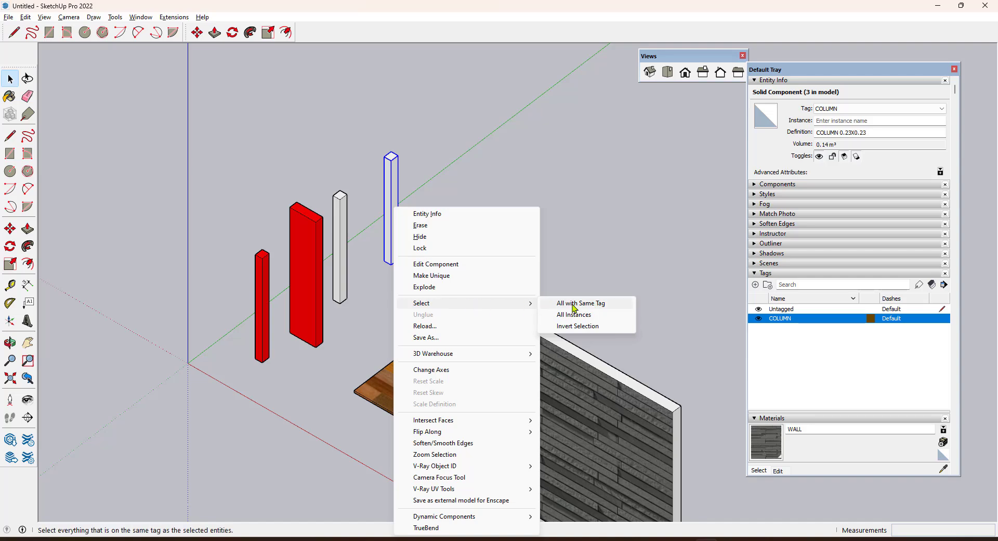
click(598, 308)
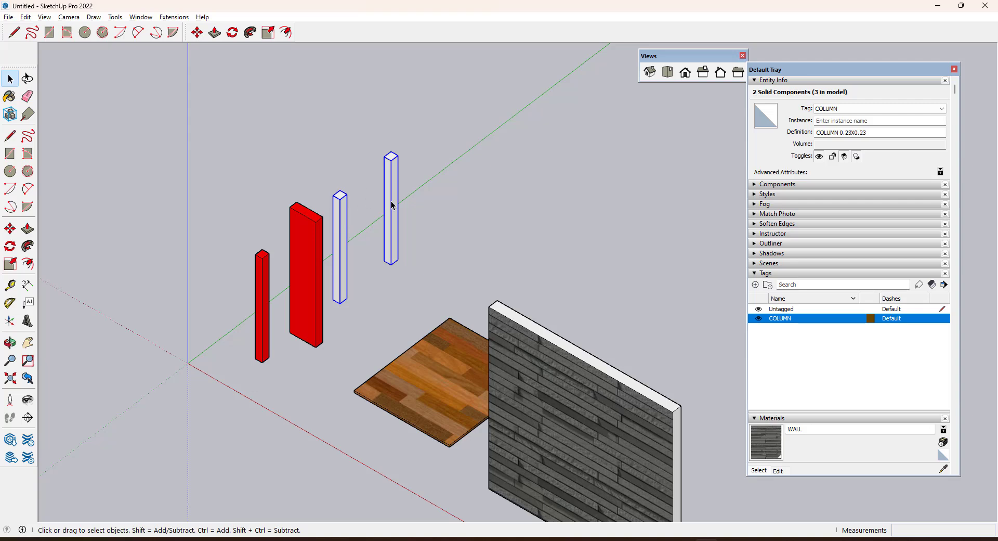
click(447, 249)
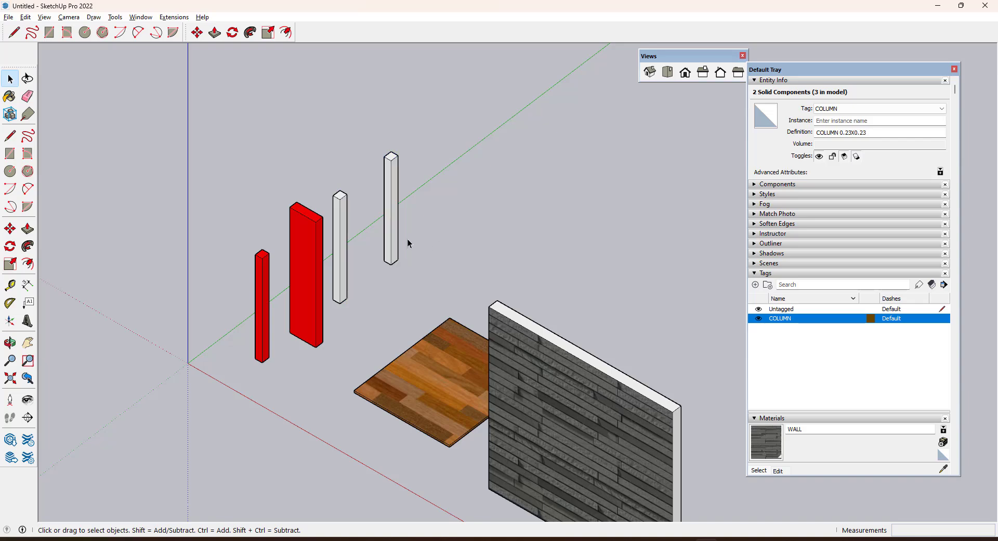
Step: Select all instances of the narrow red column's component, review the selection's context options, and deselect
click(307, 278)
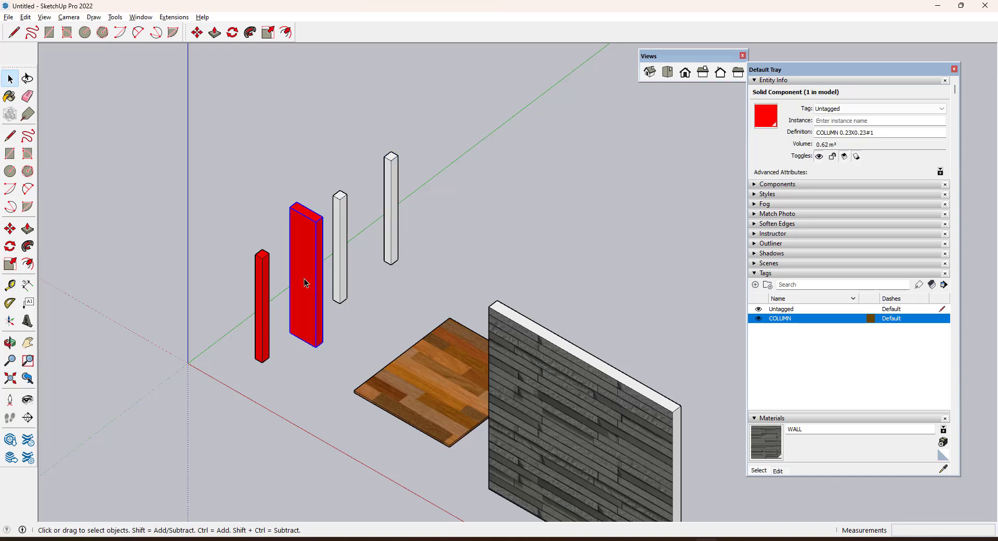
click(266, 300)
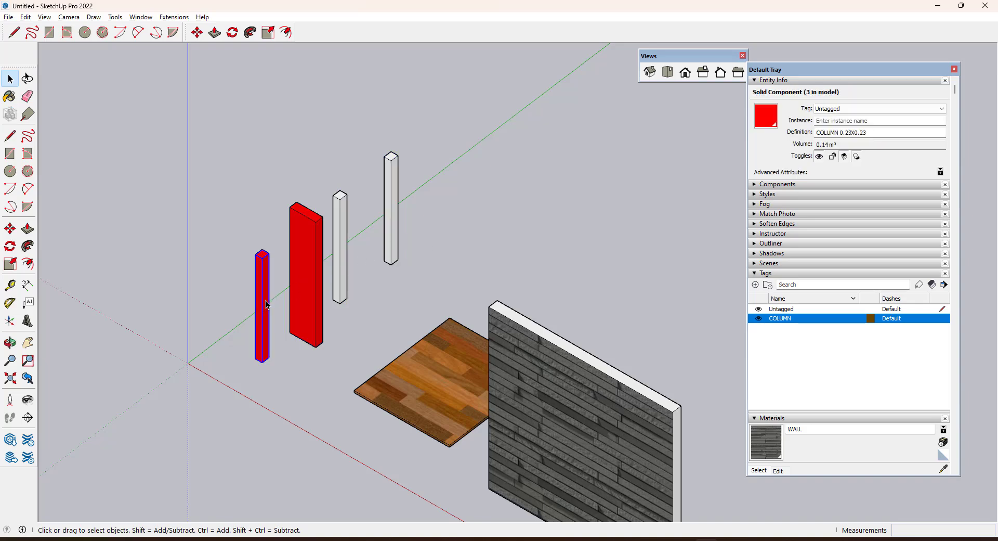
right_click(267, 305)
mouse_move(319, 305)
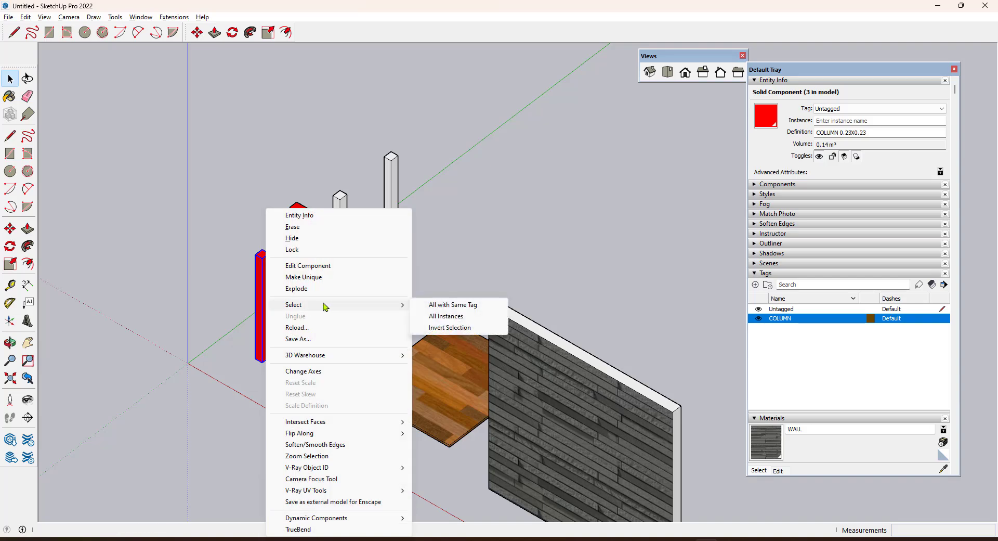
click(445, 317)
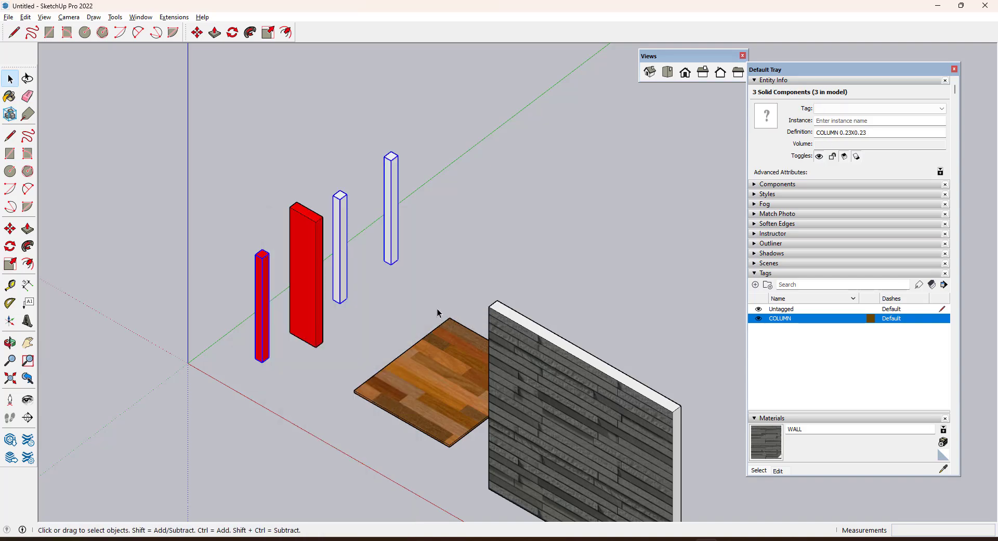
right_click(264, 298)
mouse_move(337, 413)
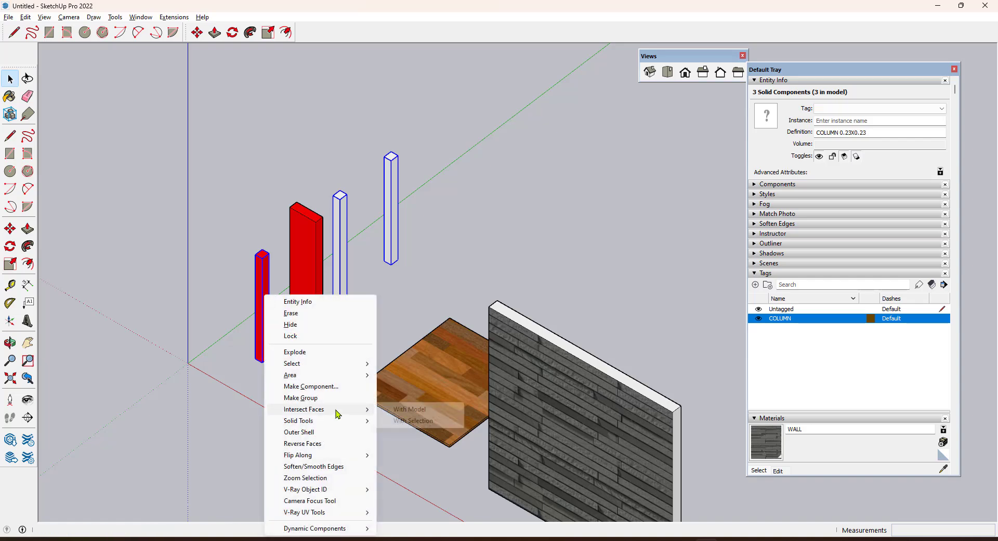
click(517, 247)
Step: Delete all columns, the wooden slab and the textured wall from the model
scroll(223, 300, down, 3)
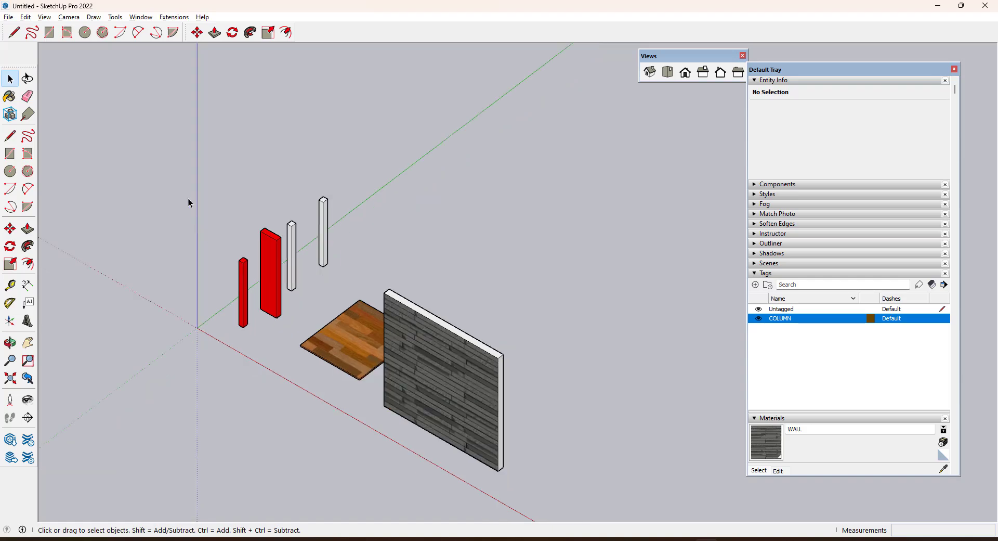
drag(147, 122, 584, 475)
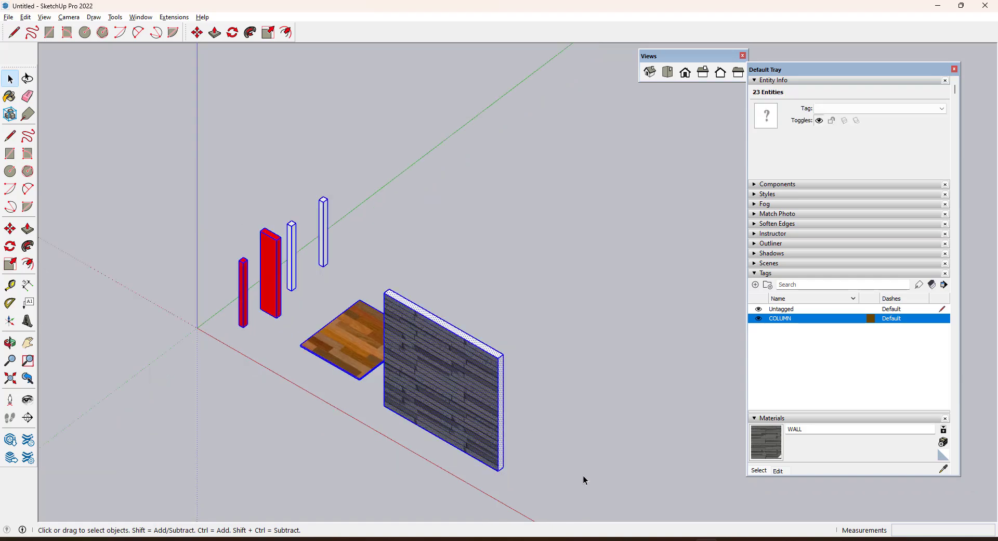
key(Delete)
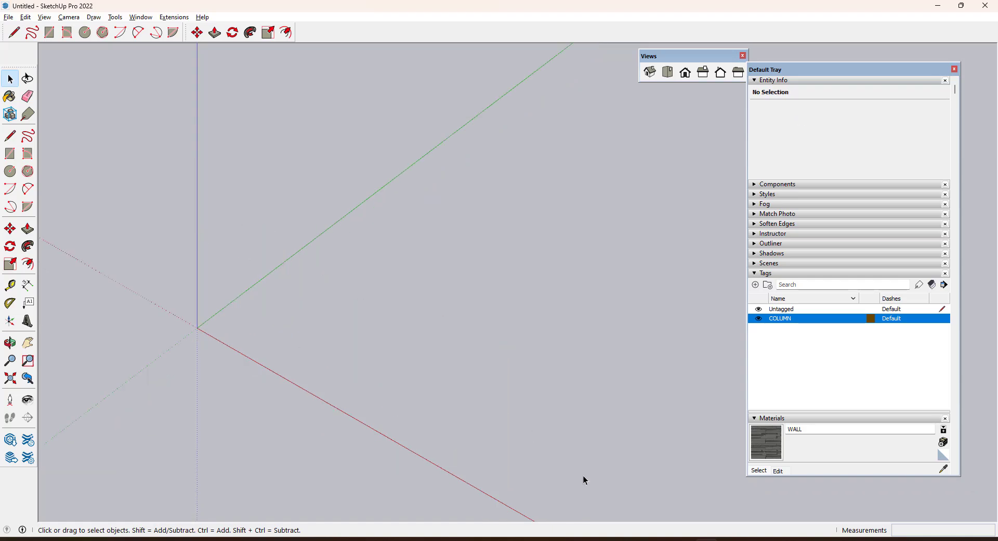
Step: Draw a square about 3.94 m wide, standing on the red axis in the front view
click(683, 74)
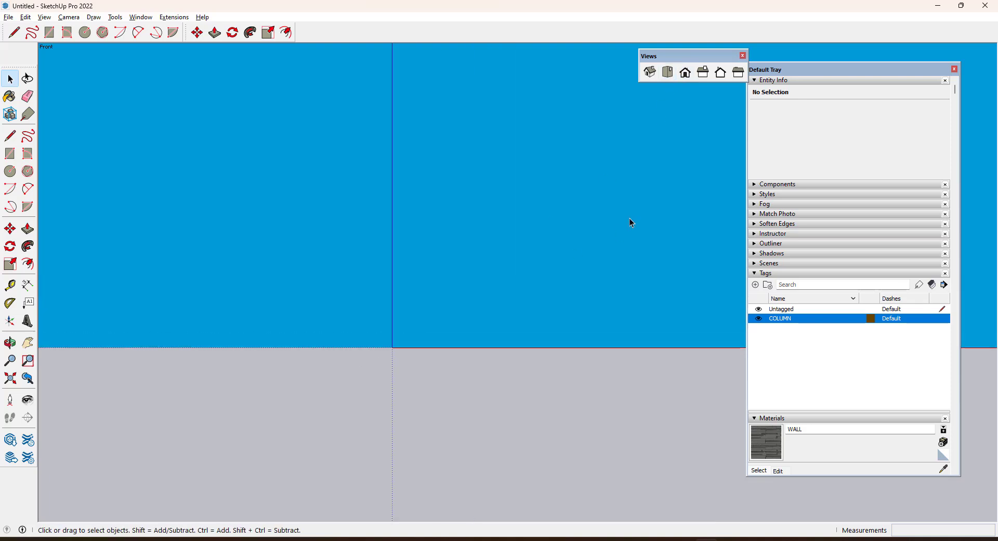
click(11, 155)
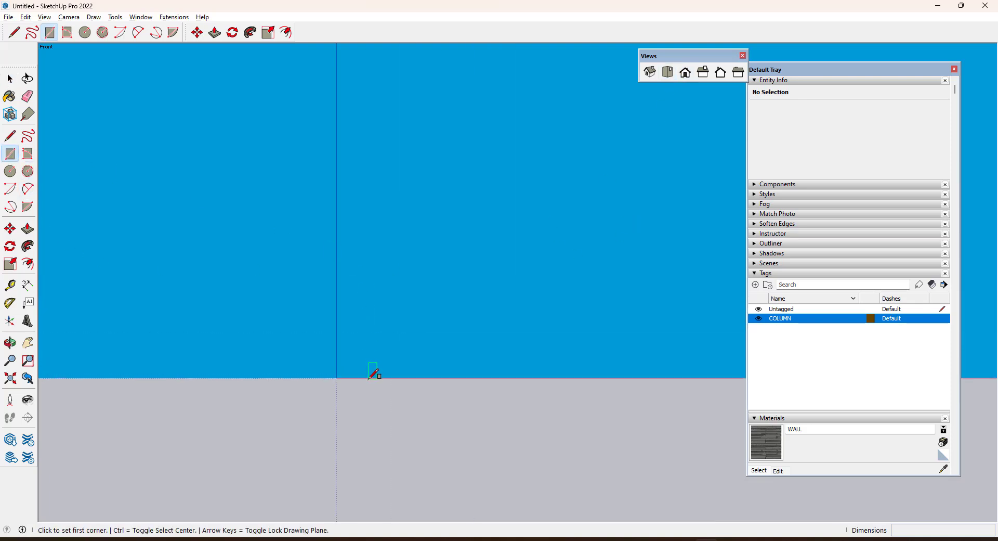
click(368, 379)
key(space)
scroll(515, 248, up, 4)
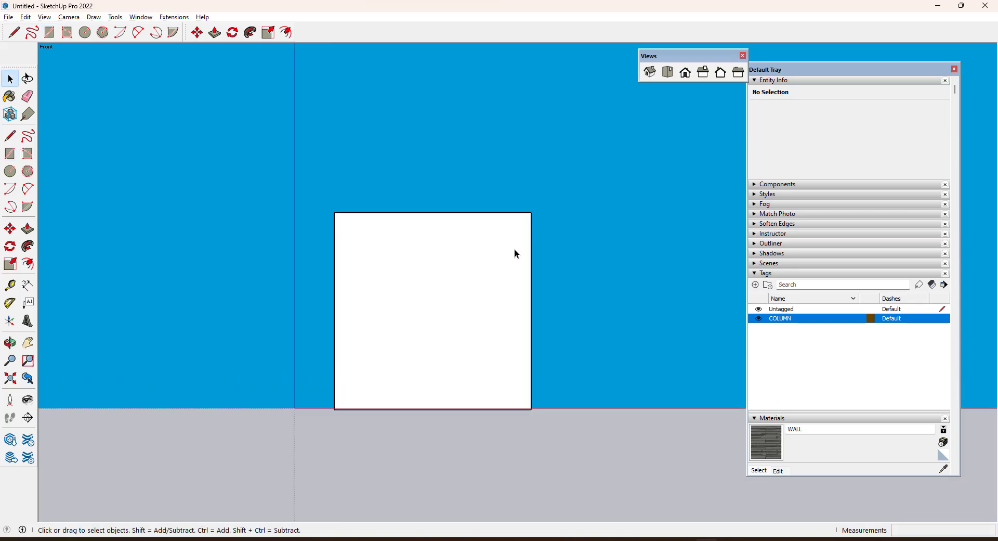
Step: Draw a two-point arc of about 2.23 m radius bulging above the square's upper edge, between its upper corners
click(30, 189)
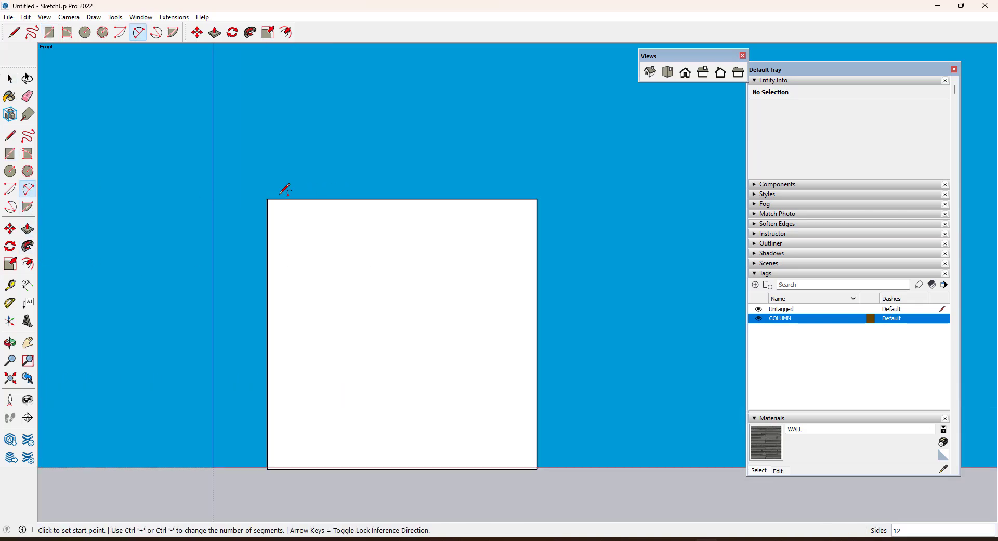
click(267, 199)
click(537, 198)
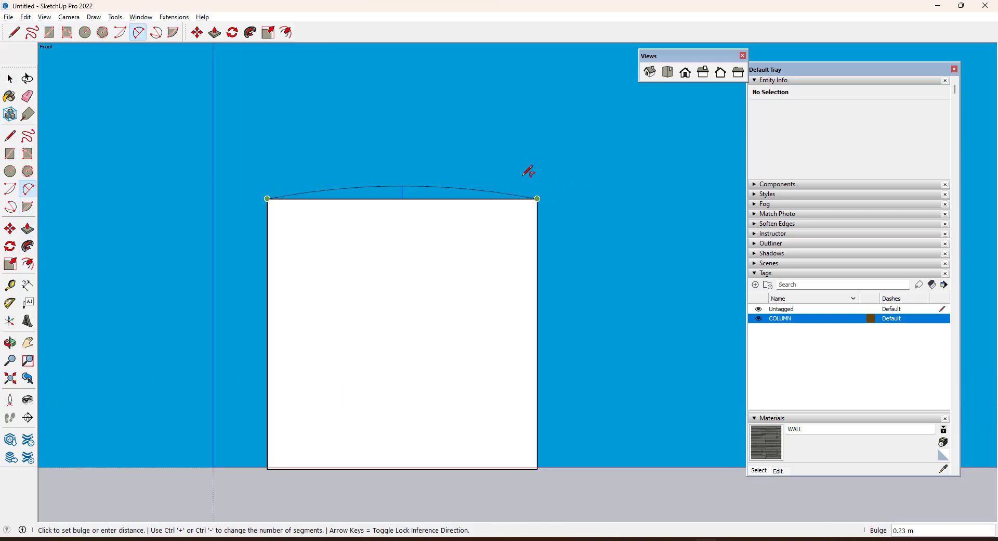
click(474, 124)
key(space)
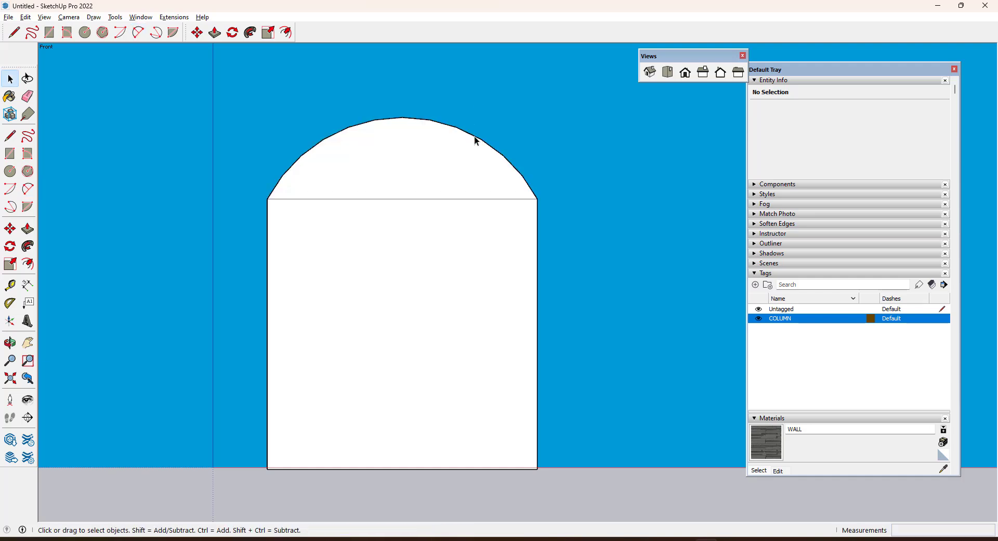
Step: Set the arc's segments to 90 and delete the straight edge between the arc and the square
click(475, 136)
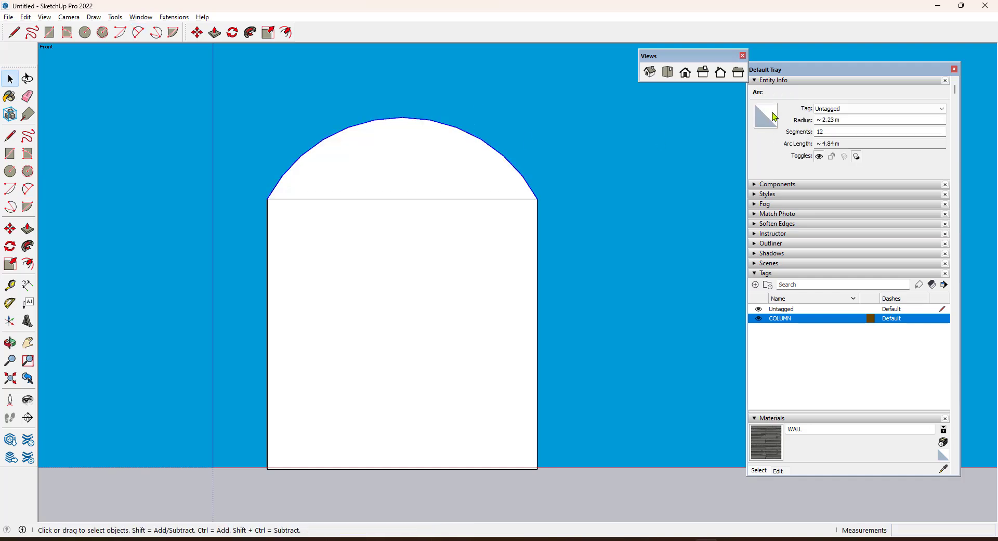
click(827, 131)
text(90)
key(Return)
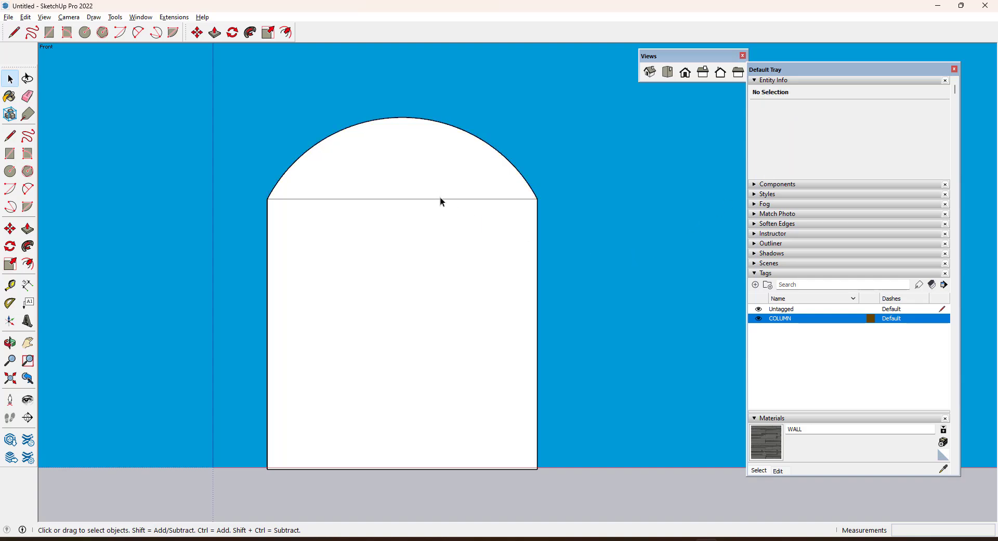
click(441, 199)
key(Delete)
Step: Offset the arched face's outline inward by about 0.34 m and delete the inner face
click(442, 210)
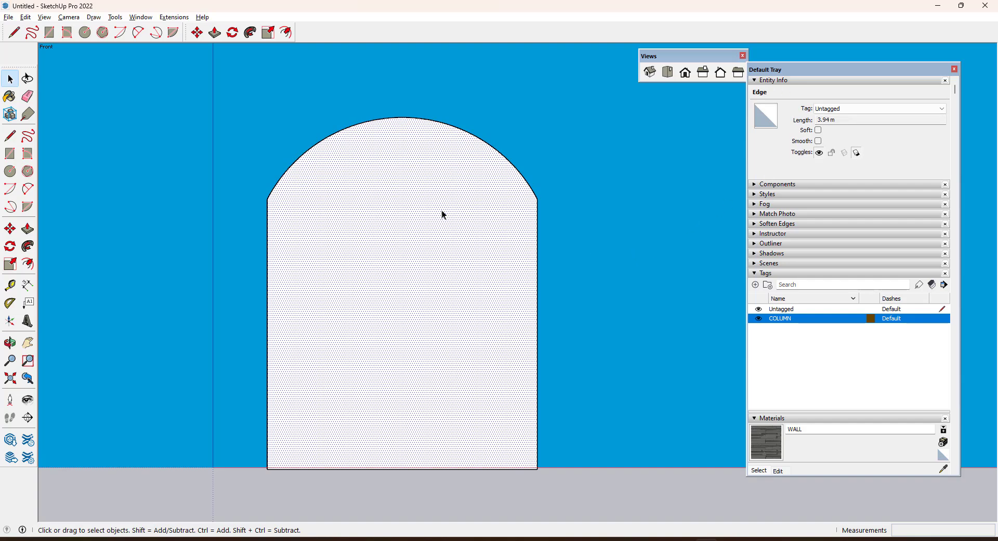
key(f)
click(411, 129)
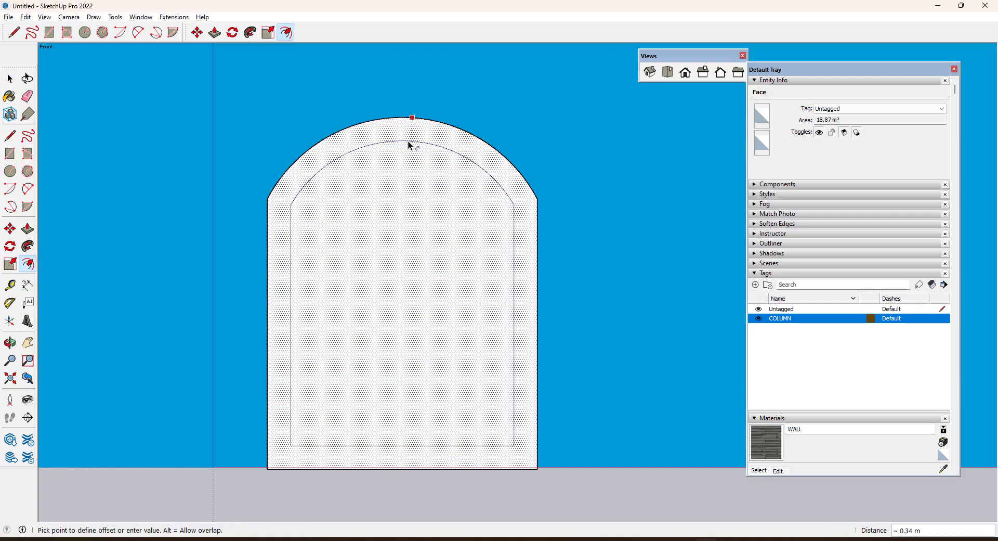
click(408, 142)
key(space)
click(451, 295)
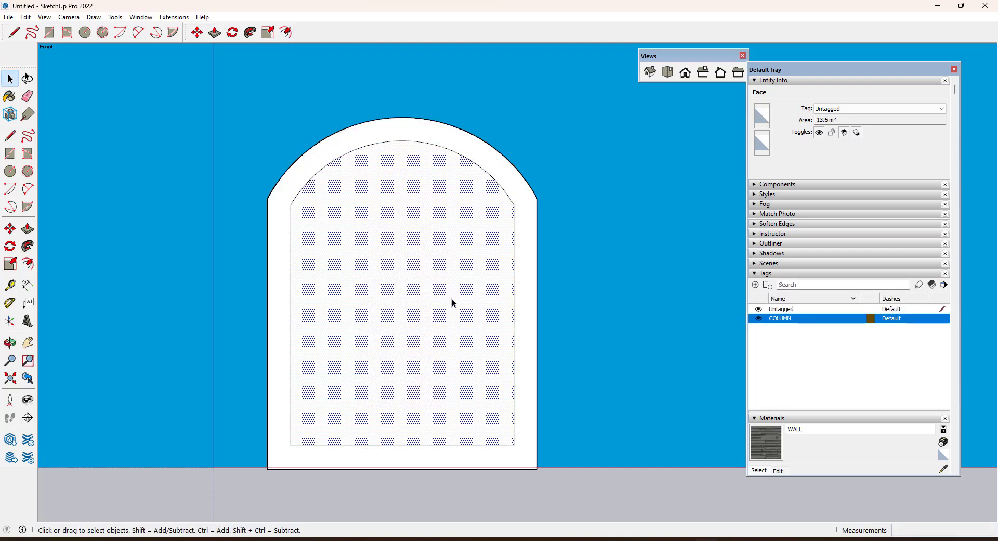
key(Delete)
Step: Extrude the arched frame face along the green axis into a solid frame with Push/Pull
middle_drag(444, 326, 486, 468)
key(p)
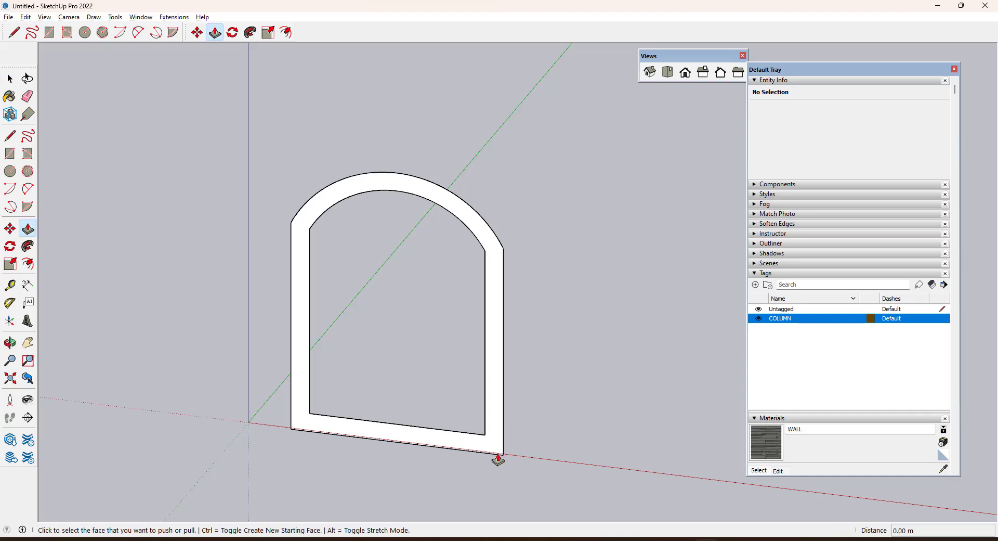
click(494, 458)
click(536, 420)
key(space)
scroll(398, 419, down, 3)
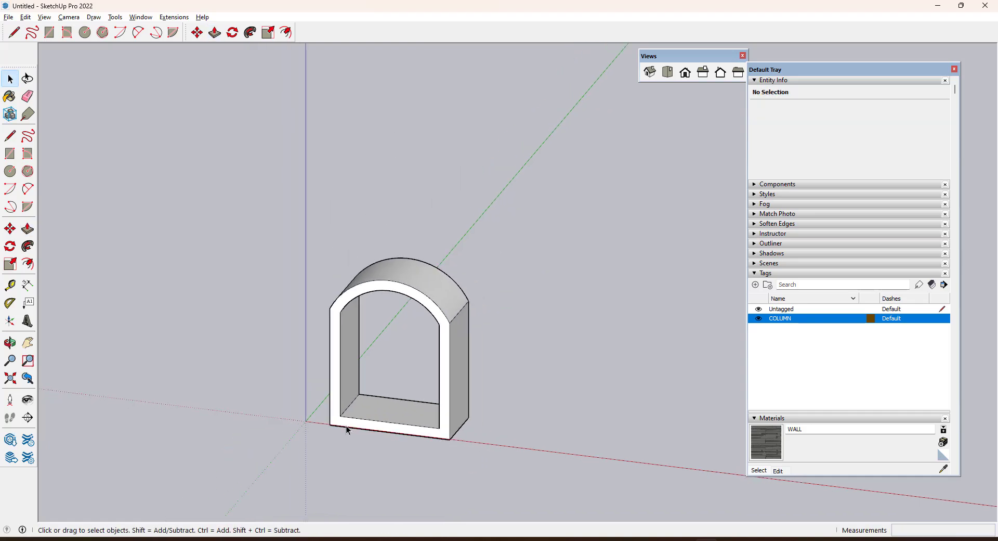
Step: Inspect the extruded arched frame from another angle and return to the front view
middle_drag(346, 426, 504, 451)
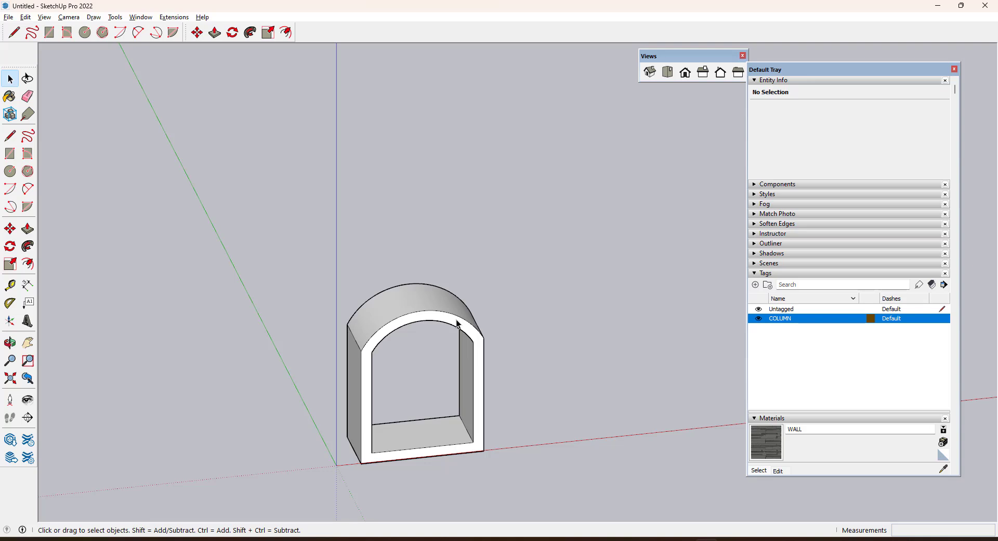
click(685, 73)
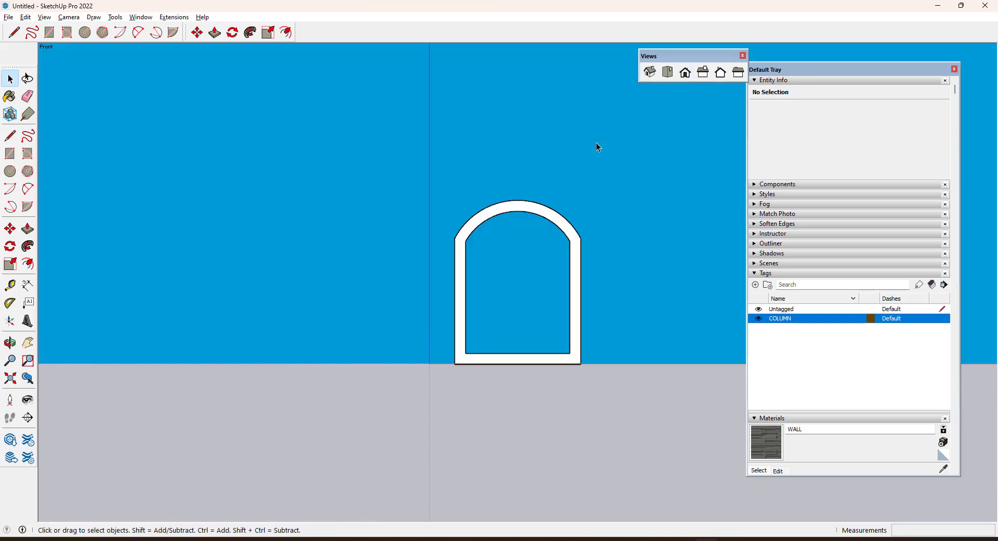
scroll(539, 295, up, 3)
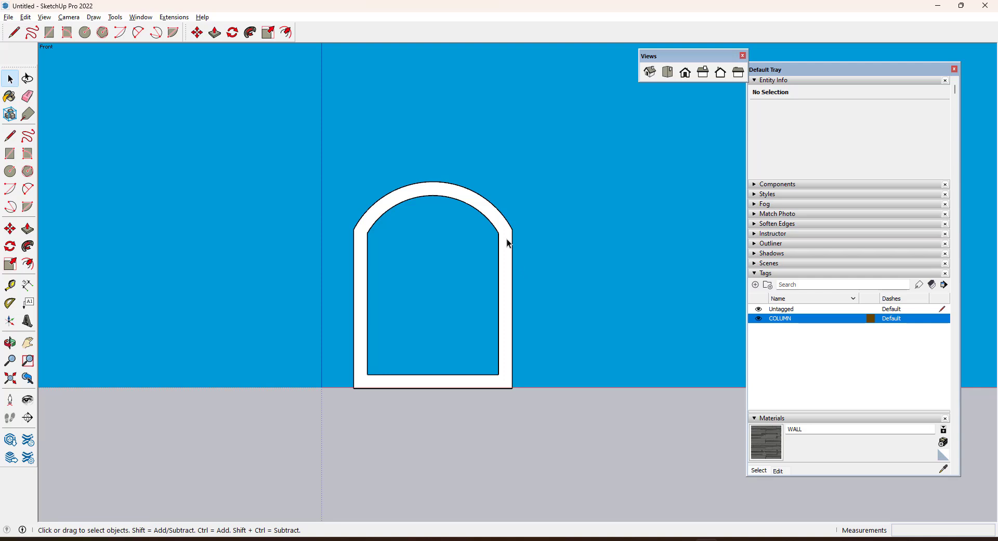
Step: Make the whole arched frame, with all its connected faces and edges, into a group
triple_click(435, 193)
right_click(434, 192)
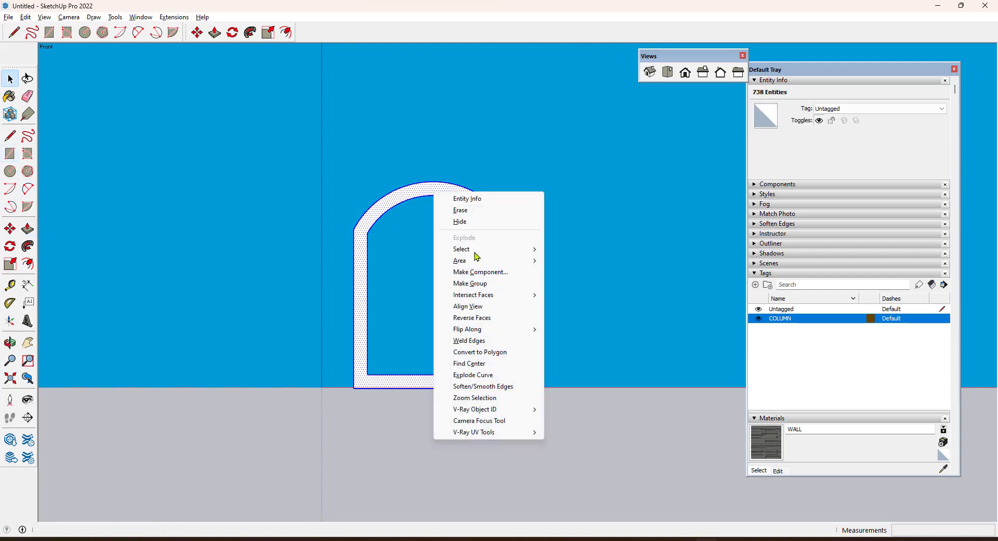
click(499, 287)
click(598, 278)
Step: Draw a small rectangle of about 0.28 by 0.46 m on the frame's inner floor, near its left side
click(9, 154)
middle_drag(340, 308, 397, 372)
click(390, 361)
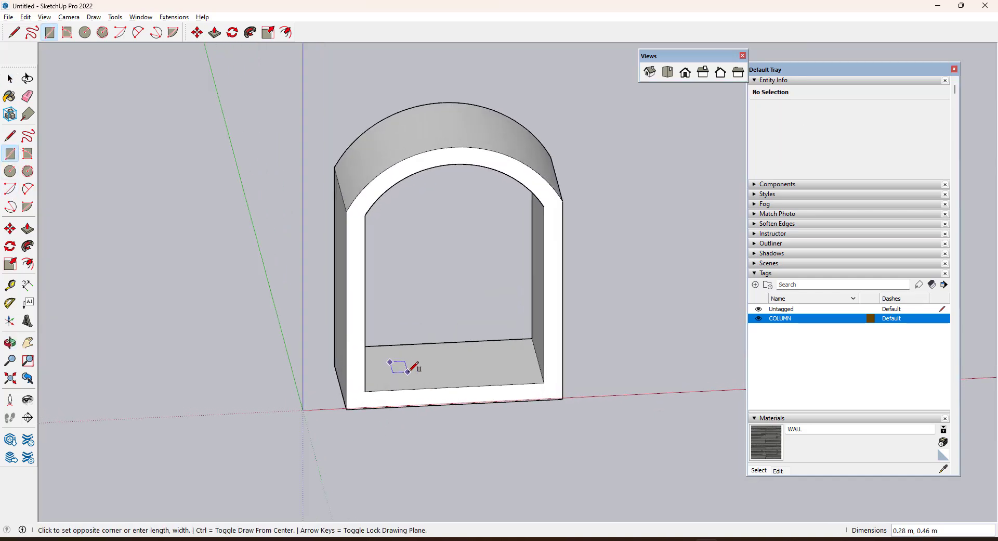
click(409, 371)
key(space)
Step: Push/Pull the small rectangle up about 5.79 m into a post that passes through the arch
key(p)
click(405, 368)
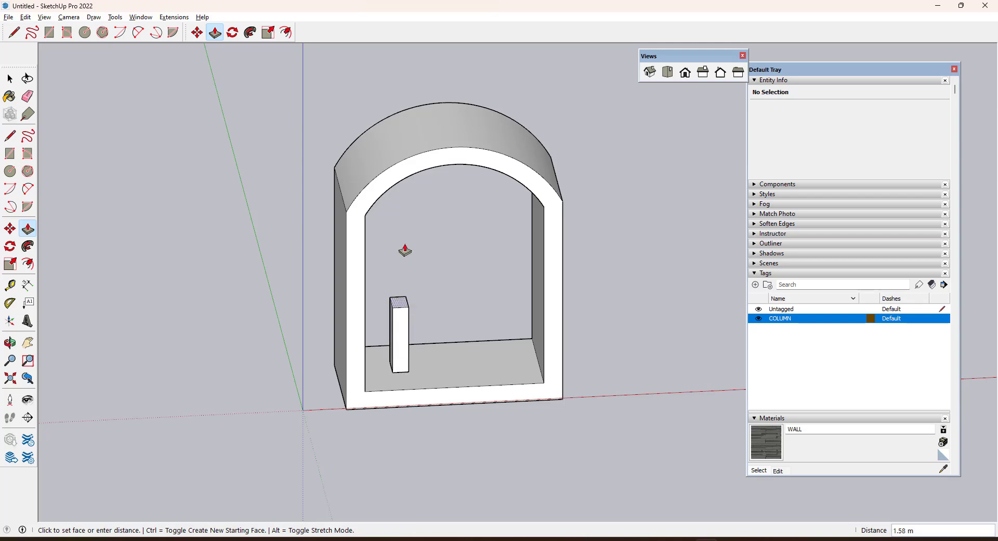
click(419, 84)
scroll(395, 333, down, 2)
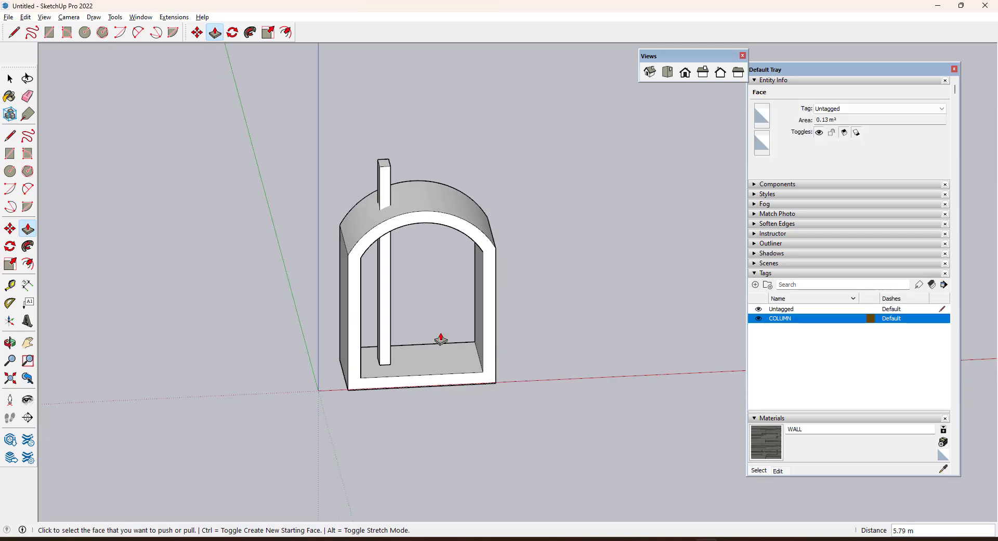
scroll(445, 289, up, 2)
Step: Copy the whole post about 0.53 m to the right along the frame's floor
key(space)
triple_click(367, 301)
right_click(369, 302)
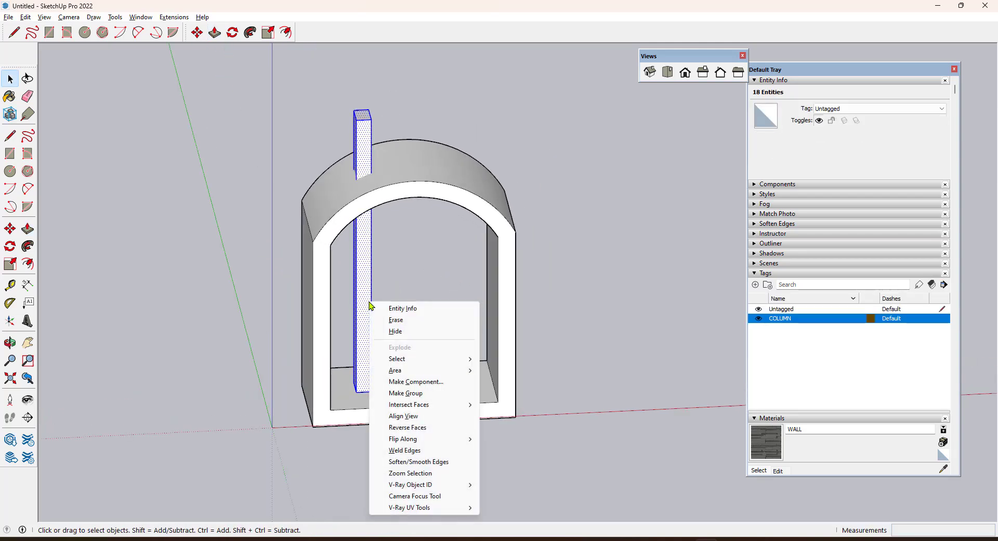
click(425, 257)
triple_click(367, 325)
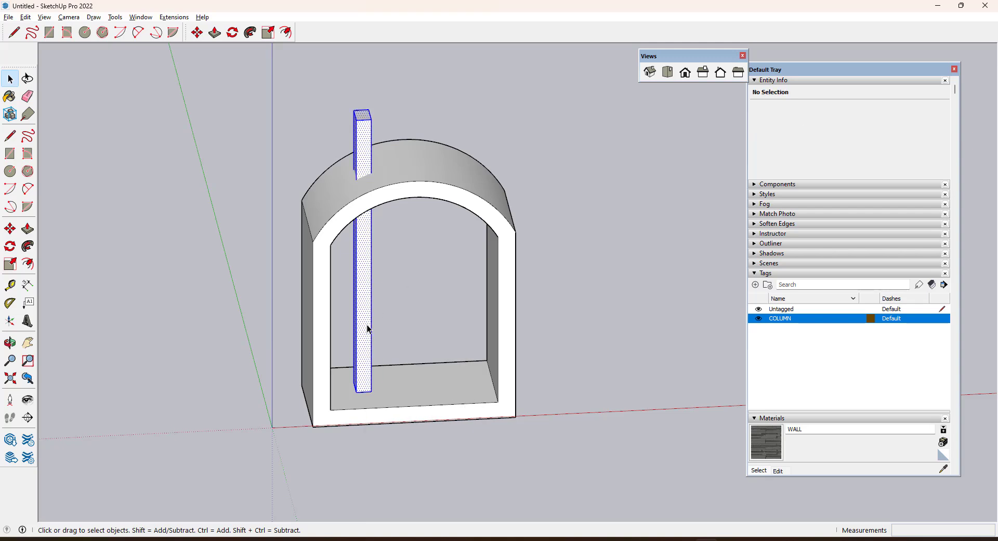
key(m)
click(371, 391)
key(ctrl)
click(399, 391)
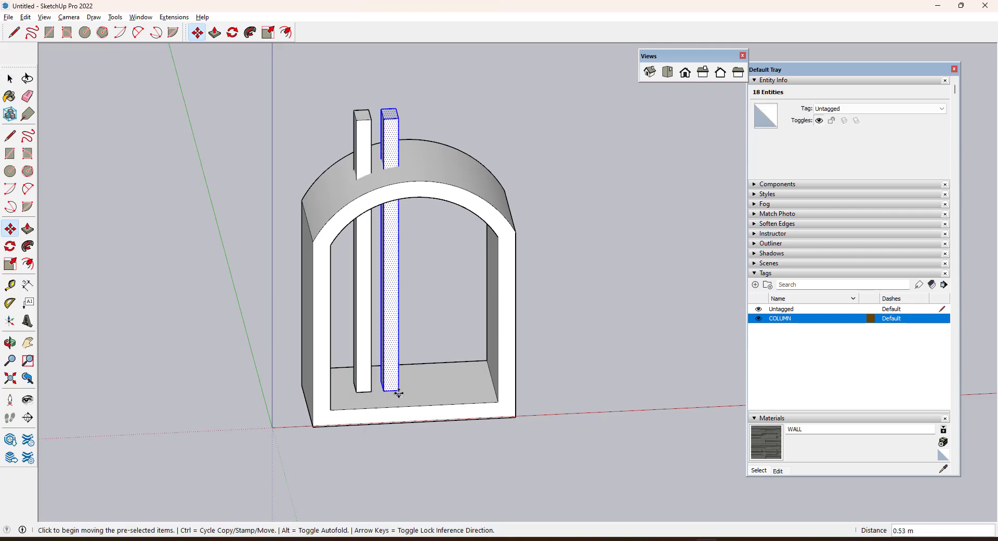
Step: Make two more copies of the post to the right, spacing the last one about 0.59 m from its neighbour
click(398, 391)
key(ctrl)
click(431, 390)
click(431, 389)
key(ctrl)
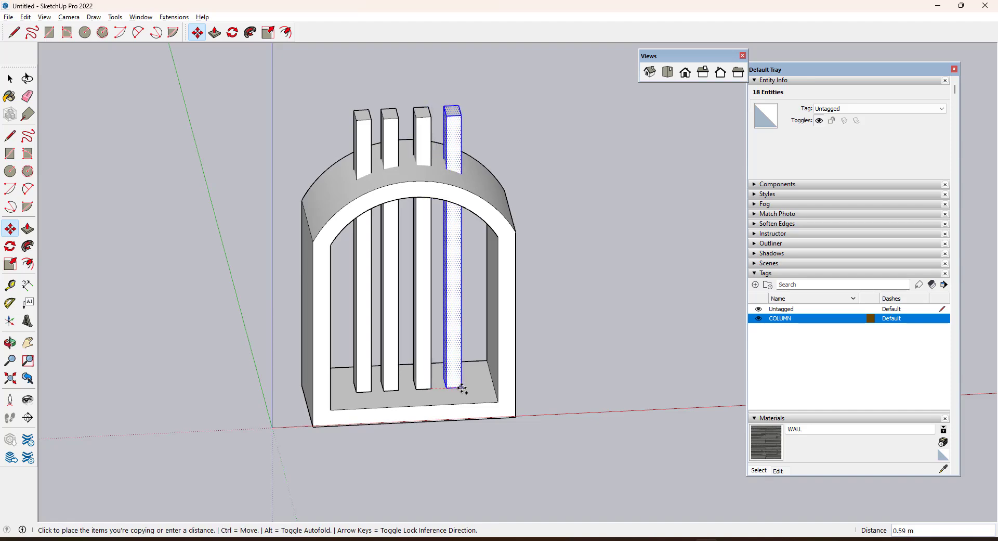
click(462, 389)
Step: In the front view, select all four posts and intersect their faces with the model
click(686, 73)
key(space)
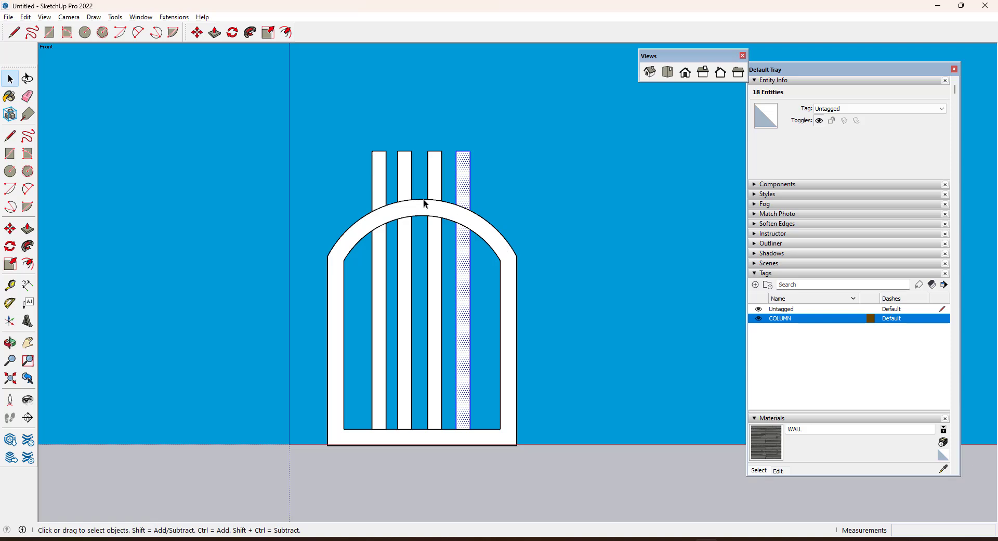
drag(527, 115, 471, 165)
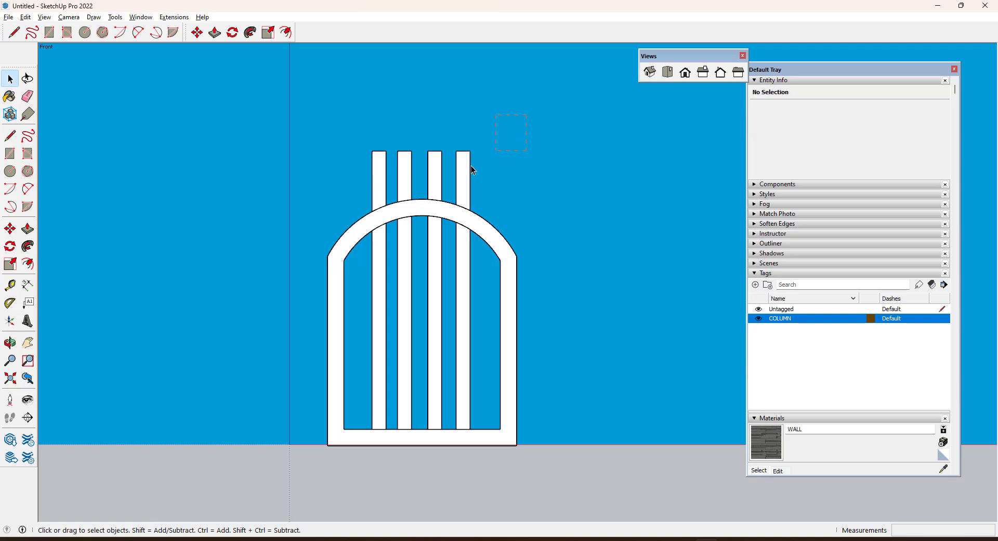
drag(341, 186, 335, 185)
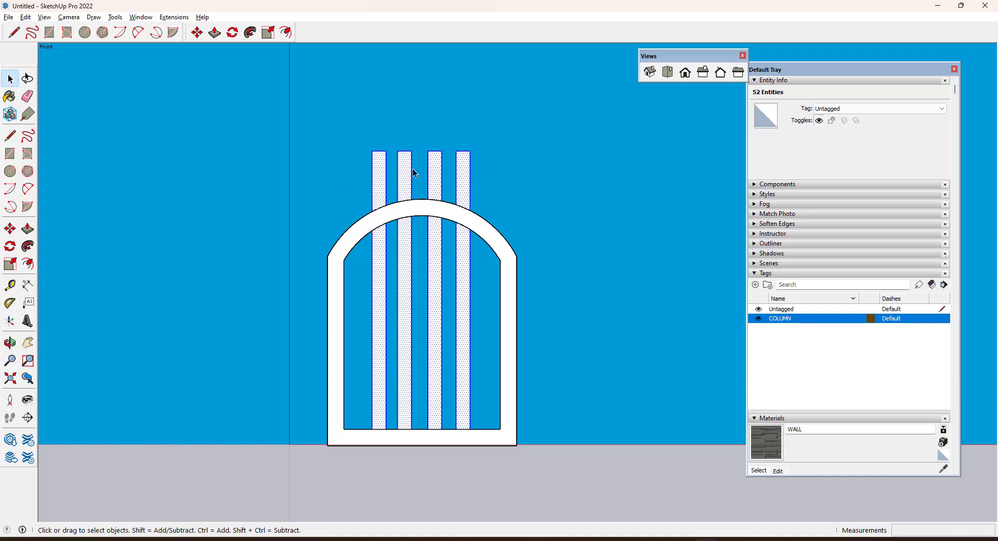
click(25, 17)
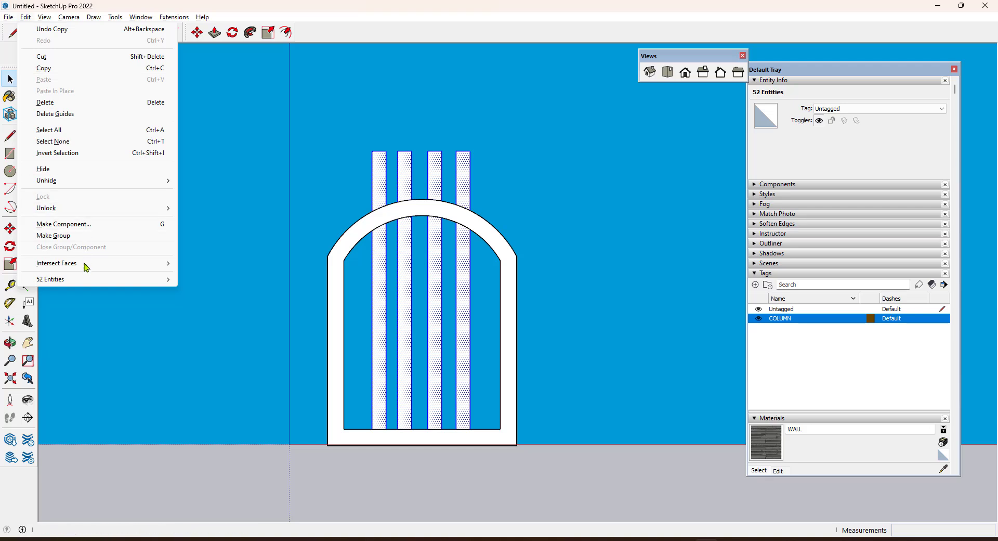
mouse_move(86, 268)
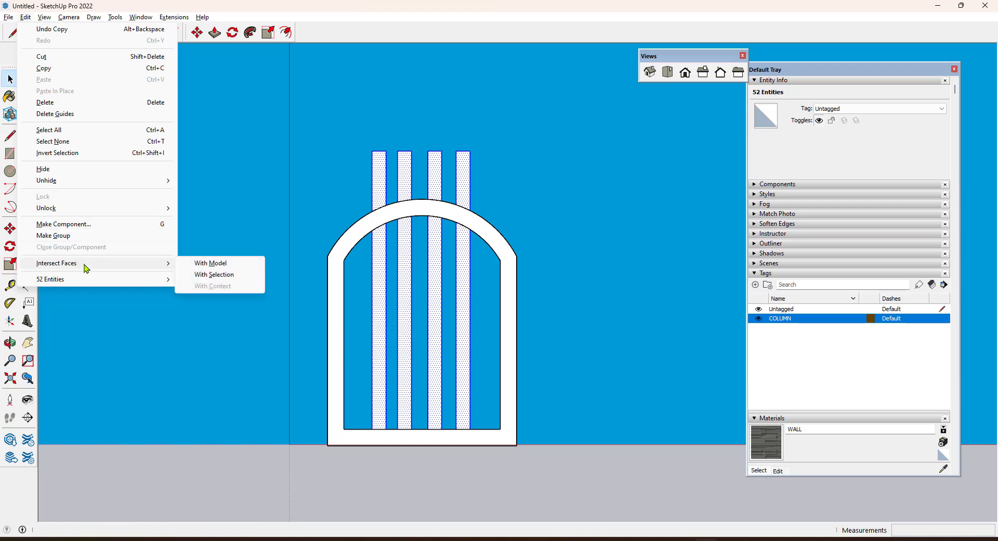
click(222, 265)
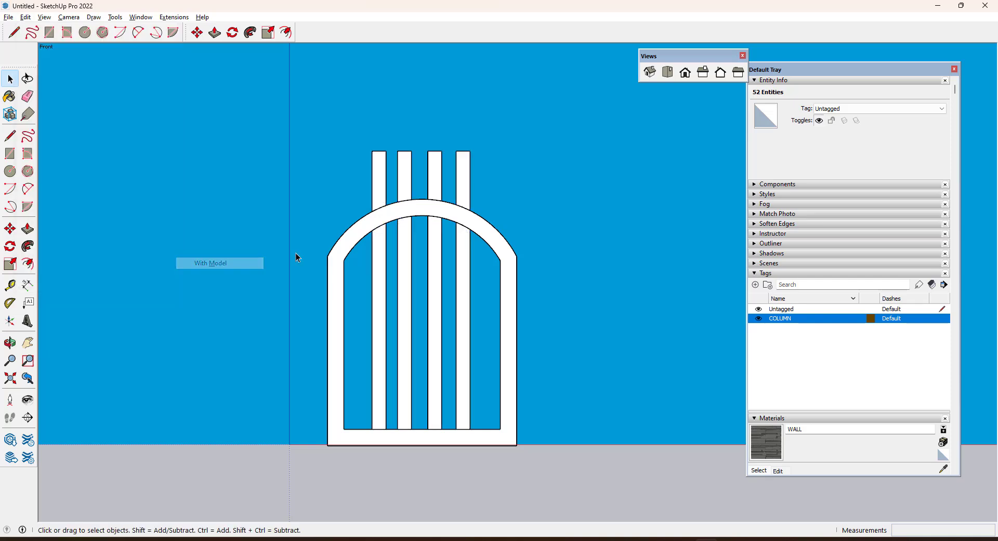
Step: Delete the portions of the four posts that stick out above the arch and inspect the trimmed result in 3D
click(389, 219)
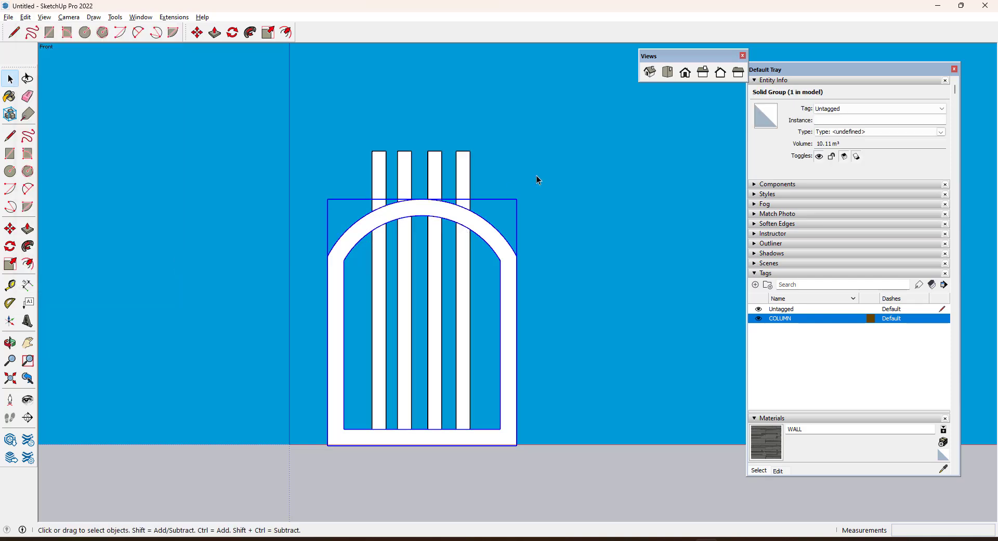
drag(535, 132, 261, 184)
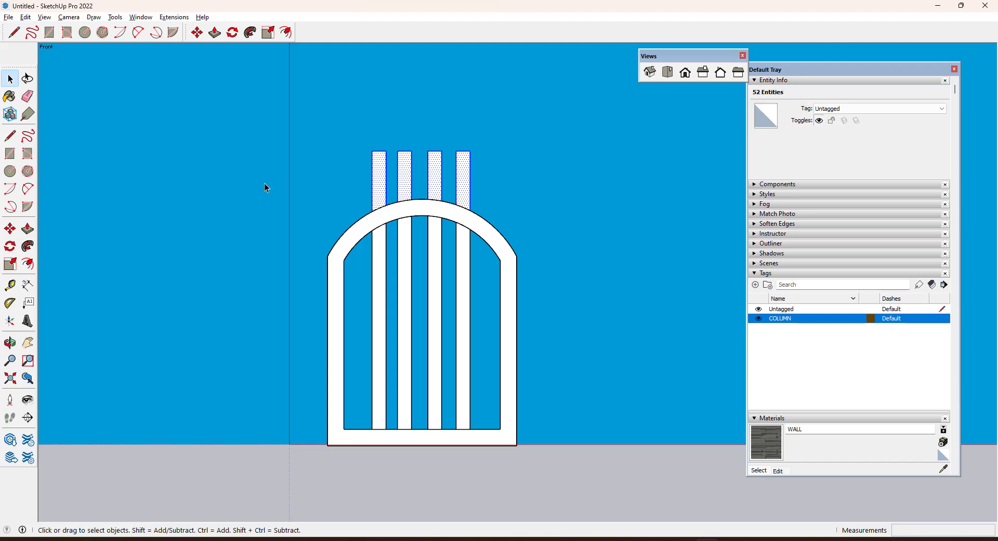
key(Delete)
middle_drag(533, 344, 436, 443)
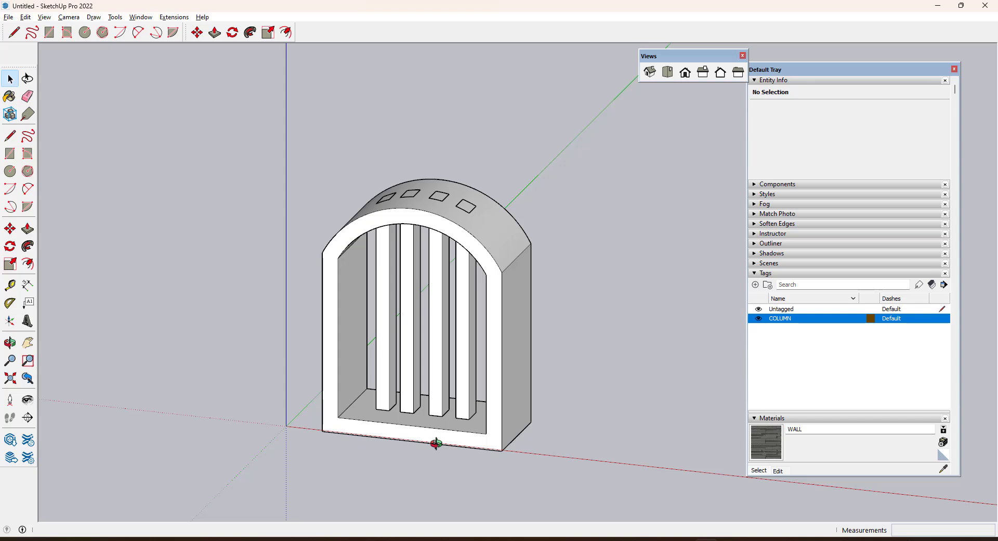
middle_drag(436, 443, 537, 421)
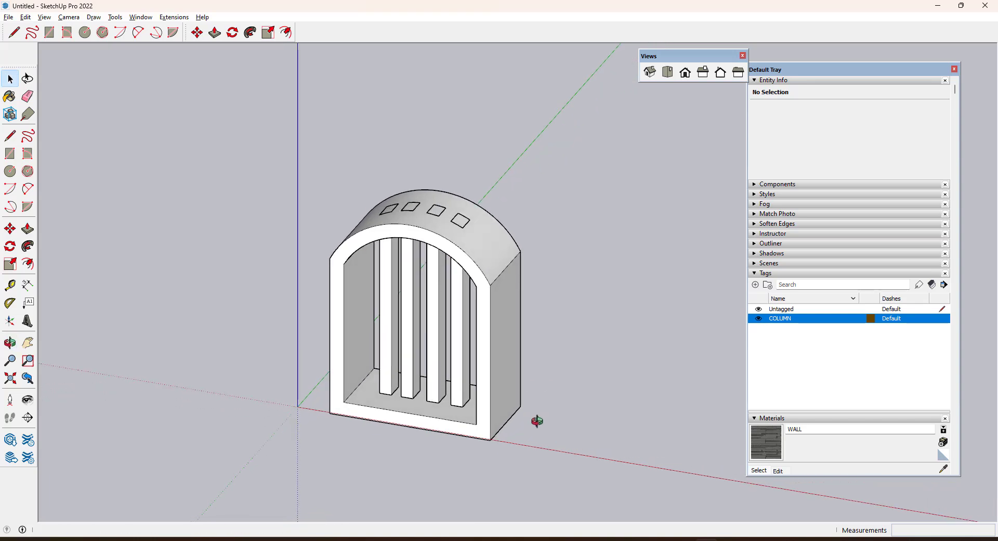